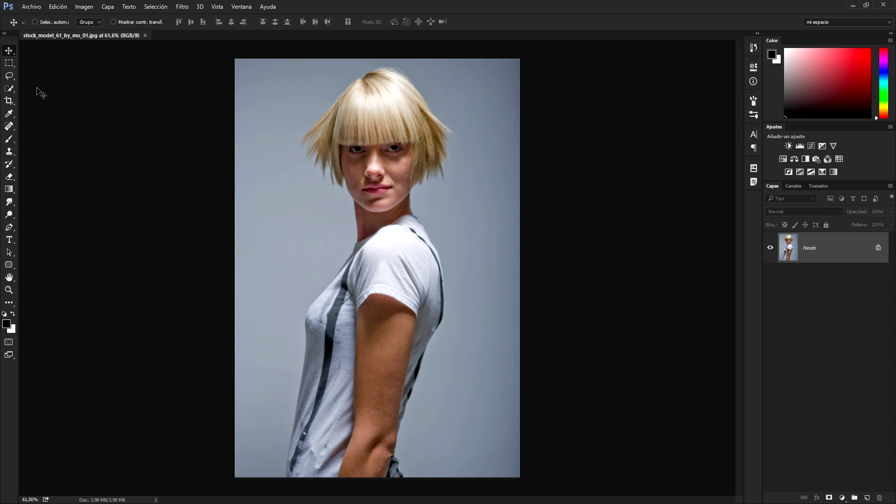
# Browse the marquee, move and lasso tool variants, ending back on the Move tool.
pyautogui.click(12, 63)
pyautogui.rightClick(8, 50)
pyautogui.click(39, 49)
pyautogui.rightClick(9, 50)
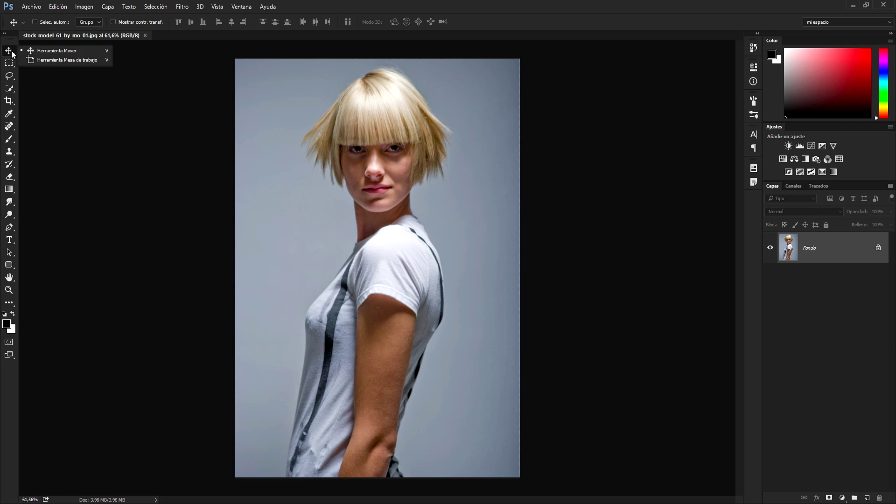
pyautogui.click(80, 52)
pyautogui.click(9, 76)
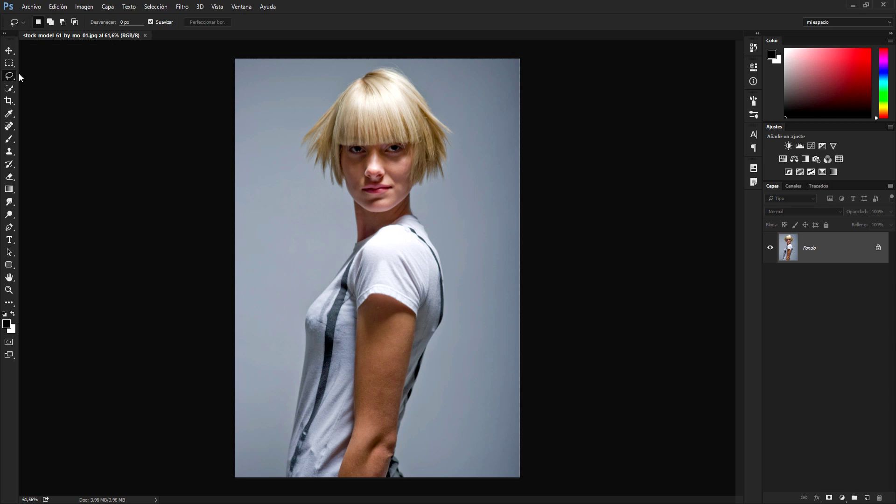
pyautogui.press('v')
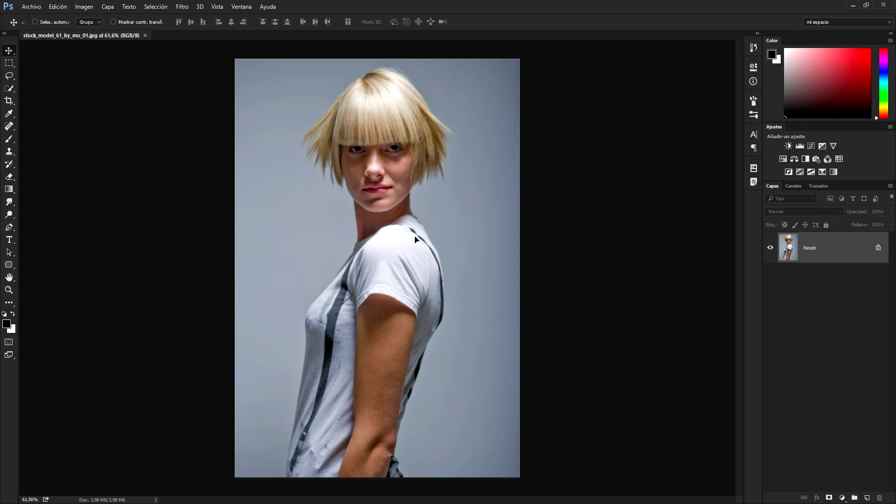
# After the locked-Fondo warning, duplicate Fondo to Capa 1 and reposition the copy.
pyautogui.moveTo(847, 249); pyautogui.dragTo(882, 253)
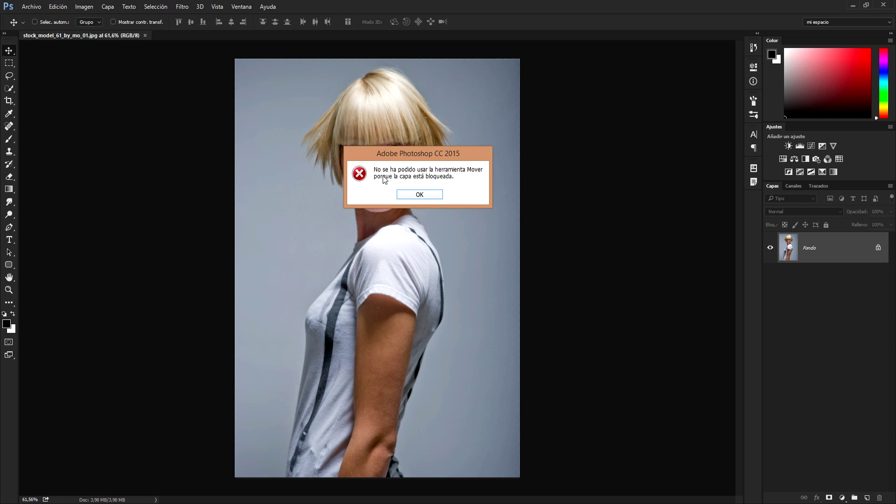
pyautogui.click(420, 192)
pyautogui.press('ctrl')
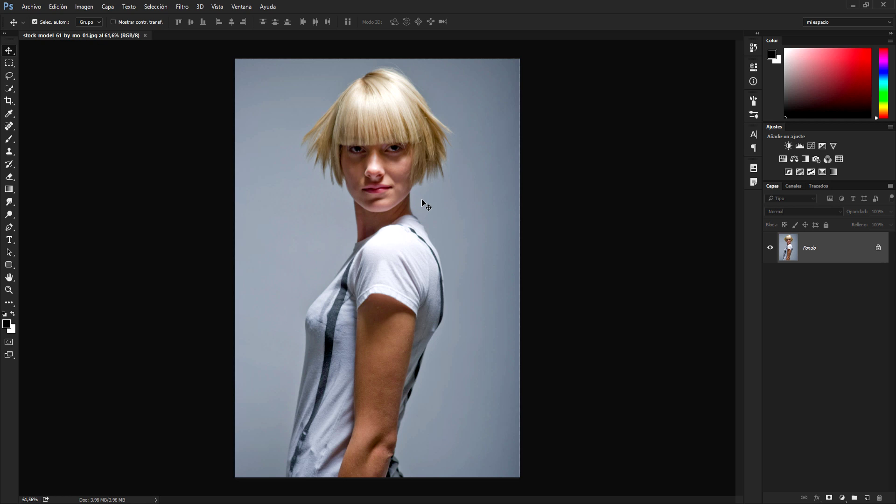
pyautogui.hotkey('ctrl', 'j')
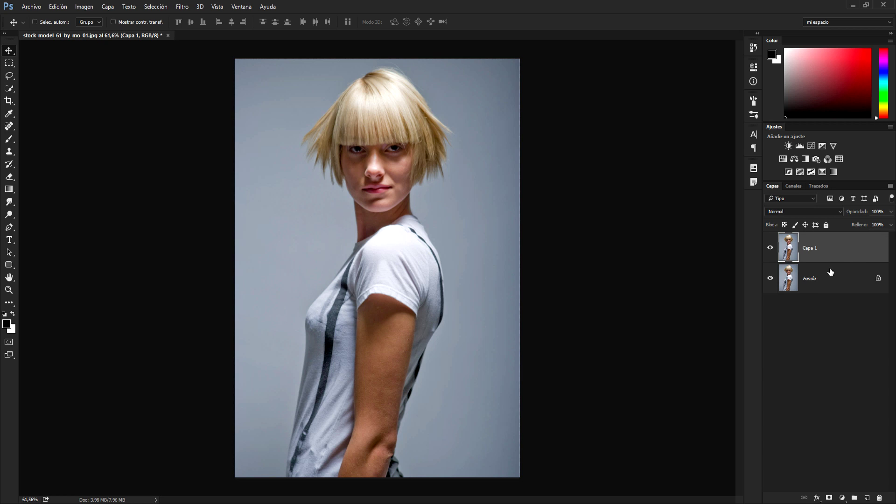
pyautogui.moveTo(326, 226)
pyautogui.mouseDown()
pyautogui.moveTo(443, 210)
pyautogui.moveTo(356, 277)
pyautogui.mouseUp()
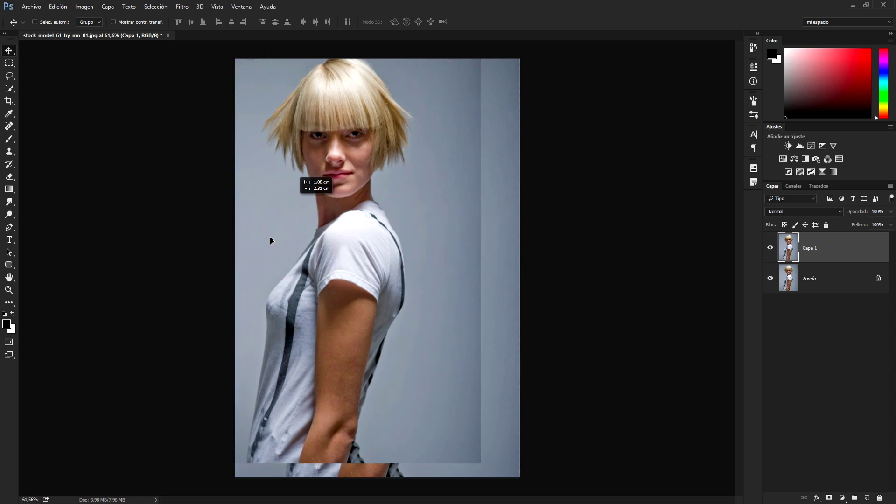
pyautogui.moveTo(356, 276); pyautogui.dragTo(327, 245)
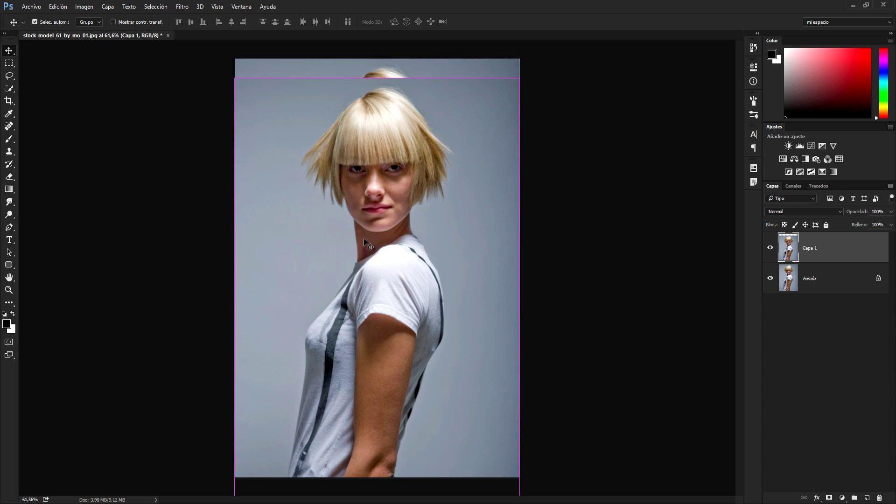
# Scale Capa 1 to about 48% over the lower left, then select the whole canvas.
pyautogui.hotkey('ctrl', 't')
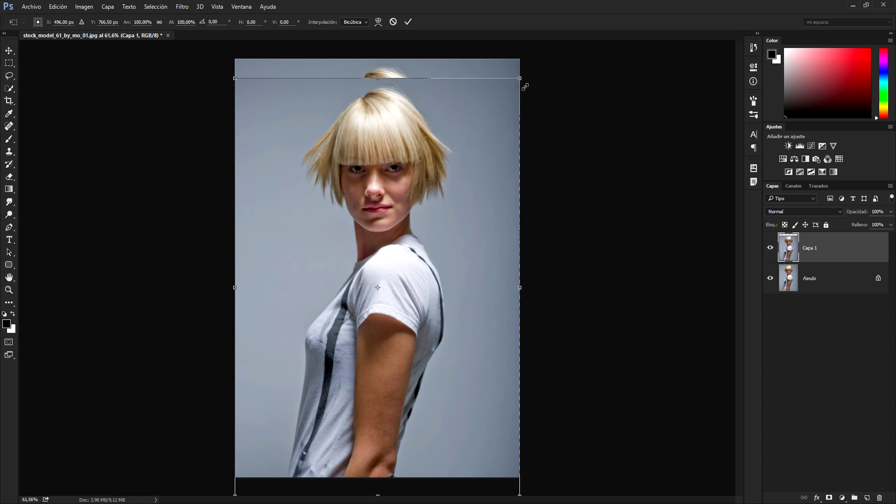
pyautogui.moveTo(435, 155)
pyautogui.mouseDown()
pyautogui.moveTo(402, 254)
pyautogui.moveTo(394, 211)
pyautogui.moveTo(351, 314)
pyautogui.mouseUp()
pyautogui.press('Return')
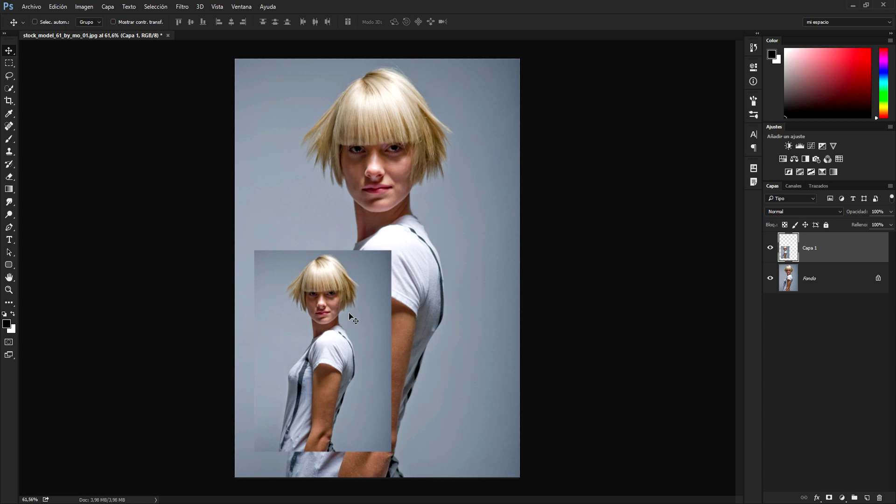
pyautogui.press('ctrl')
pyautogui.hotkey('ctrl', 'a')
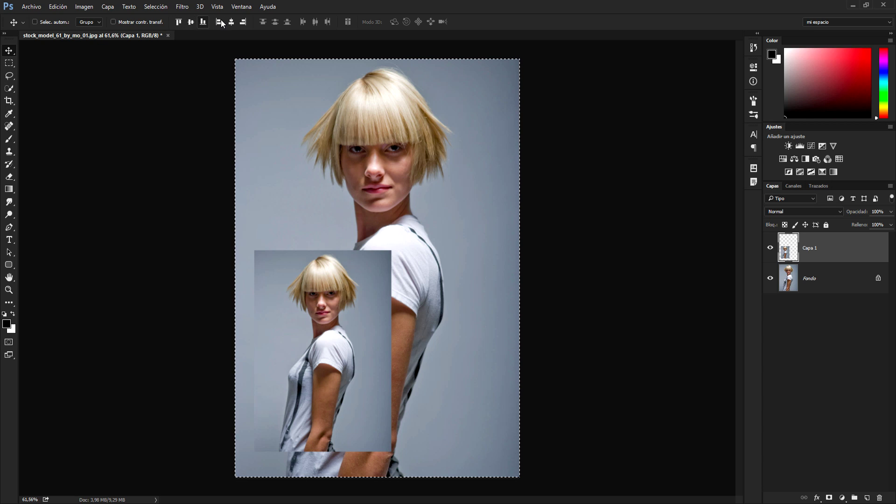
# Try each align option on Capa 1, finish with vertical and horizontal centres, then deselect.
pyautogui.click(192, 23)
pyautogui.click(230, 23)
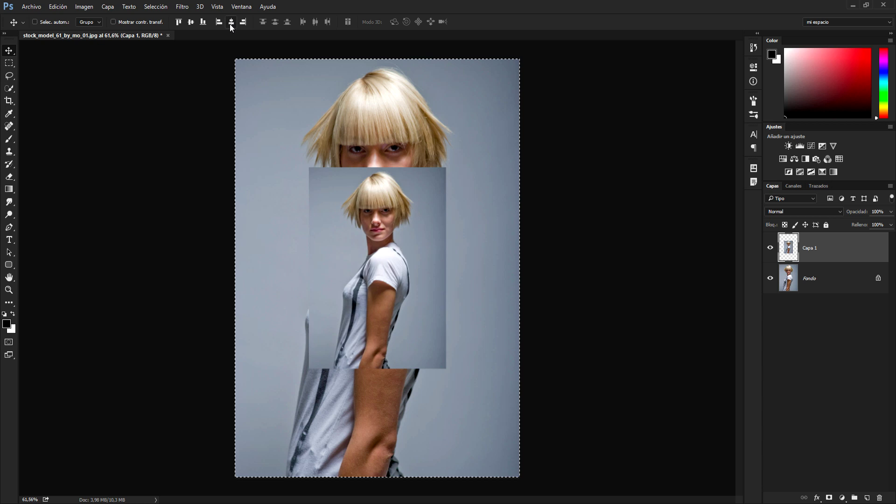
pyautogui.click(179, 23)
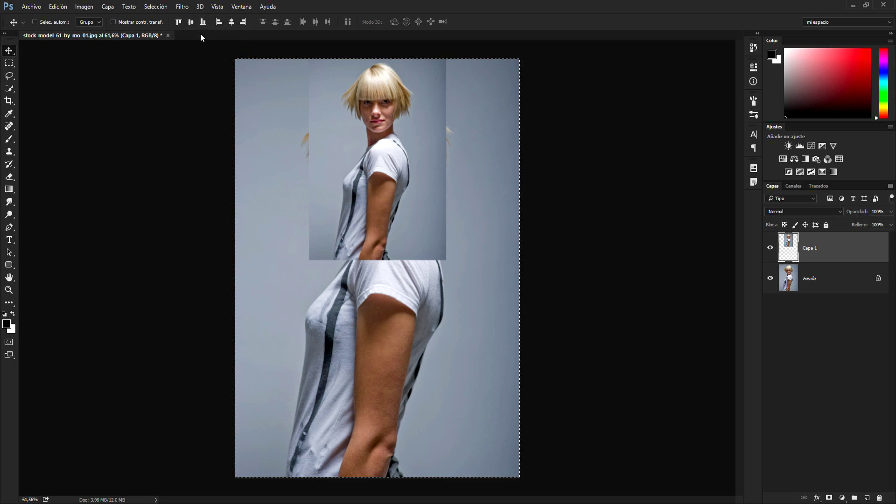
pyautogui.click(193, 24)
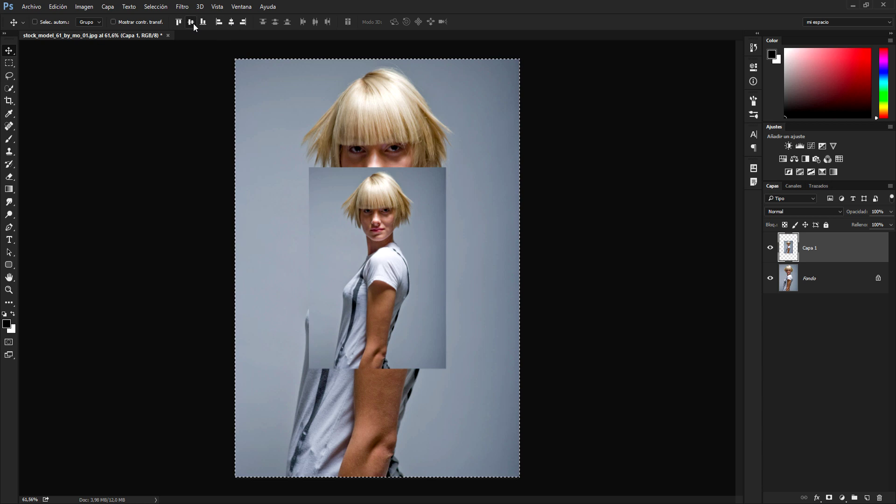
pyautogui.click(204, 23)
pyautogui.click(217, 23)
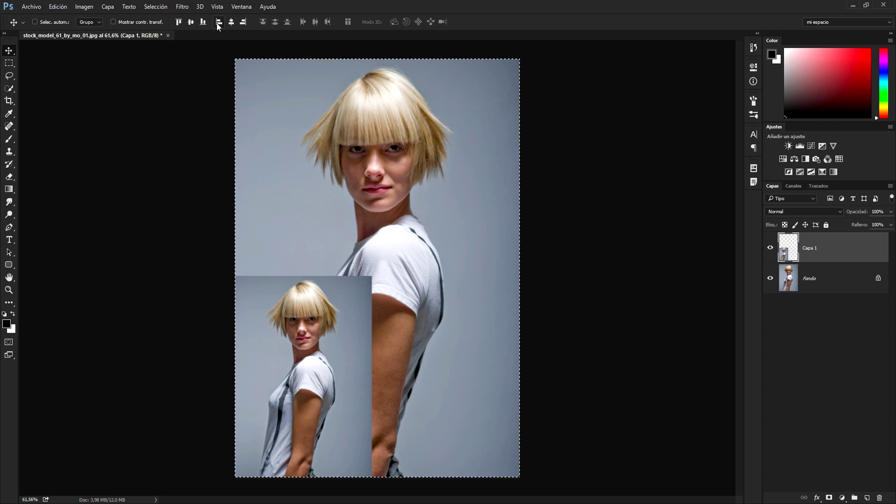
pyautogui.click(229, 23)
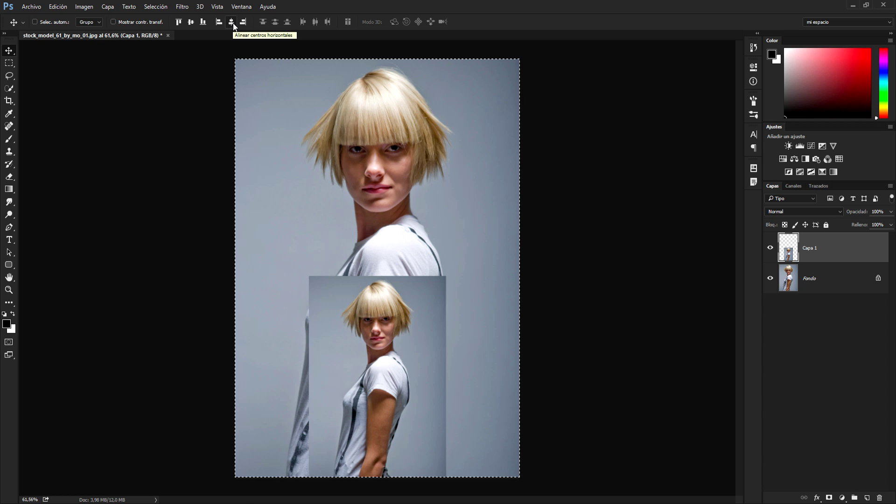
pyautogui.click(242, 24)
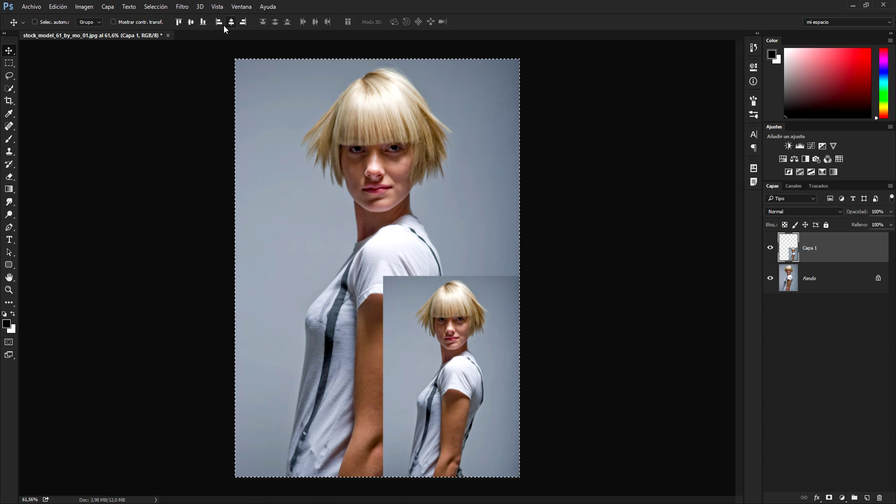
pyautogui.click(192, 23)
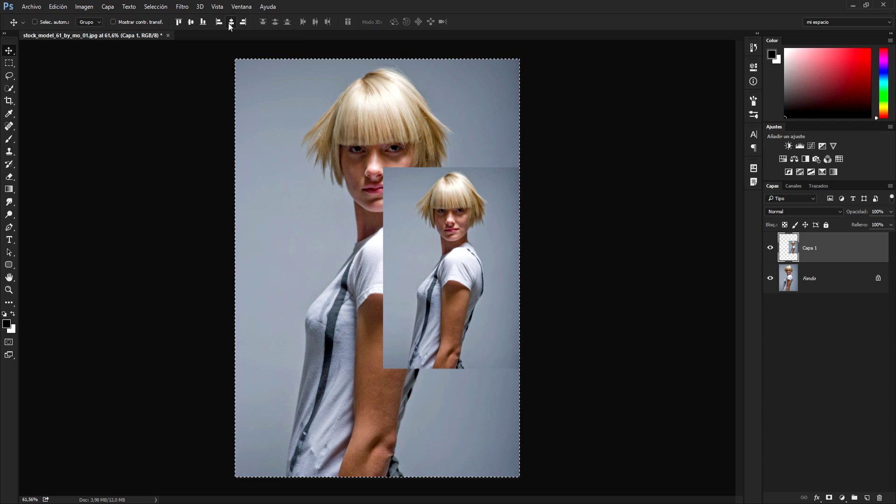
pyautogui.click(229, 23)
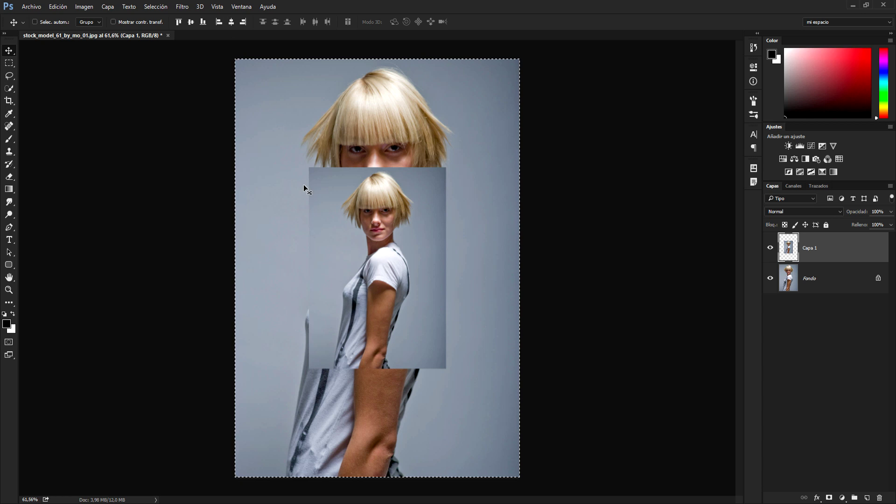
pyautogui.hotkey('ctrl', 'd')
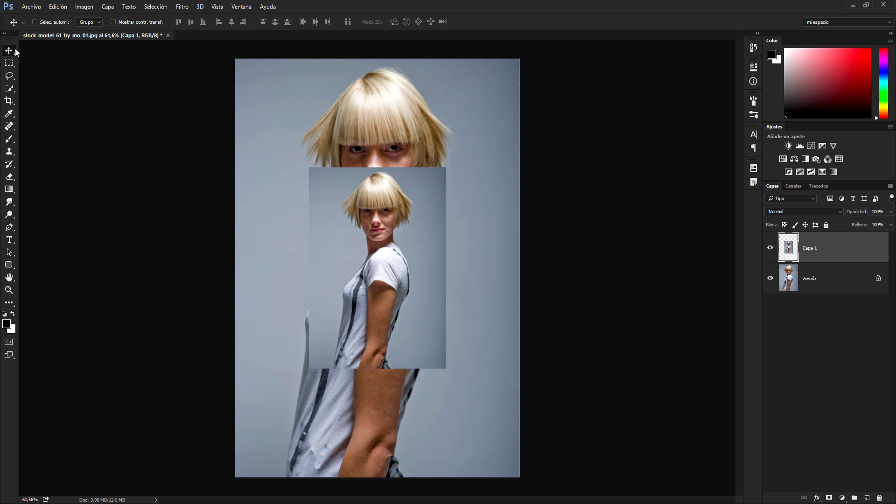
# Draw a rectangular marquee selection around the heads.
pyautogui.click(8, 63)
pyautogui.rightClick(8, 64)
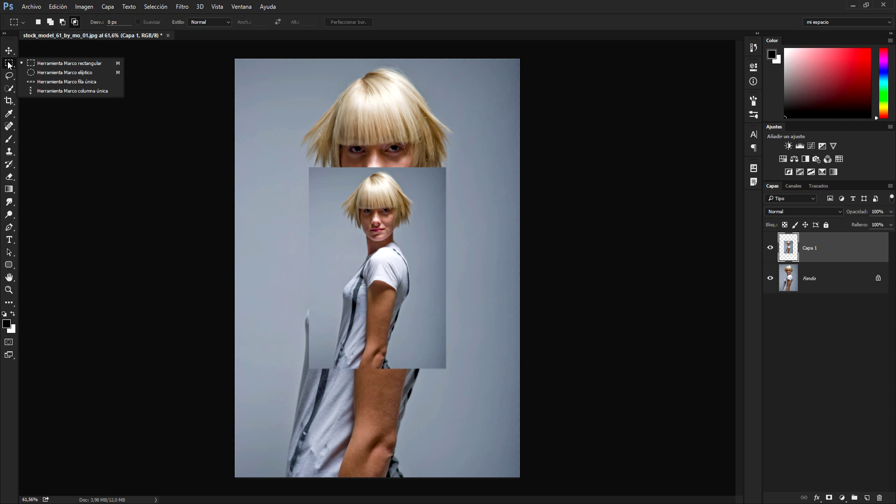
pyautogui.click(64, 66)
pyautogui.moveTo(293, 140); pyautogui.dragTo(454, 243)
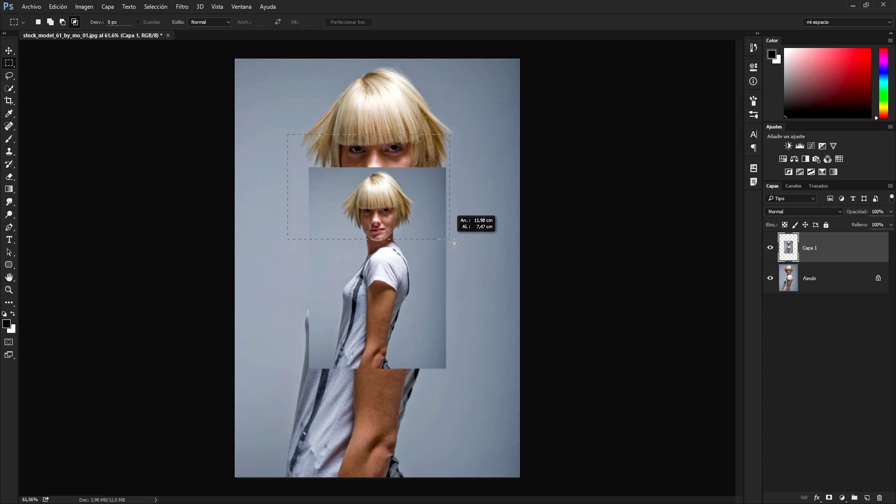
pyautogui.moveTo(454, 243); pyautogui.dragTo(459, 242)
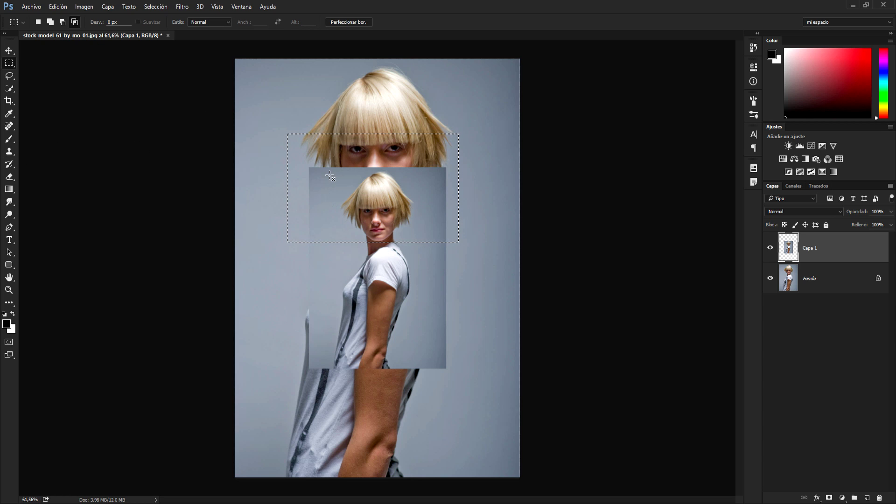
# Paint and undo test strokes with a 33 px brush, then marquee the torso.
pyautogui.click(9, 140)
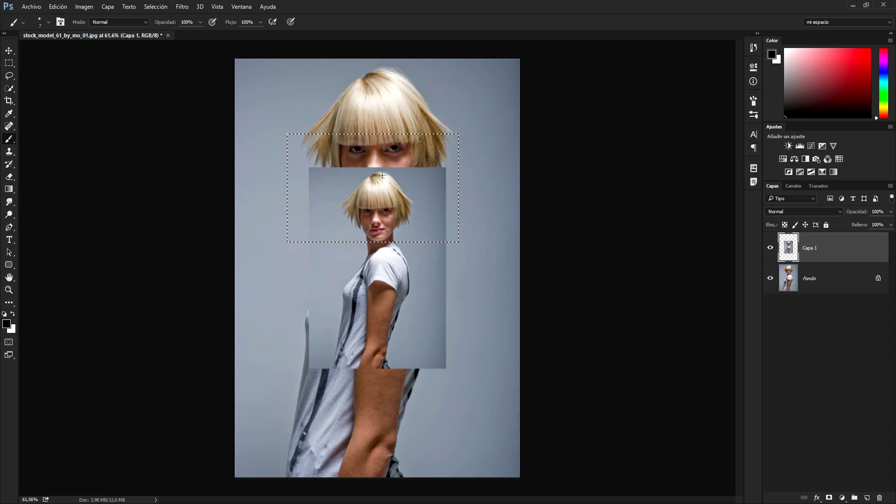
pyautogui.moveTo(277, 188); pyautogui.dragTo(285, 190)
pyautogui.moveTo(472, 183); pyautogui.dragTo(280, 179)
pyautogui.moveTo(294, 136)
pyautogui.mouseDown()
pyautogui.moveTo(317, 266)
pyautogui.moveTo(308, 243)
pyautogui.mouseUp()
pyautogui.moveTo(328, 132); pyautogui.dragTo(325, 224)
pyautogui.moveTo(308, 138)
pyautogui.mouseDown()
pyautogui.moveTo(308, 224)
pyautogui.moveTo(338, 215)
pyautogui.mouseUp()
pyautogui.hotkey('ctrl', 'z')
pyautogui.hotkey('ctrl', 'z')
pyautogui.hotkey('ctrl', 'z')
pyautogui.click(10, 63)
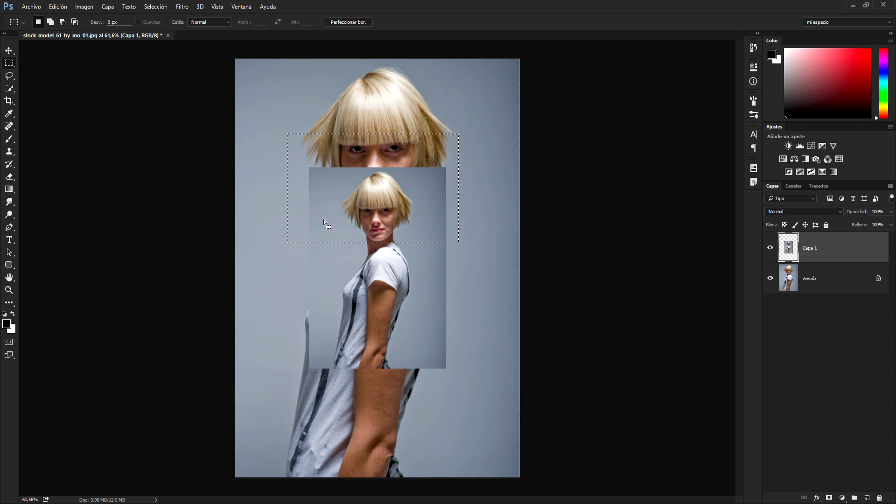
pyautogui.moveTo(286, 254); pyautogui.dragTo(409, 355)
# Build a selection over the face, adding hair and shoulder rectangles and subtracting the bottom.
pyautogui.moveTo(377, 229); pyautogui.dragTo(278, 155)
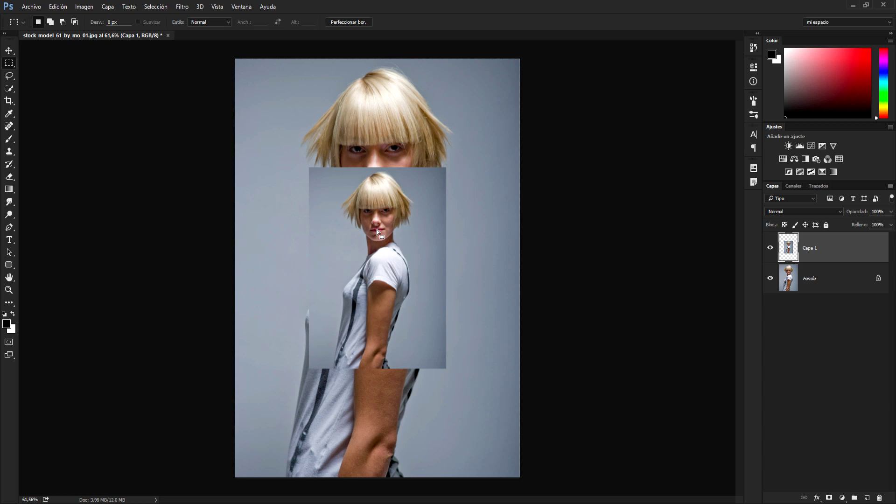
pyautogui.click(53, 26)
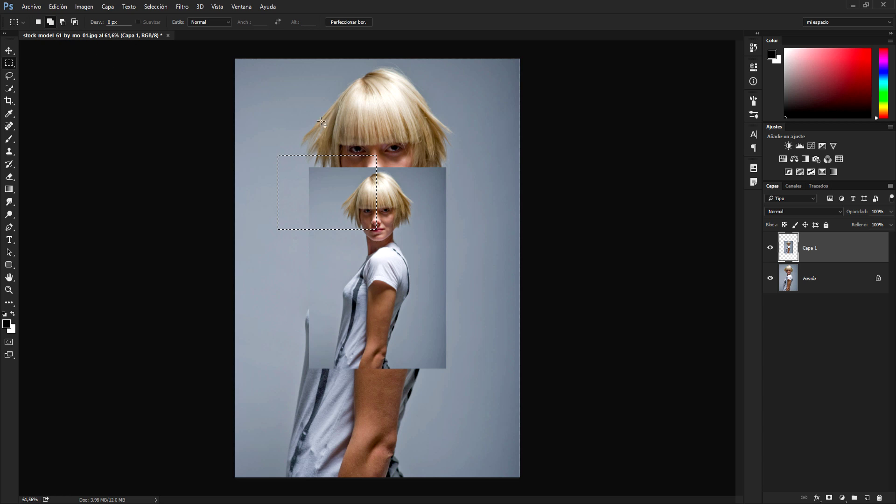
pyautogui.moveTo(423, 115); pyautogui.dragTo(339, 175)
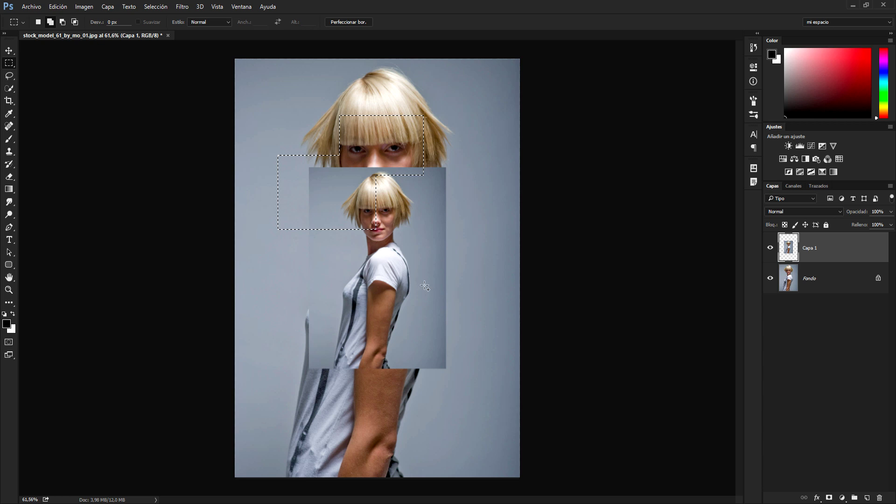
pyautogui.moveTo(421, 282); pyautogui.dragTo(329, 207)
pyautogui.moveTo(384, 345); pyautogui.dragTo(287, 260)
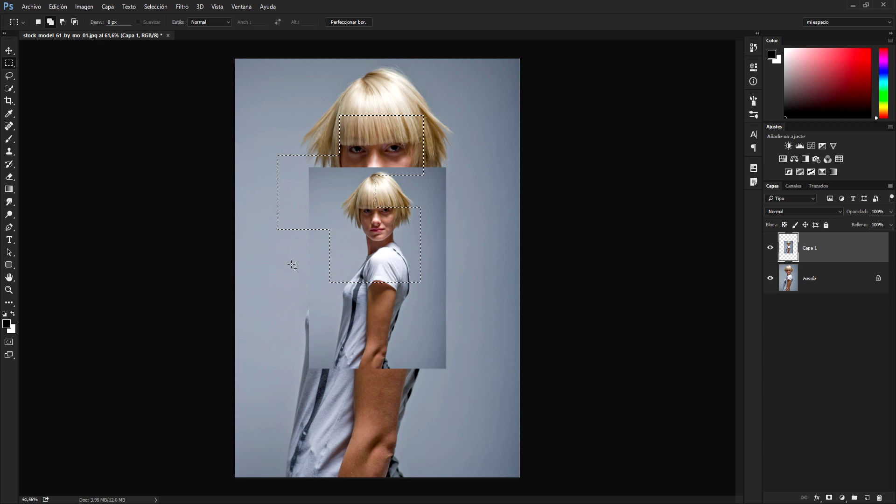
pyautogui.click(62, 24)
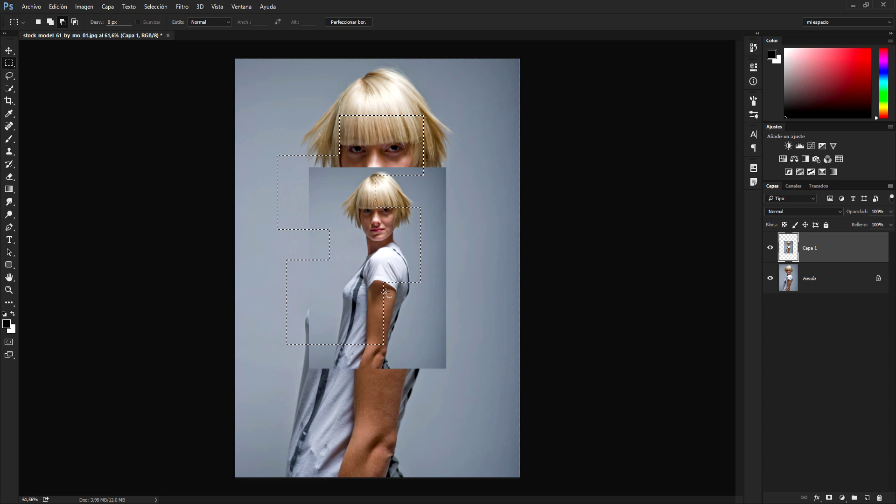
pyautogui.moveTo(437, 395); pyautogui.dragTo(279, 291)
# With Intersect with Selection, clip overlapping rectangles over the head area, then deselect.
pyautogui.click(75, 22)
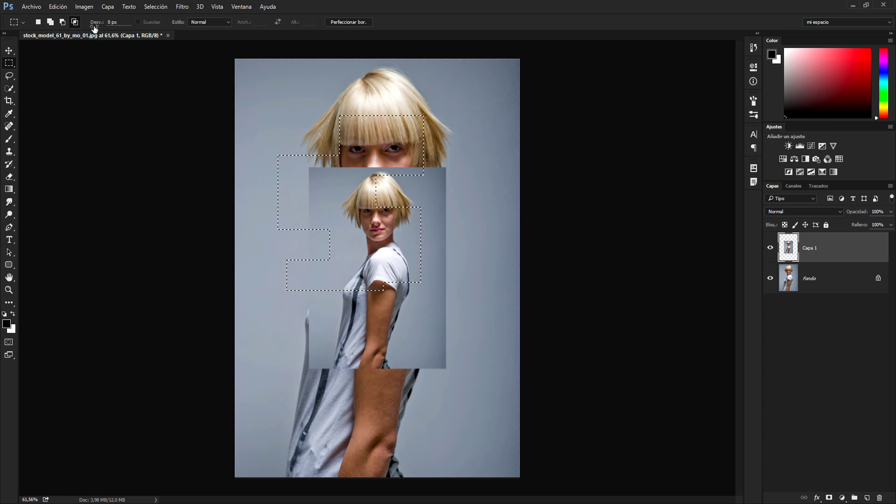
pyautogui.moveTo(466, 358); pyautogui.dragTo(269, 134)
pyautogui.hotkey('ctrl', 'd')
pyautogui.moveTo(267, 118); pyautogui.dragTo(496, 321)
pyautogui.moveTo(272, 127); pyautogui.dragTo(489, 306)
pyautogui.moveTo(282, 139)
pyautogui.mouseDown()
pyautogui.moveTo(311, 183)
pyautogui.moveTo(479, 303)
pyautogui.moveTo(304, 168)
pyautogui.moveTo(470, 297)
pyautogui.mouseUp()
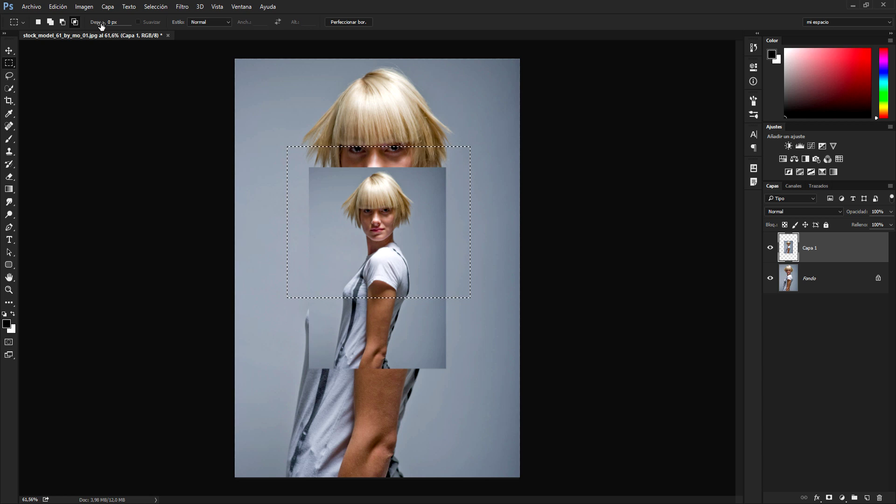
pyautogui.click(233, 98)
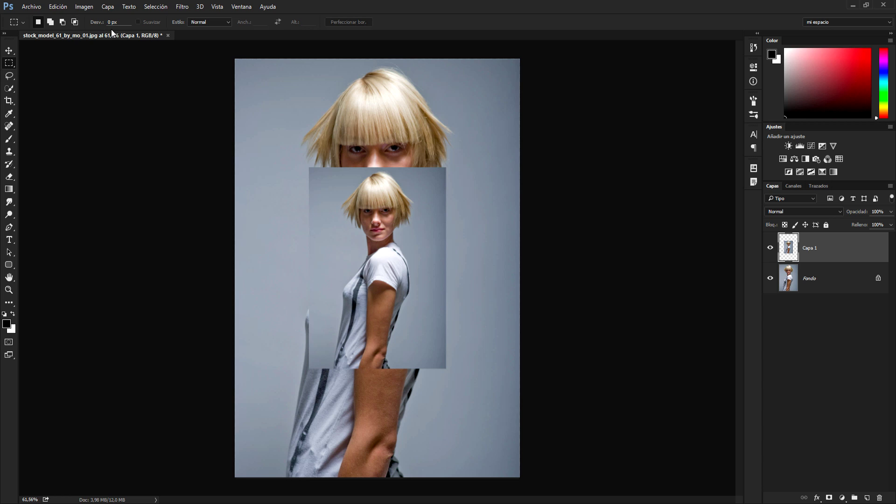
# Set feather to 9,1 px and fill a rectangle over the heads with black.
pyautogui.moveTo(102, 27); pyautogui.dragTo(121, 28)
pyautogui.moveTo(100, 24); pyautogui.dragTo(144, 26)
pyautogui.moveTo(280, 140)
pyautogui.mouseDown()
pyautogui.moveTo(375, 232)
pyautogui.moveTo(440, 279)
pyautogui.mouseUp()
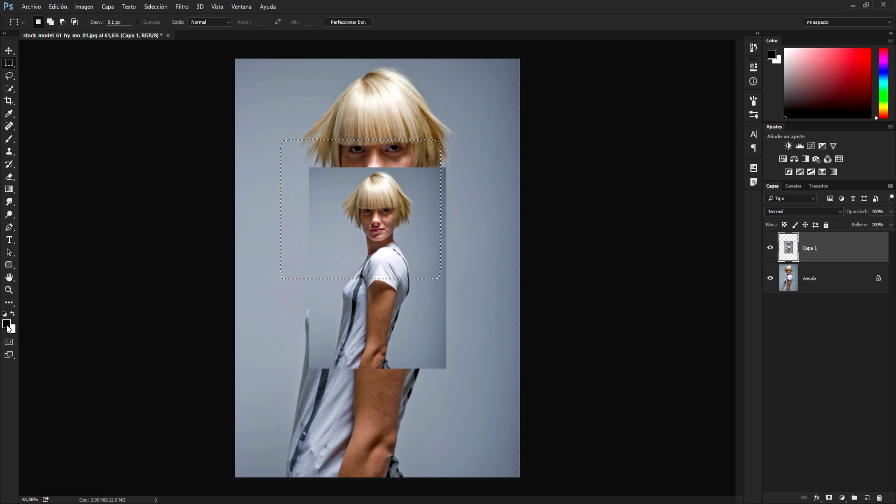
pyautogui.hotkey('alt', 'BackSpace')
pyautogui.hotkey('ctrl', 'd')
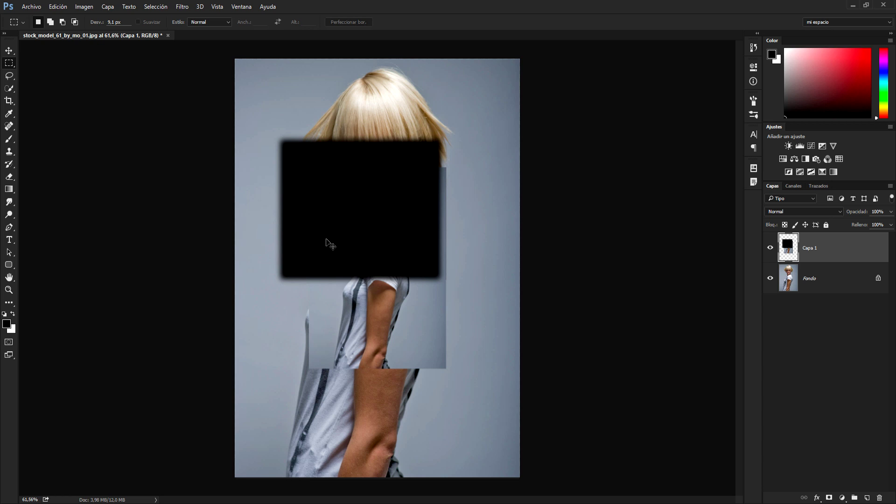
# Undo the black fill, deselect, and leave the selection style at Normal.
pyautogui.hotkey('ctrl', 'z')
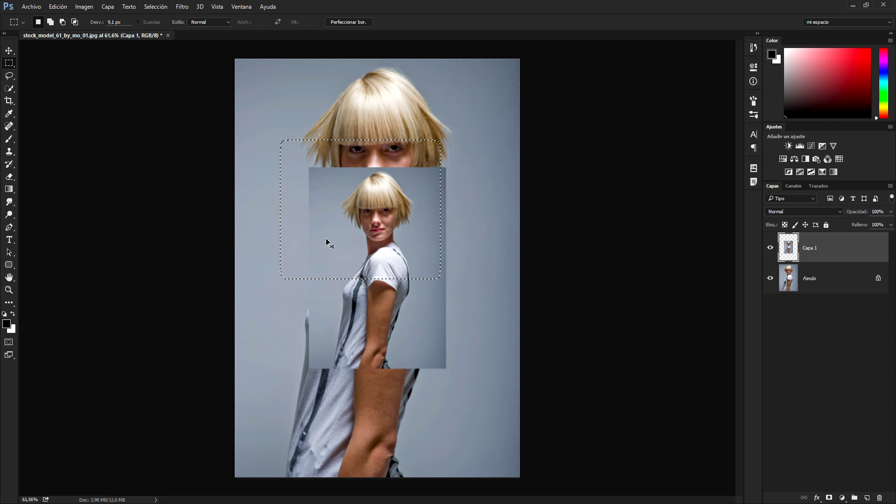
pyautogui.hotkey('ctrl', 'd')
pyautogui.click(222, 22)
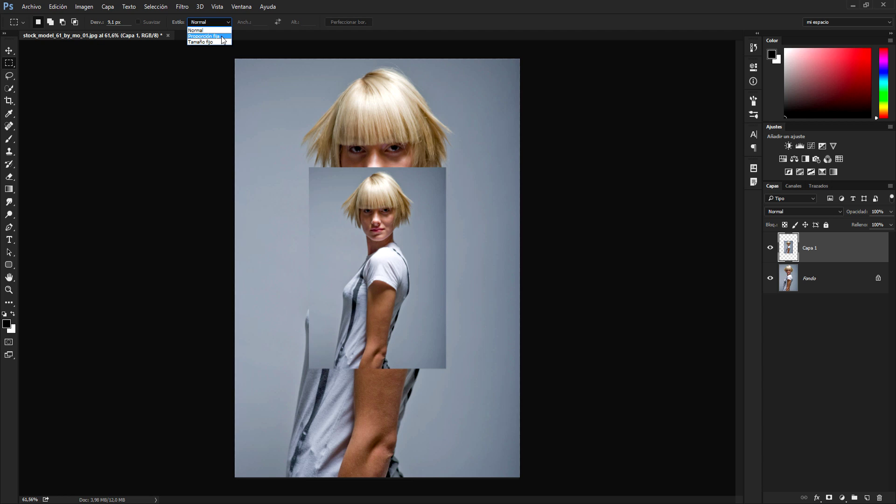
pyautogui.click(227, 22)
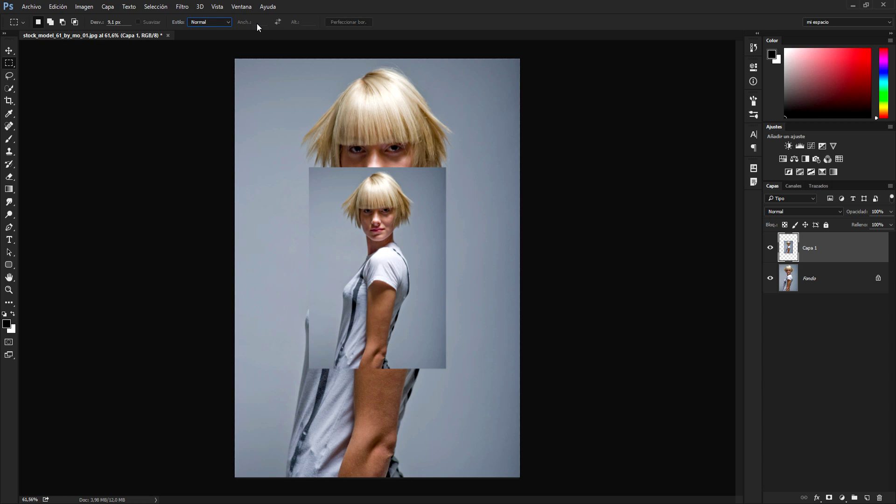
# Draw and clear two elliptical selections with Herramienta Marco elíptico, the second around the small photo.
pyautogui.rightClick(16, 66)
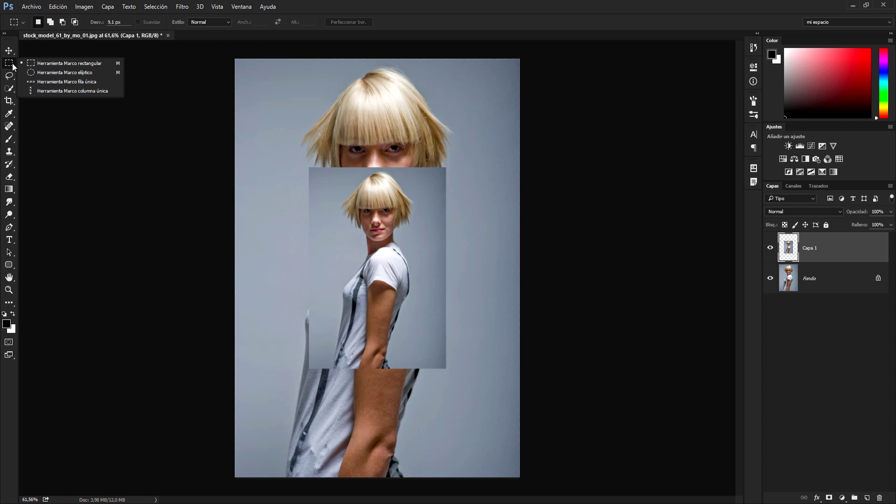
pyautogui.click(51, 74)
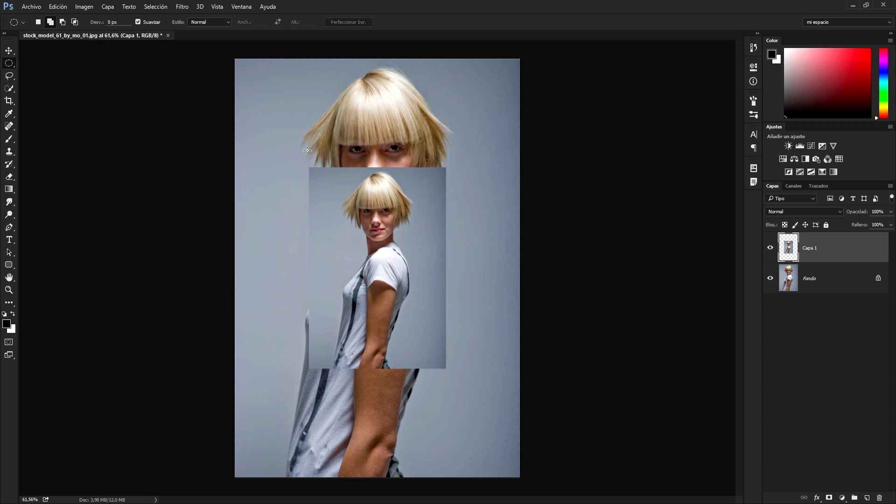
pyautogui.moveTo(354, 220)
pyautogui.mouseDown()
pyautogui.moveTo(148, 61)
pyautogui.moveTo(517, 392)
pyautogui.mouseUp()
pyautogui.click(296, 147)
pyautogui.moveTo(285, 135); pyautogui.dragTo(471, 384)
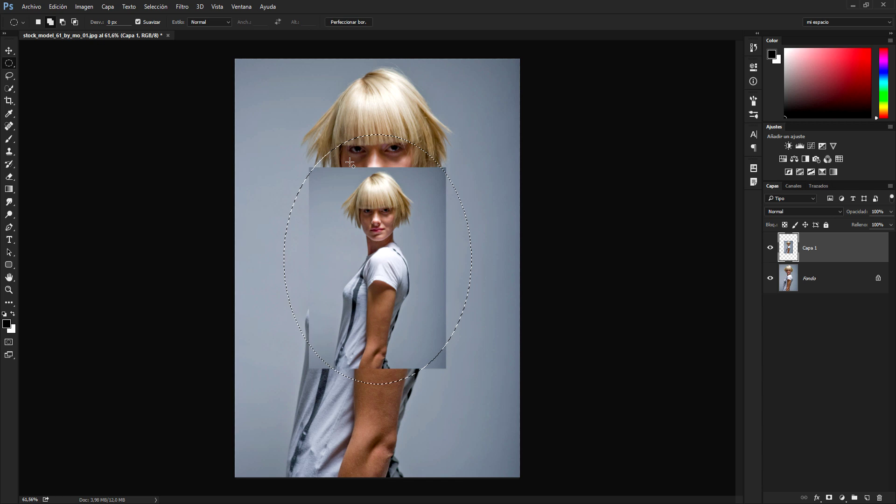
pyautogui.click(439, 273)
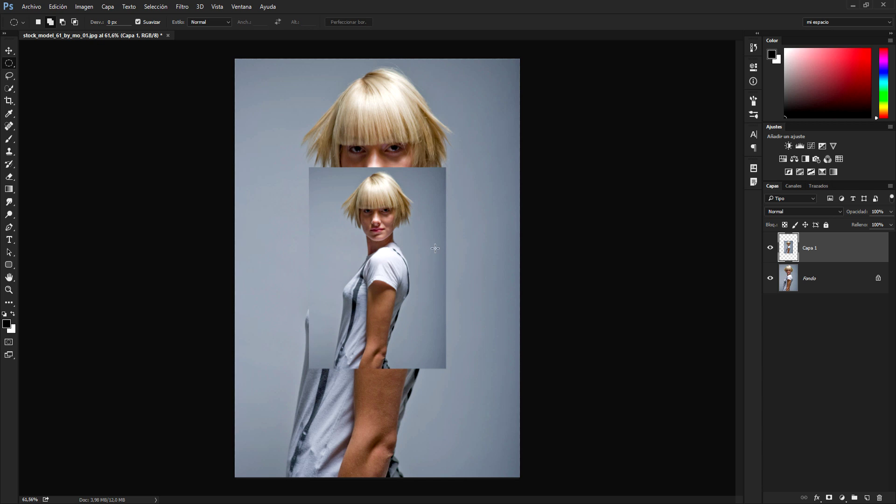
# Circle the small photo's head, set Add to Selection, then deselect.
pyautogui.moveTo(342, 200)
pyautogui.mouseDown()
pyautogui.moveTo(448, 291)
pyautogui.moveTo(409, 265)
pyautogui.mouseUp()
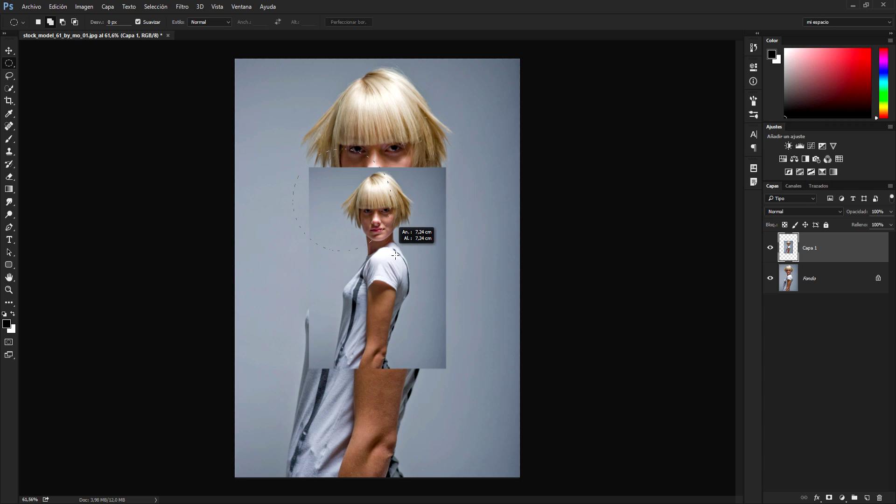
pyautogui.moveTo(410, 265); pyautogui.dragTo(399, 257)
pyautogui.click(50, 23)
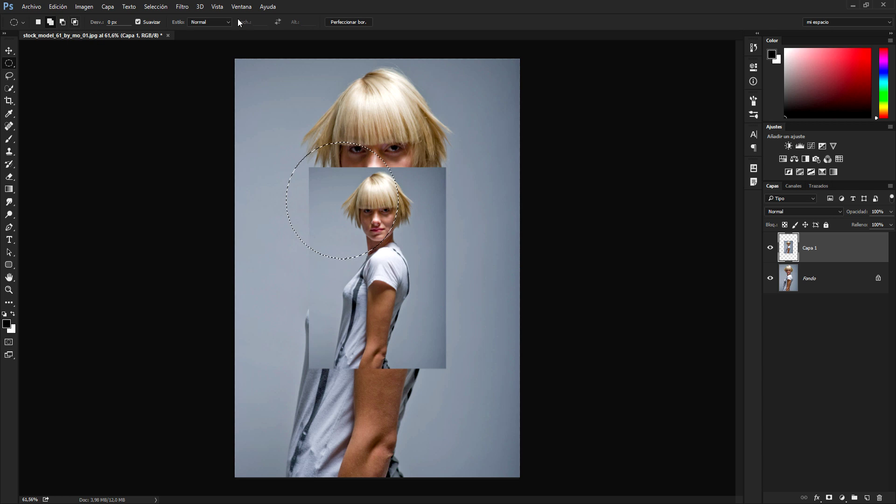
pyautogui.hotkey('ctrl', 'd')
pyautogui.rightClick(8, 63)
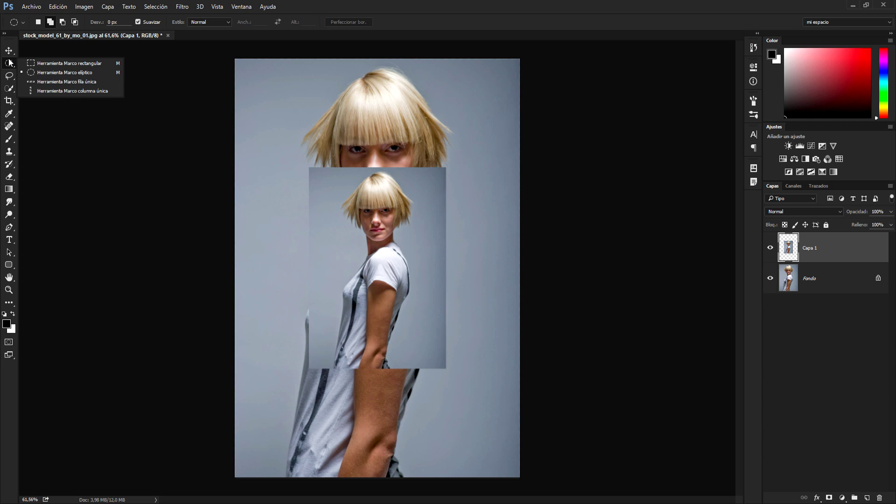
# Select four one-pixel rows from the hair to the small head with Marco fila única.
pyautogui.click(51, 82)
pyautogui.click(341, 121)
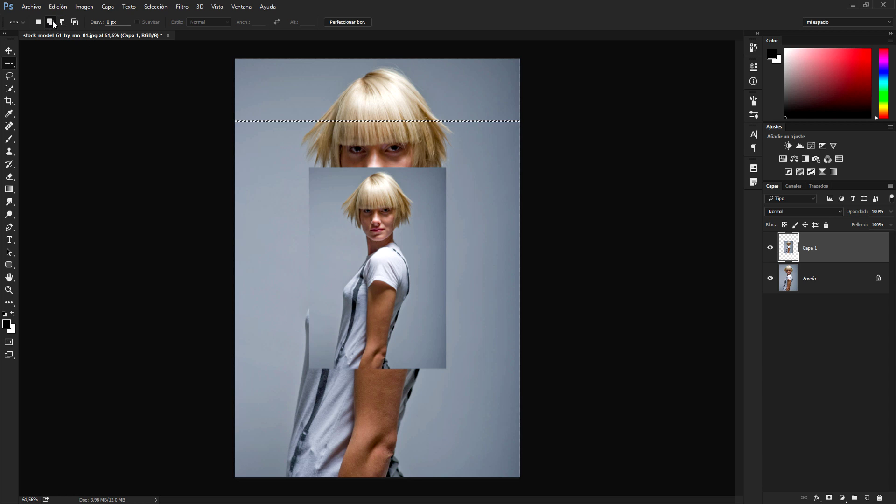
pyautogui.click(362, 162)
pyautogui.keyDown('shift'); pyautogui.click(364, 182); pyautogui.keyUp('shift')
pyautogui.keyDown('shift'); pyautogui.click(366, 201); pyautogui.keyUp('shift')
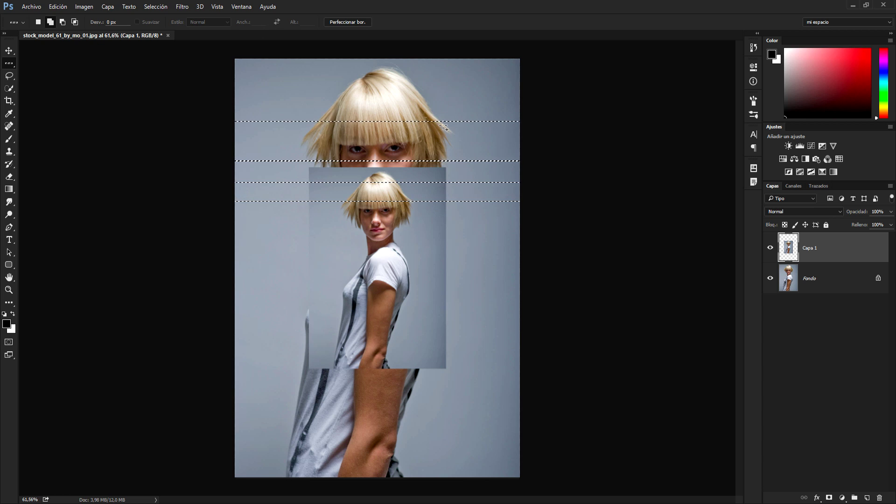
# Place one-pixel column selections with Marco columna única across the face, then deselect.
pyautogui.rightClick(9, 63)
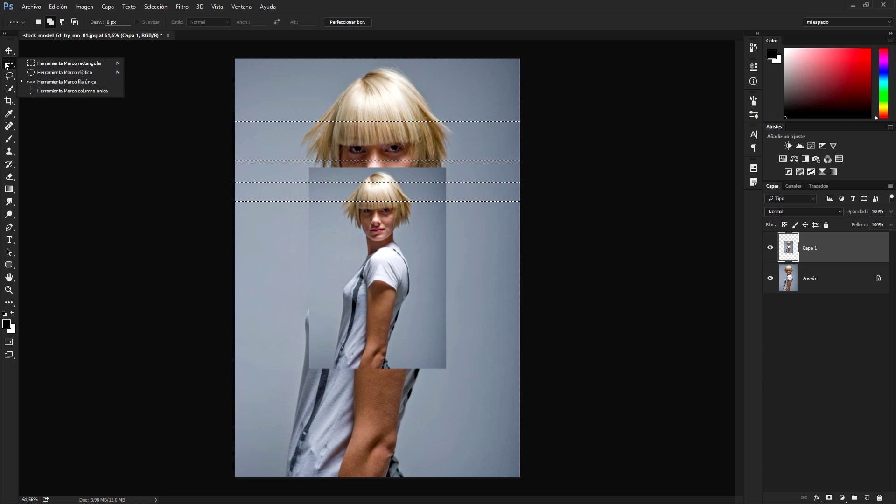
pyautogui.click(49, 88)
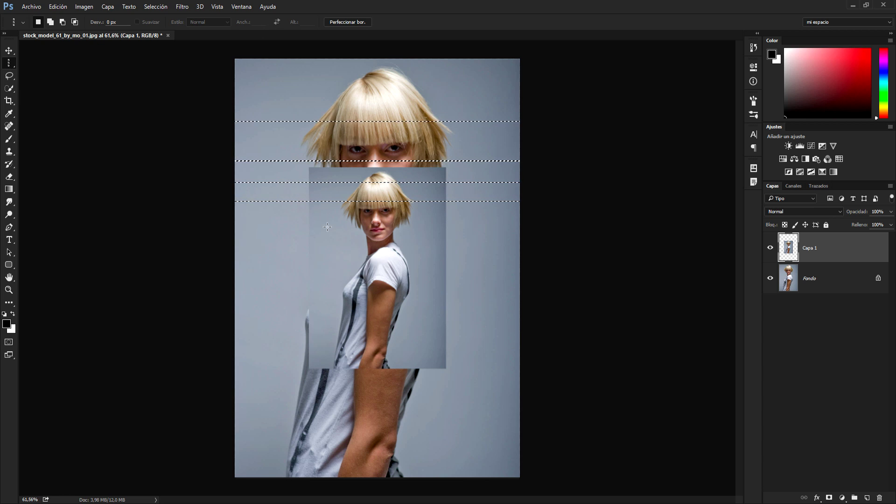
pyautogui.click(319, 199)
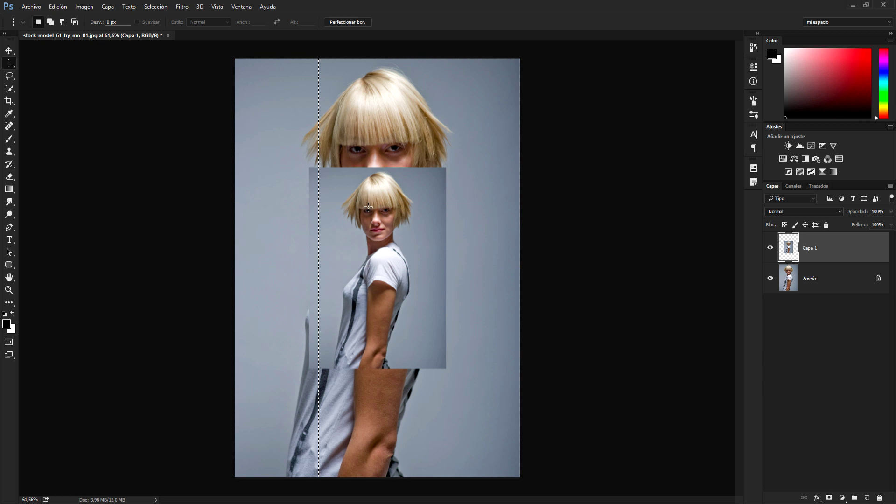
pyautogui.moveTo(319, 198); pyautogui.dragTo(391, 201)
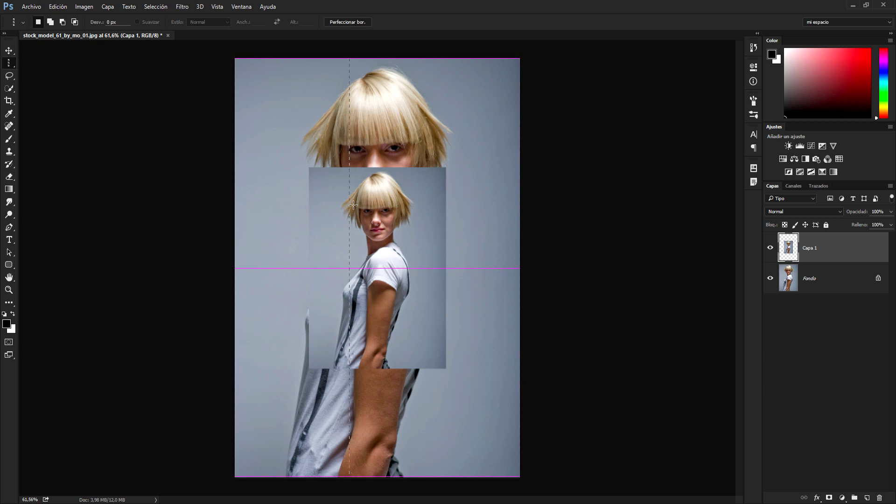
pyautogui.click(428, 203)
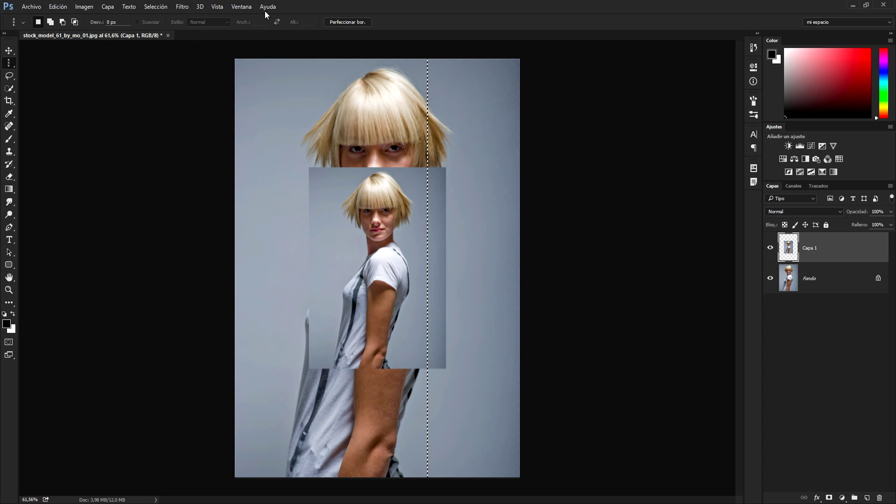
pyautogui.hotkey('ctrl', 'd')
pyautogui.click(11, 76)
pyautogui.rightClick(11, 76)
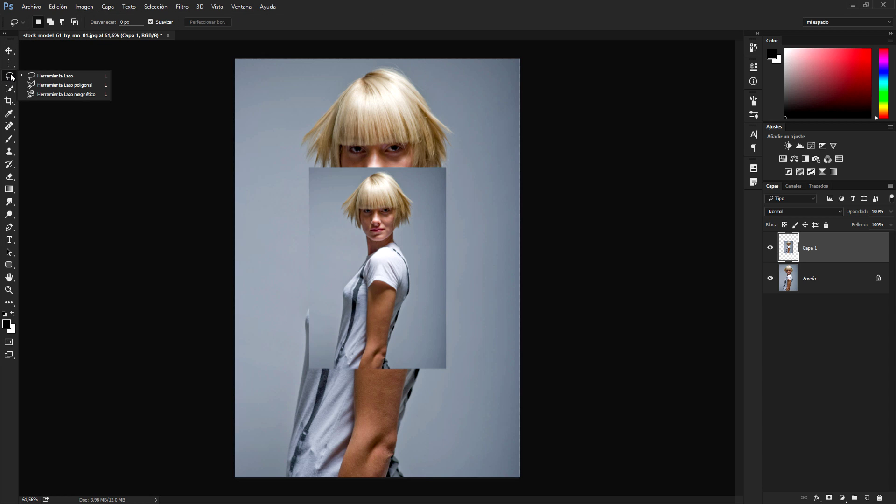
# Zoom in and draw a freehand lasso selection around the small photo.
pyautogui.click(68, 77)
pyautogui.hotkey('ctrl', '+')
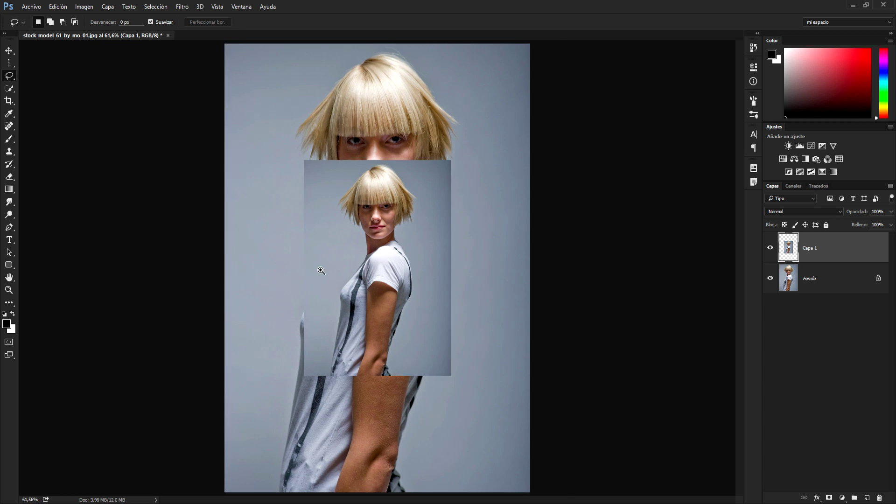
pyautogui.moveTo(321, 270); pyautogui.dragTo(373, 239)
pyautogui.moveTo(327, 149); pyautogui.dragTo(299, 216)
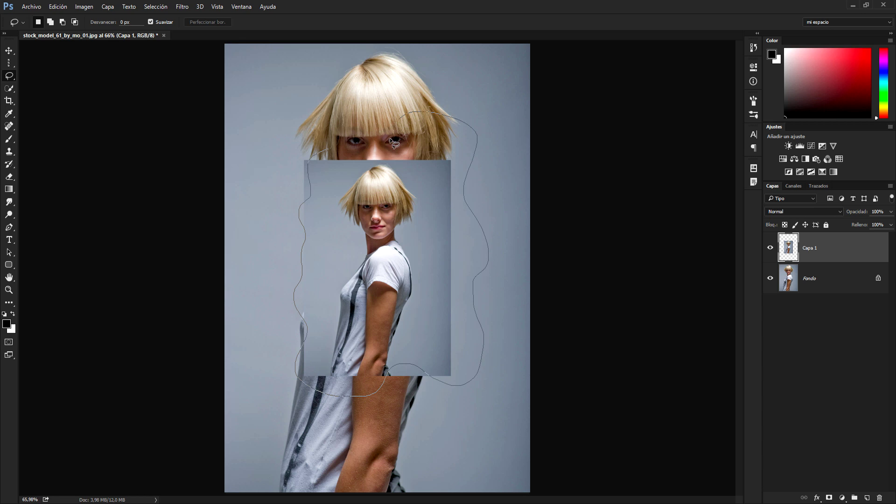
pyautogui.moveTo(332, 129); pyautogui.dragTo(329, 150)
pyautogui.moveTo(330, 150); pyautogui.dragTo(329, 151)
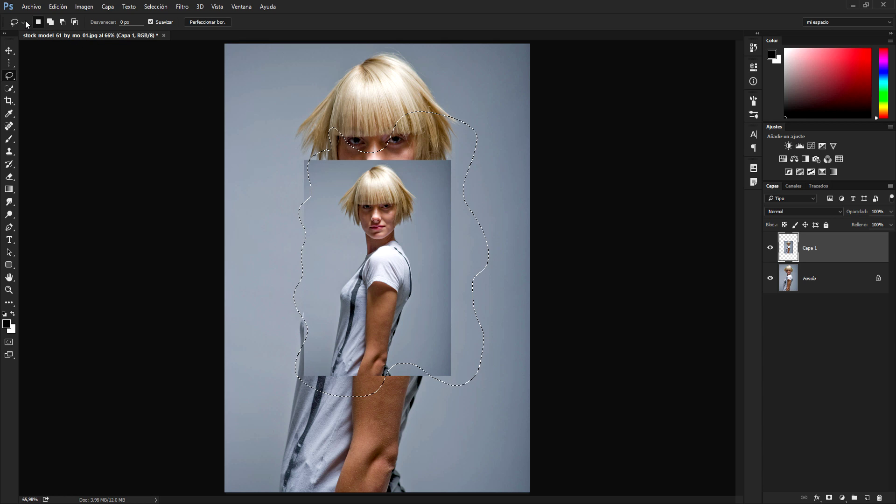
# Add part of the shirt to the lasso selection, then clear it.
pyautogui.click(50, 22)
pyautogui.moveTo(290, 439); pyautogui.dragTo(339, 436)
pyautogui.moveTo(279, 430); pyautogui.dragTo(283, 436)
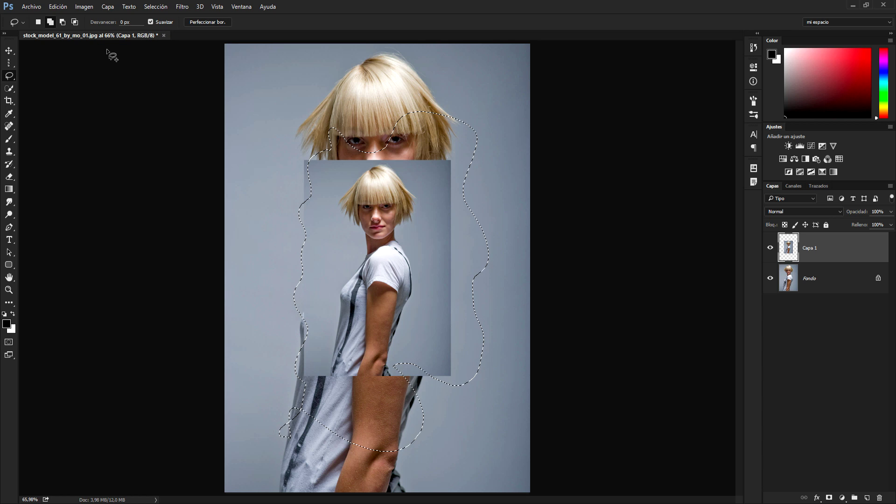
pyautogui.rightClick(9, 77)
pyautogui.click(55, 75)
pyautogui.click(366, 160)
pyautogui.rightClick(6, 76)
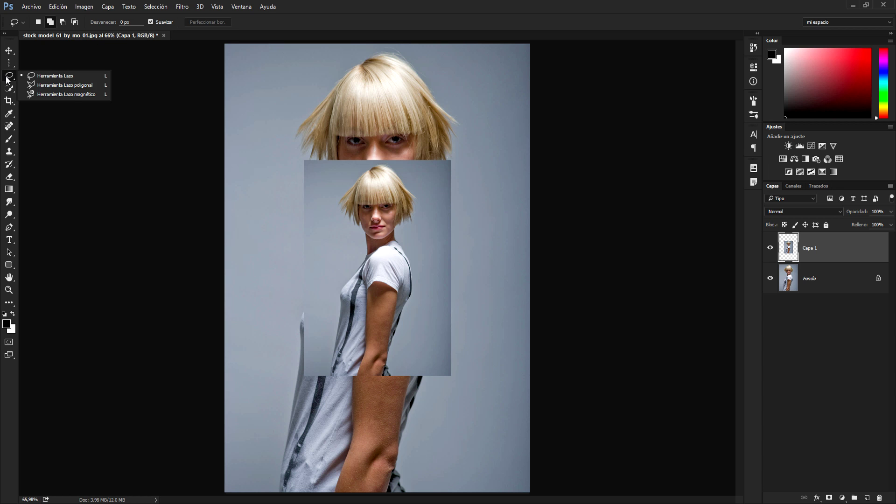
# Outline the arm and shirt with a six-point Polygonal Lasso selection, closing at the start.
pyautogui.click(63, 86)
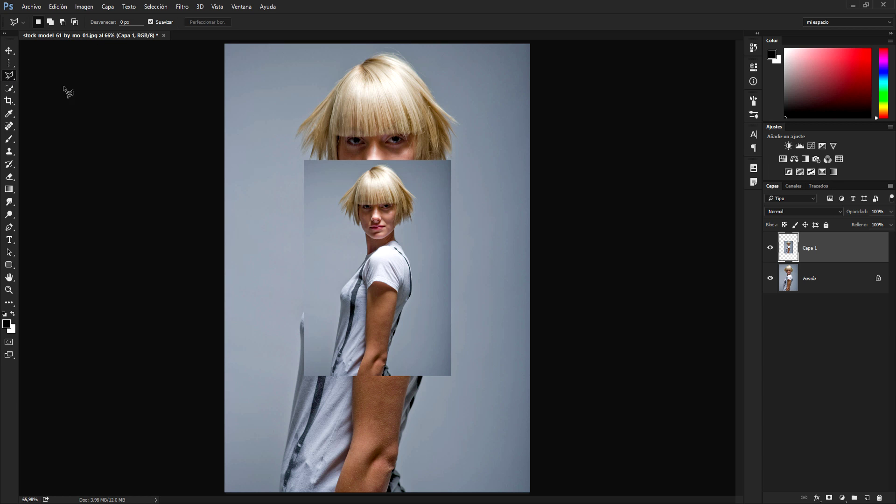
pyautogui.scroll(3, 391, 374)
pyautogui.scroll(3, 392, 375)
pyautogui.scroll(2, 391, 375)
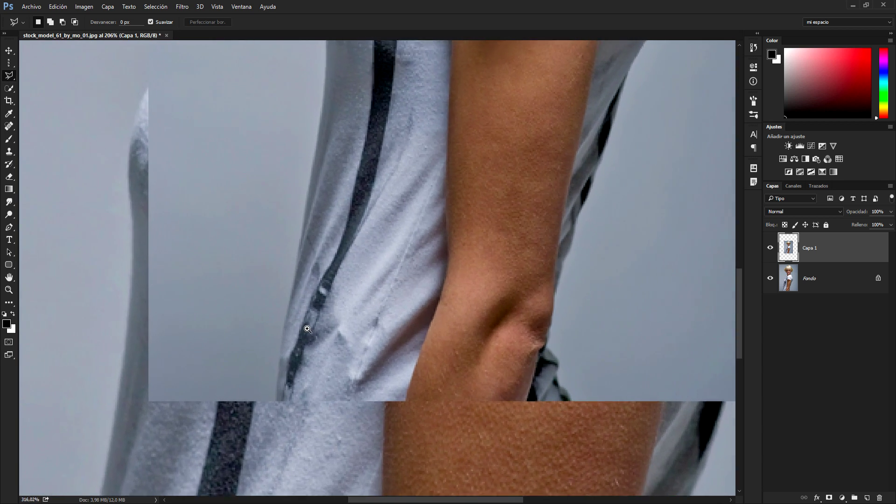
pyautogui.click(276, 407)
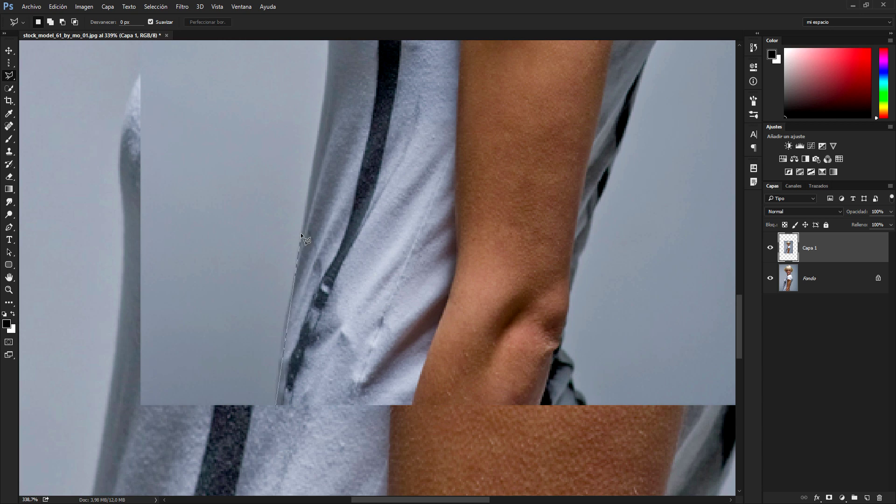
pyautogui.click(280, 341)
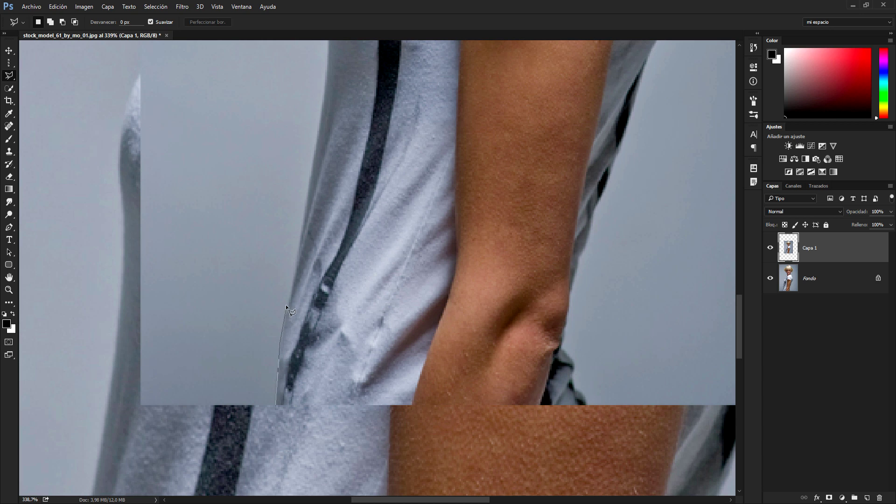
pyautogui.click(301, 239)
pyautogui.click(318, 142)
pyautogui.click(326, 75)
pyautogui.click(453, 80)
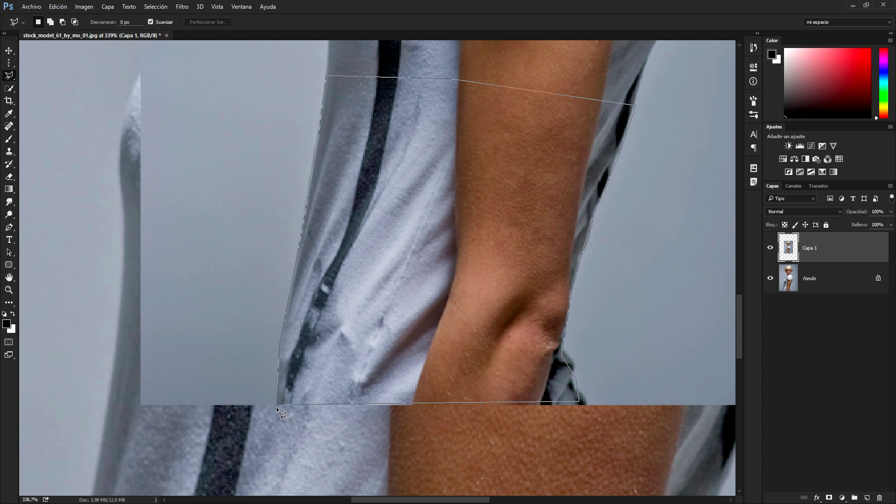
pyautogui.click(276, 407)
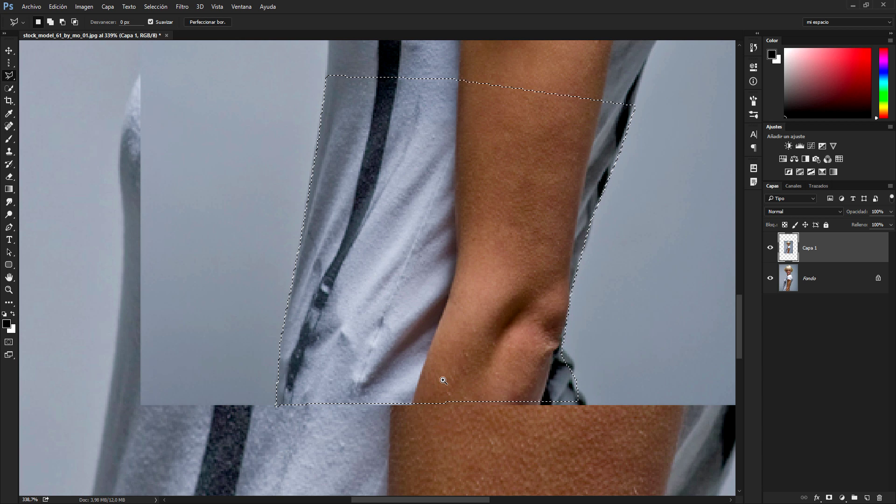
# Invert the arm selection using Seleccionar inverso from the right-click menu.
pyautogui.scroll(-2, 428, 380)
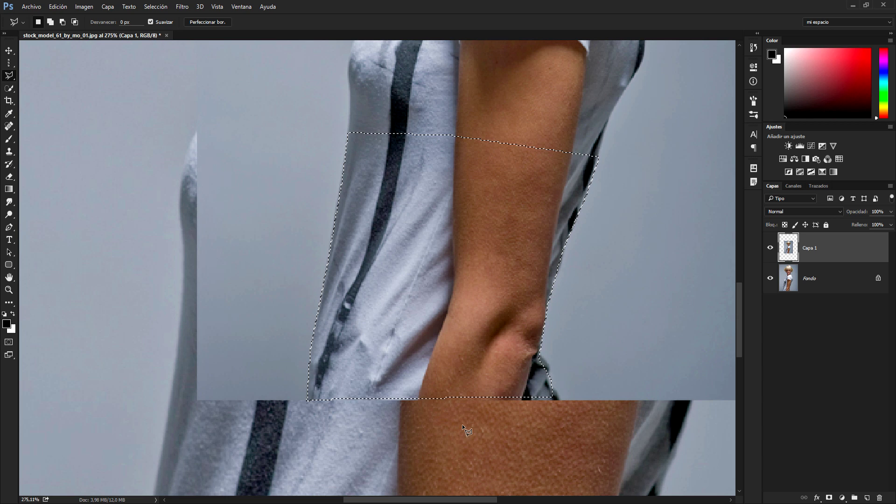
pyautogui.rightClick(444, 259)
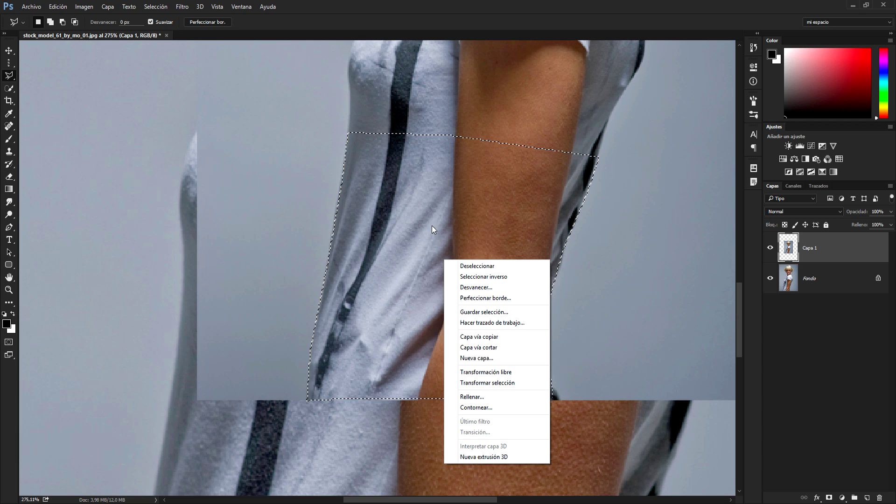
pyautogui.rightClick(399, 208)
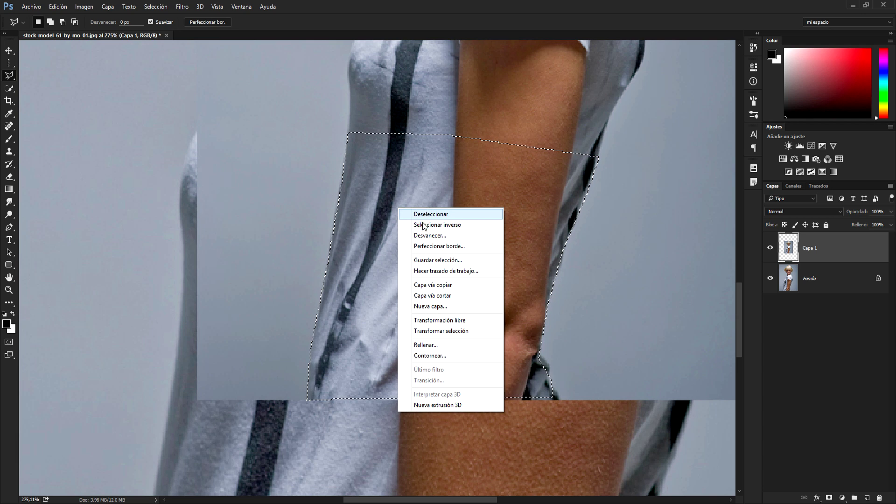
pyautogui.click(384, 201)
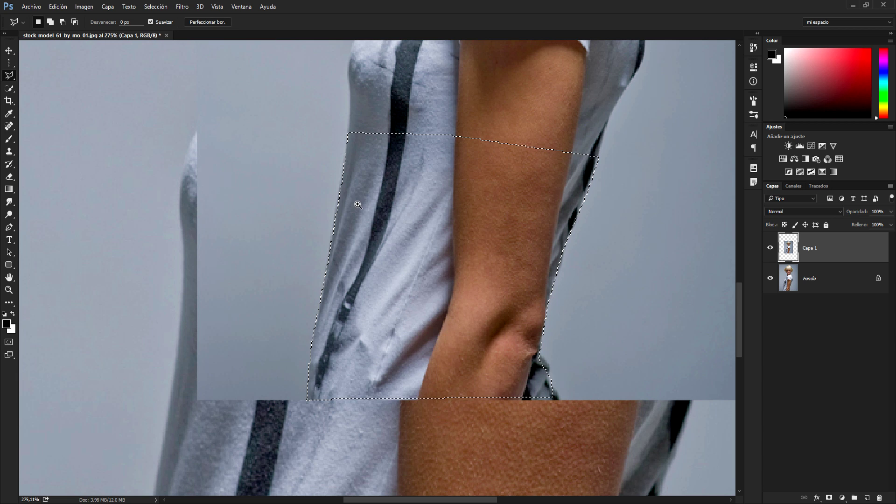
pyautogui.keyDown('alt'); pyautogui.scroll(-5, 391, 214); pyautogui.keyUp('alt')
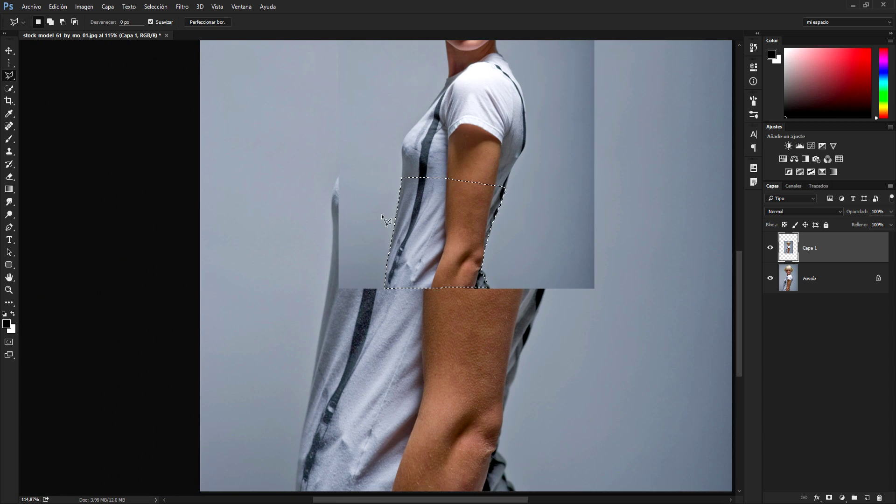
pyautogui.keyDown('alt'); pyautogui.scroll(5, 463, 228); pyautogui.keyUp('alt')
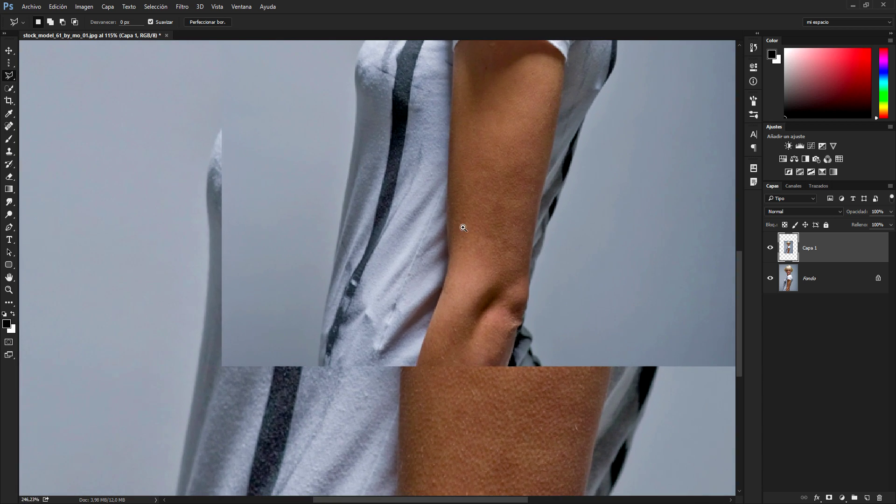
pyautogui.rightClick(417, 208)
pyautogui.click(450, 225)
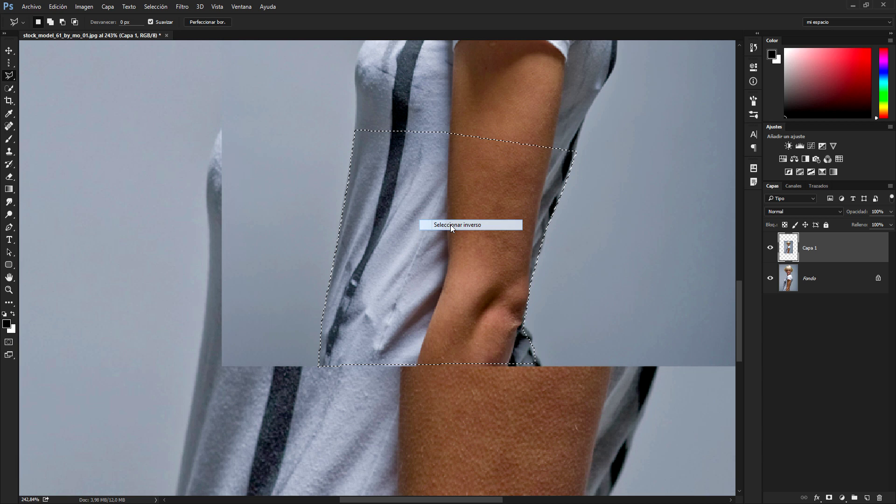
pyautogui.keyDown('alt'); pyautogui.scroll(-6, 472, 225); pyautogui.keyUp('alt')
# Paint a black brush stroke across the upper-left background, then undo it.
pyautogui.click(8, 138)
pyautogui.moveTo(280, 187)
pyautogui.mouseDown()
pyautogui.moveTo(372, 187)
pyautogui.moveTo(448, 209)
pyautogui.moveTo(458, 286)
pyautogui.mouseUp()
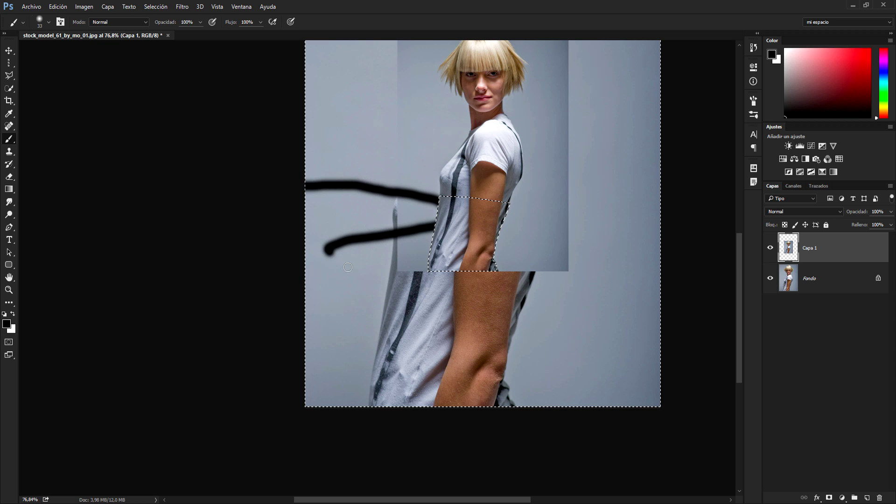
pyautogui.hotkey('ctrl', 'z')
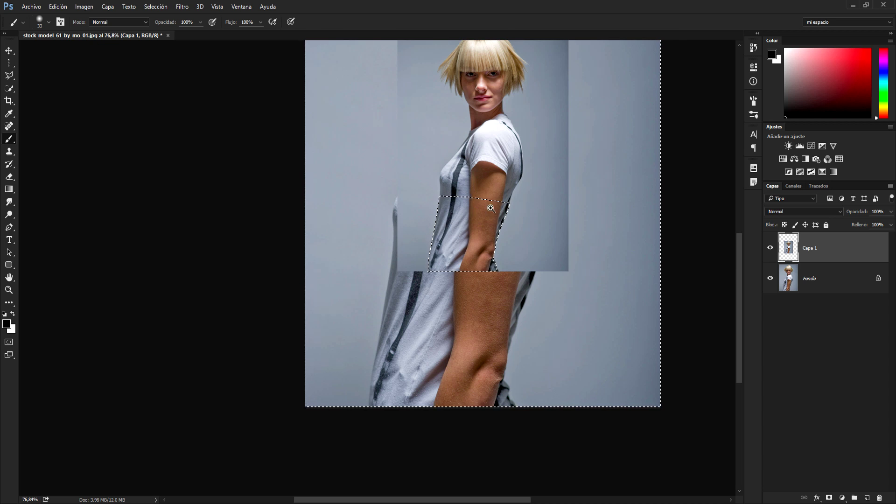
pyautogui.scroll(4, 488, 206)
# Invert the selection back to the arm section and open its edge-refinement settings.
pyautogui.click(9, 75)
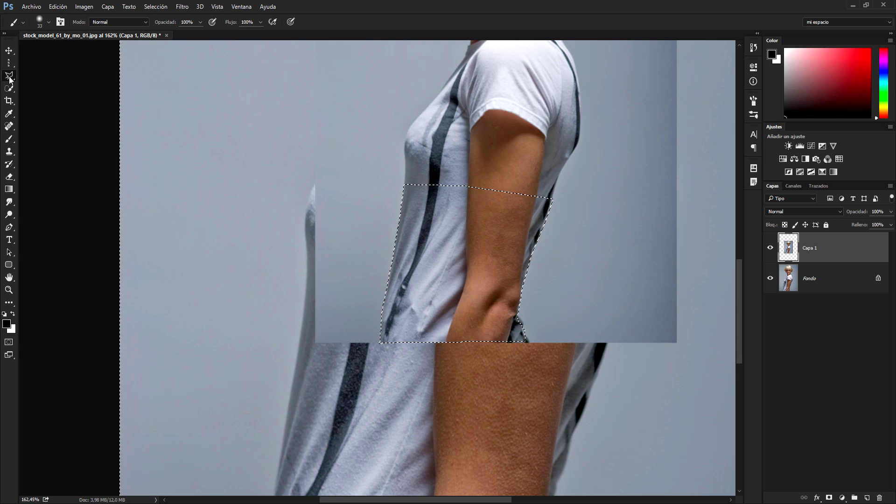
pyautogui.rightClick(476, 225)
pyautogui.click(534, 242)
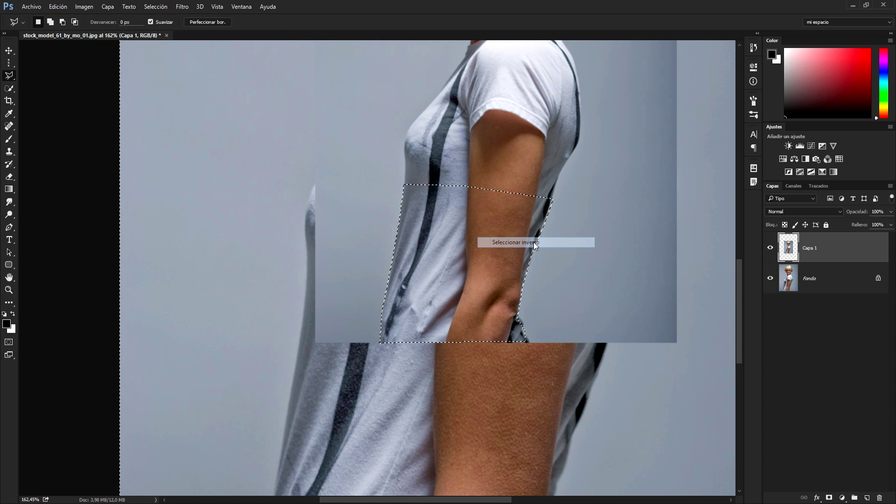
pyautogui.rightClick(450, 245)
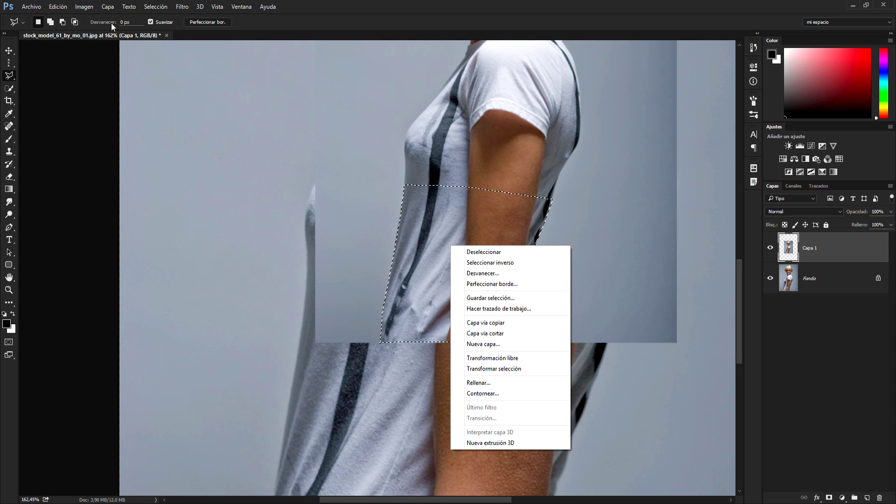
pyautogui.click(500, 285)
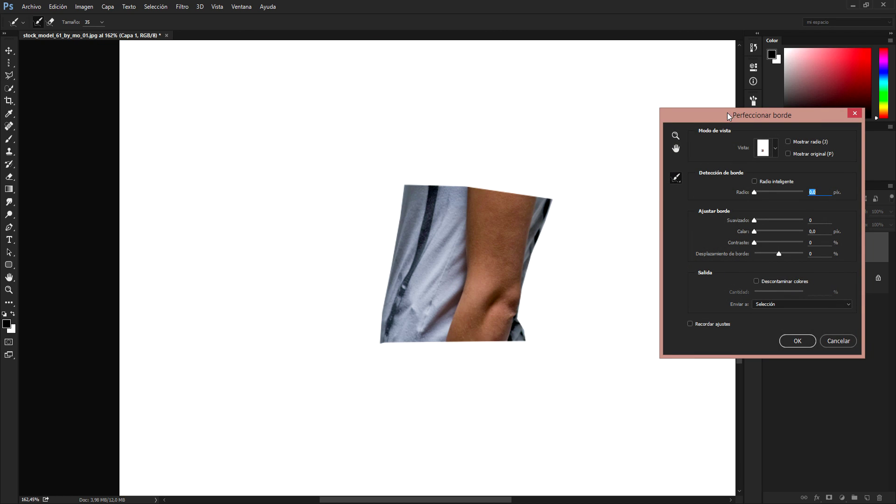
pyautogui.moveTo(730, 116); pyautogui.dragTo(622, 121)
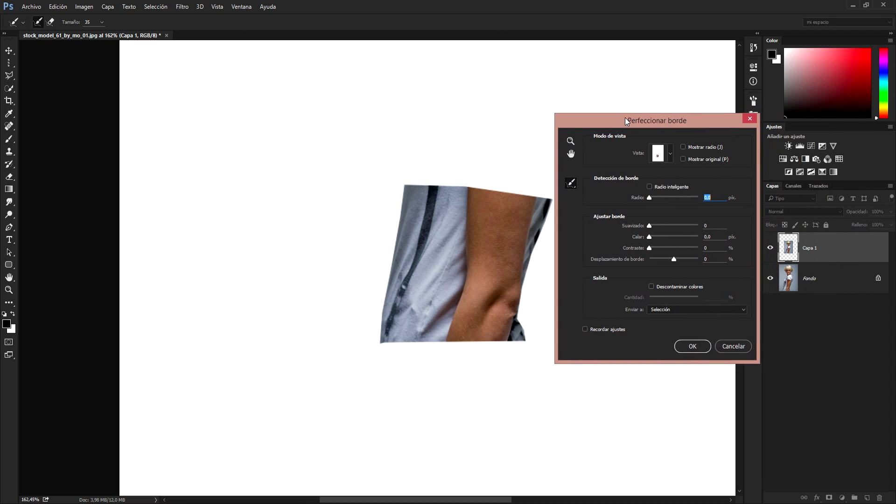
pyautogui.moveTo(623, 122); pyautogui.dragTo(612, 126)
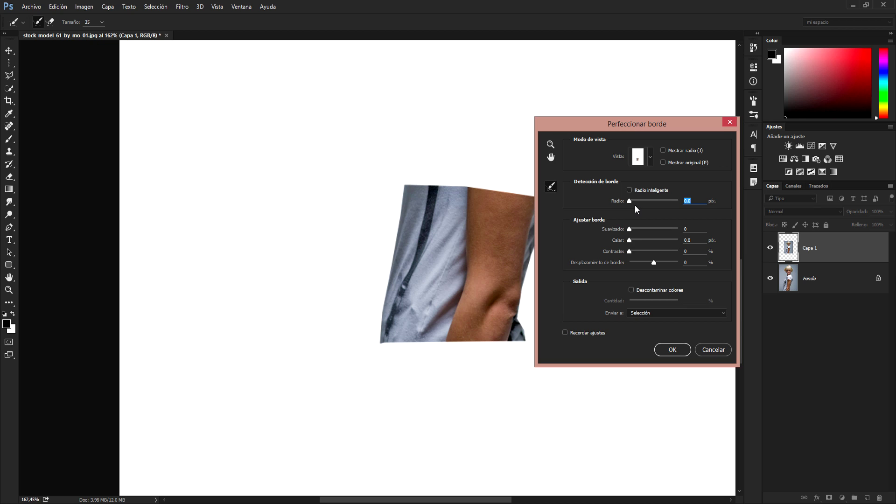
pyautogui.moveTo(641, 128); pyautogui.dragTo(627, 128)
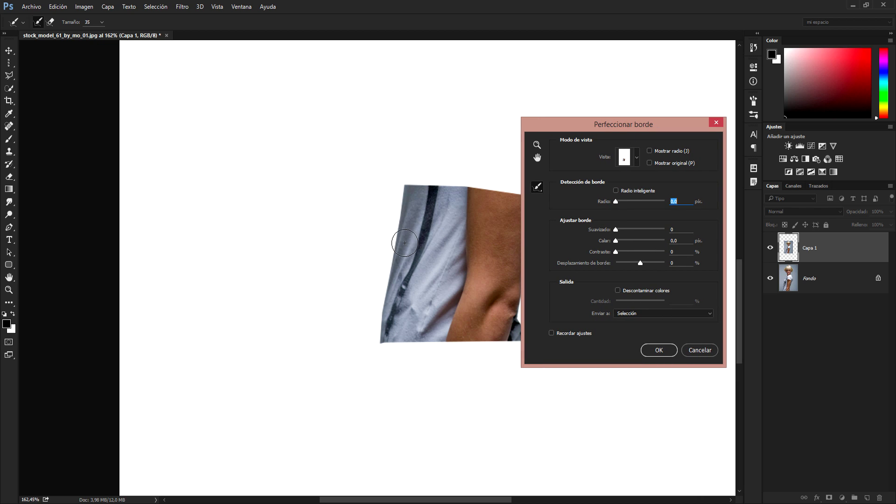
pyautogui.scroll(3, 402, 229)
pyautogui.scroll(1, 403, 229)
pyautogui.scroll(1, 403, 229)
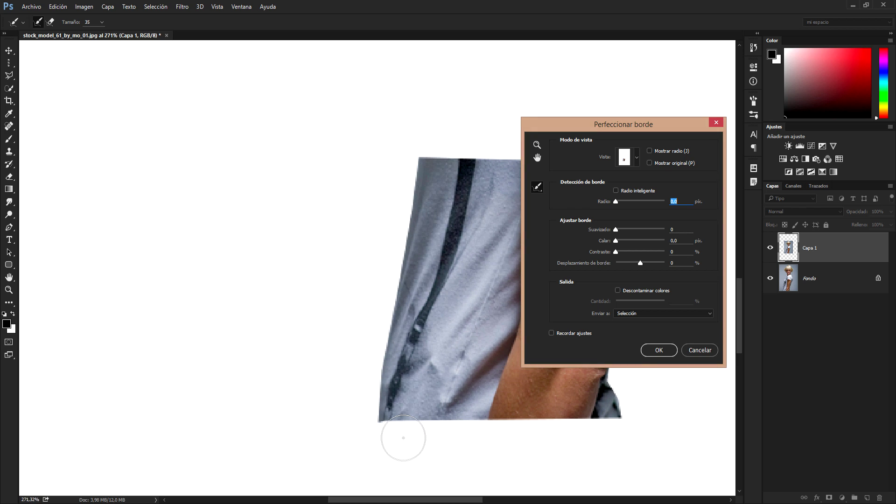
pyautogui.scroll(-5, 438, 279)
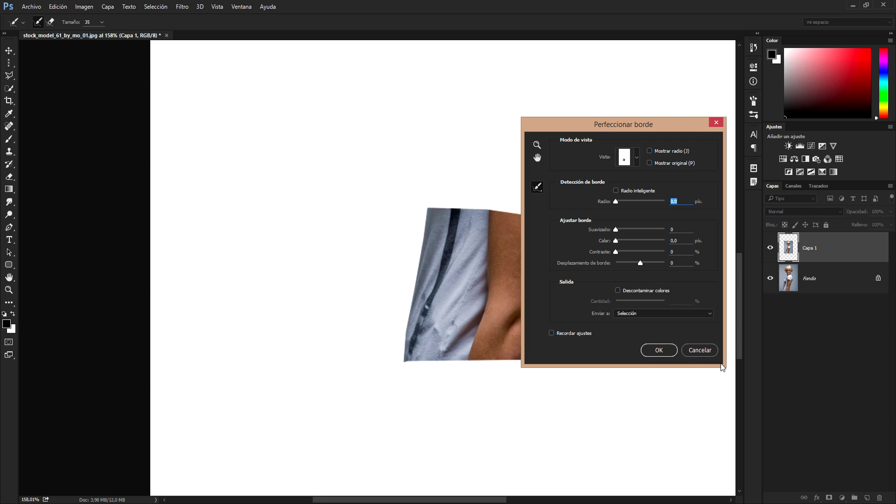
pyautogui.click(709, 352)
pyautogui.rightClick(476, 251)
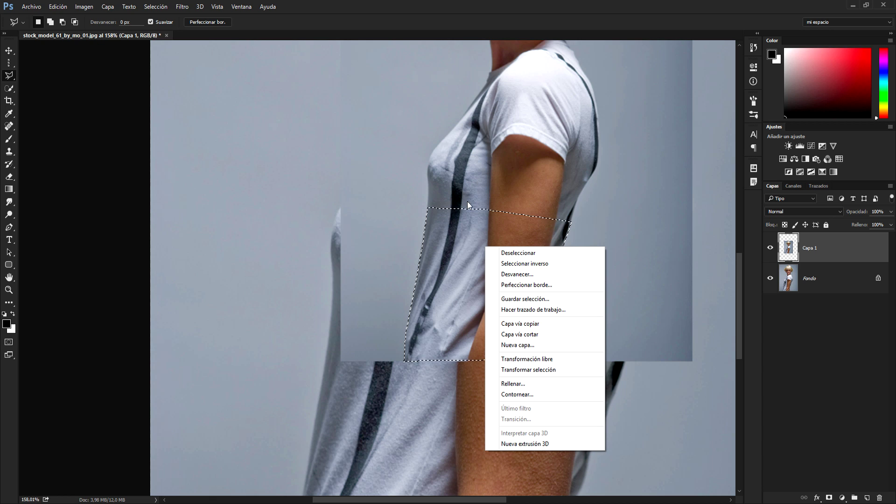
pyautogui.click(528, 132)
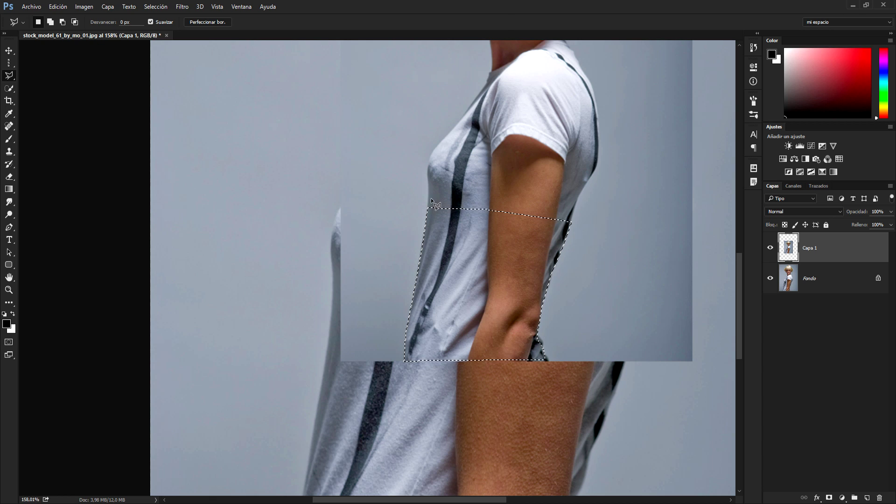
pyautogui.rightClick(511, 257)
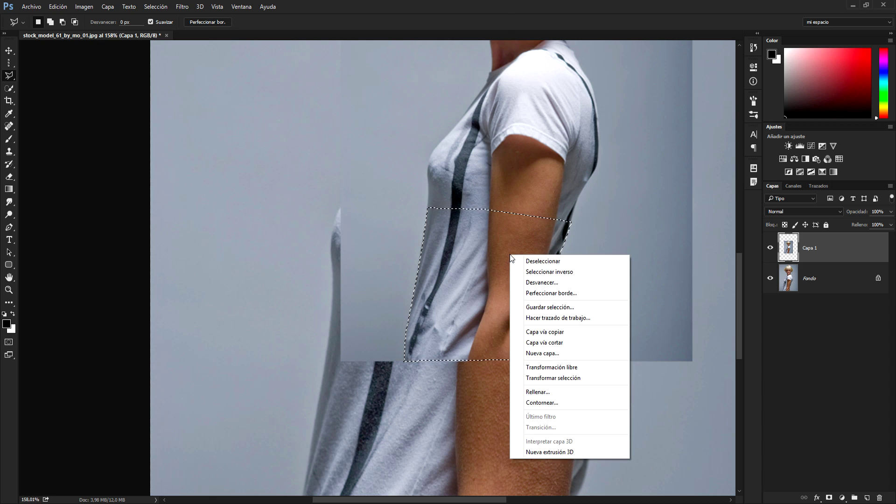
pyautogui.click(551, 332)
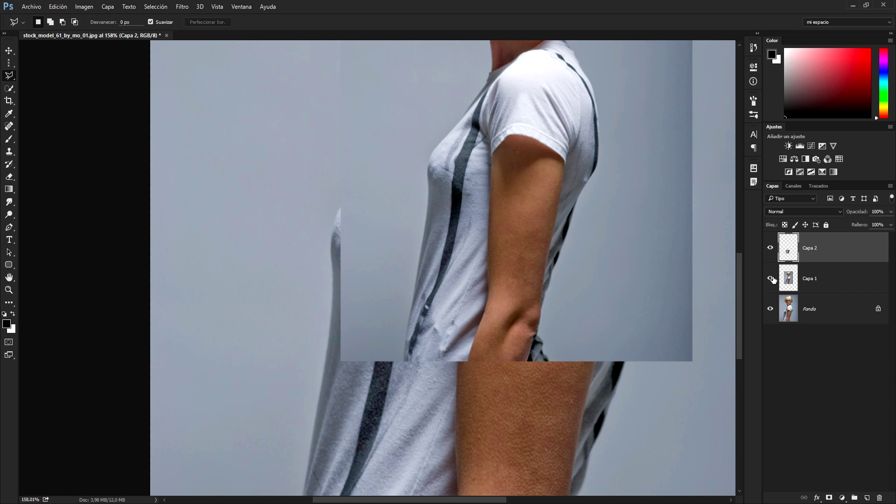
pyautogui.click(771, 278)
pyautogui.click(771, 279)
pyautogui.hotkey('ctrl', 'z')
pyautogui.rightClick(500, 262)
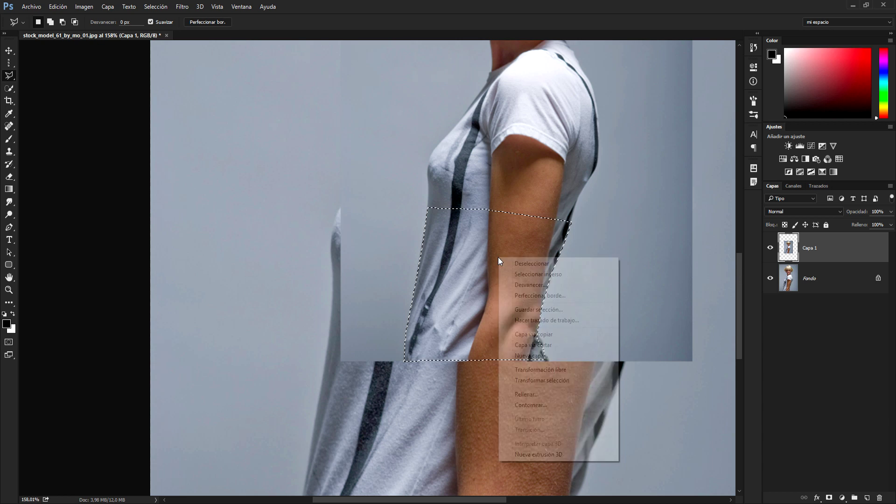
pyautogui.click(544, 348)
pyautogui.click(770, 278)
pyautogui.click(771, 249)
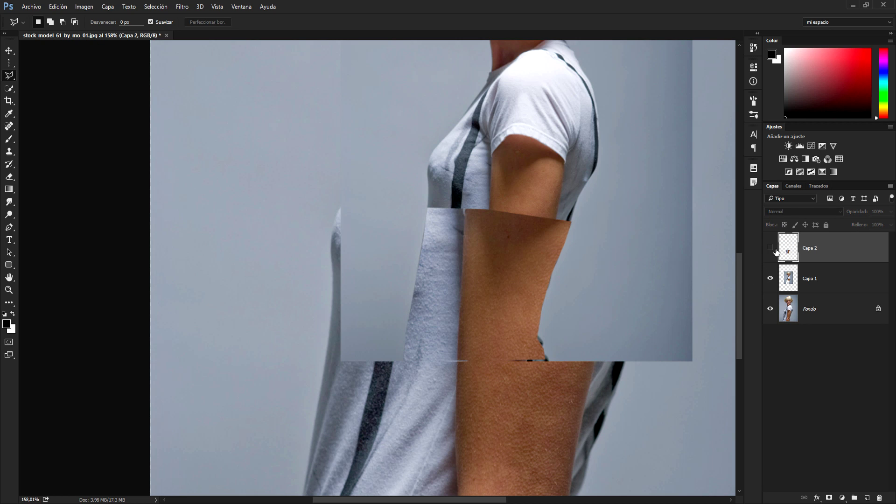
pyautogui.click(770, 248)
pyautogui.hotkey('ctrl', 'e')
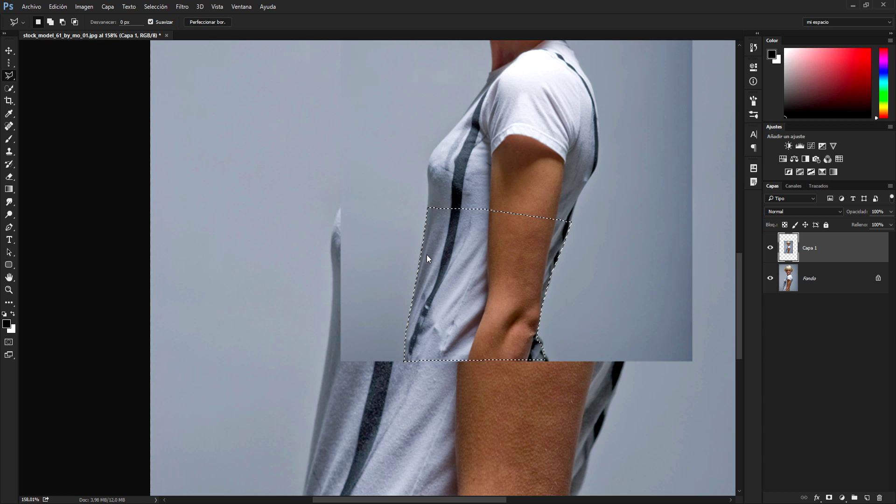
pyautogui.rightClick(426, 254)
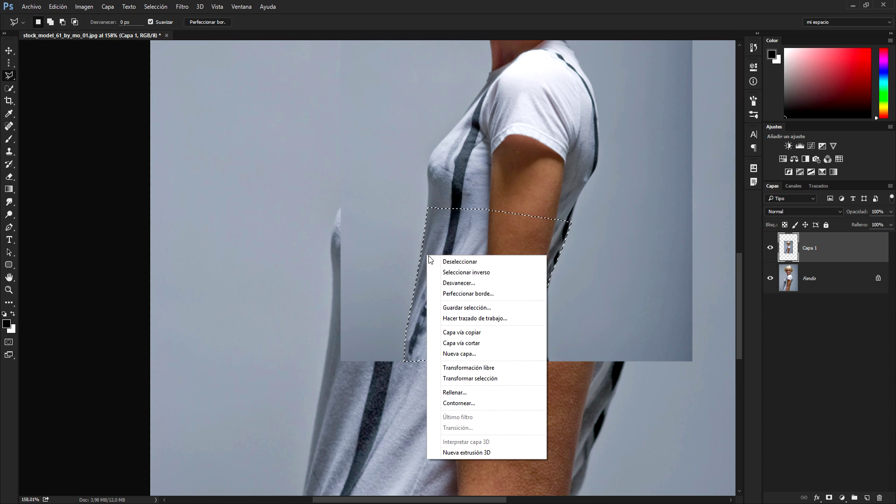
# Free-transform the arm section, moving it and rotating it about 24°, then cancel.
pyautogui.click(485, 368)
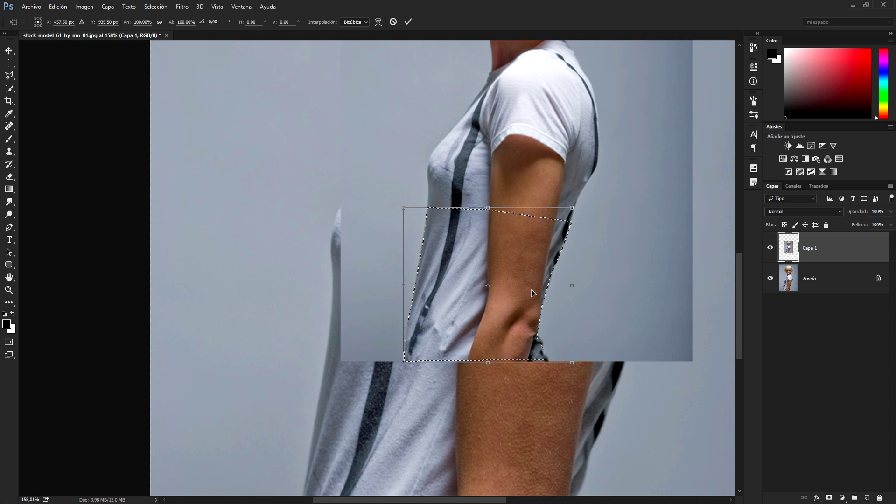
pyautogui.moveTo(532, 290); pyautogui.dragTo(511, 312)
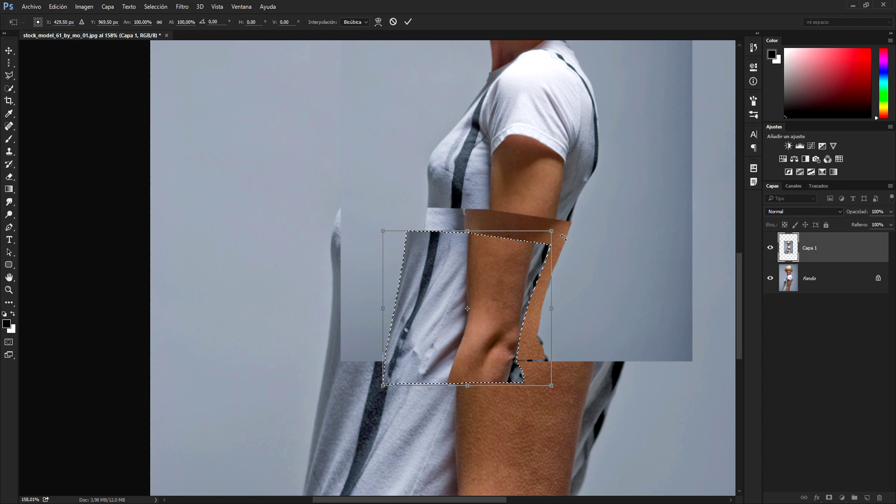
pyautogui.moveTo(564, 237); pyautogui.dragTo(595, 270)
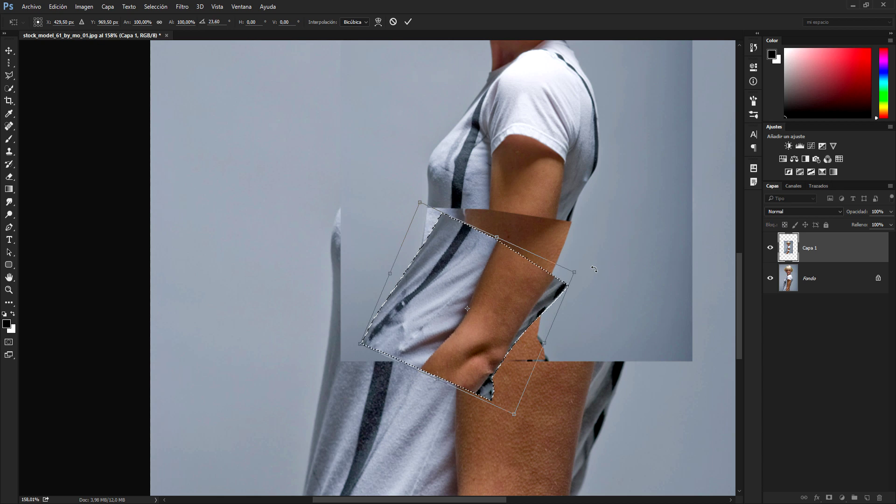
pyautogui.press('Escape')
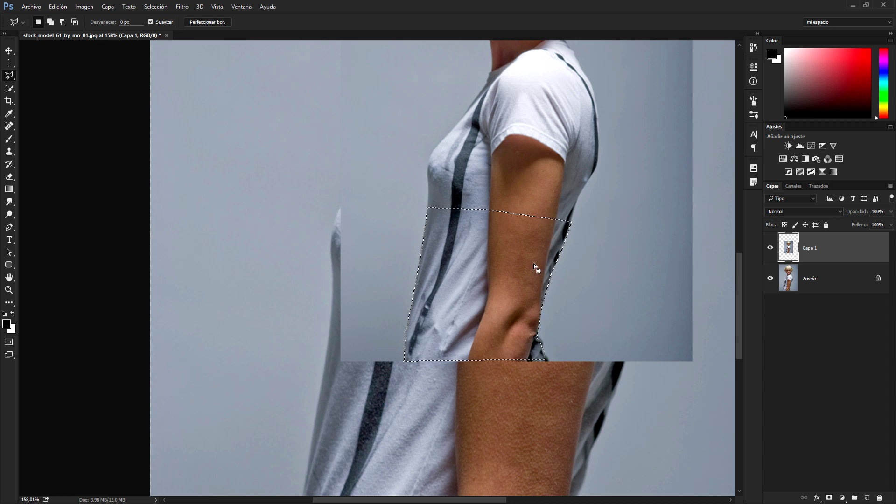
# Transform the selection outline in Distort mode, skew its top edge, then undo the skew.
pyautogui.rightClick(509, 257)
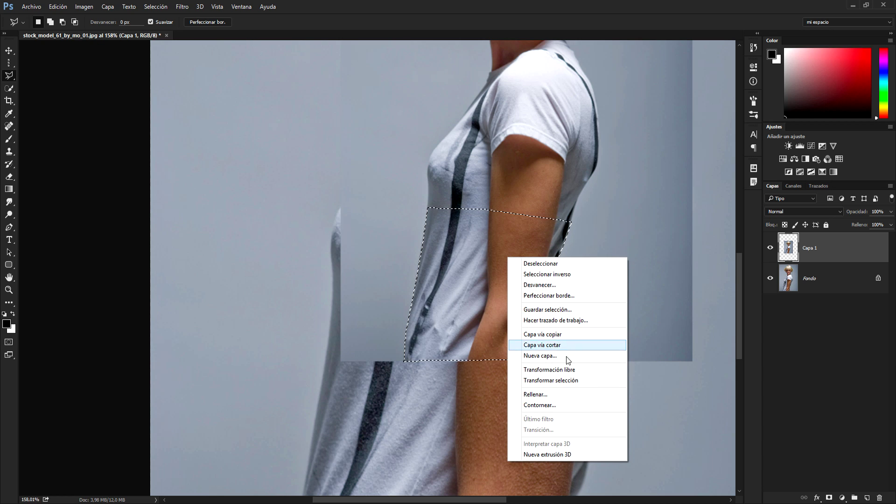
pyautogui.click(570, 381)
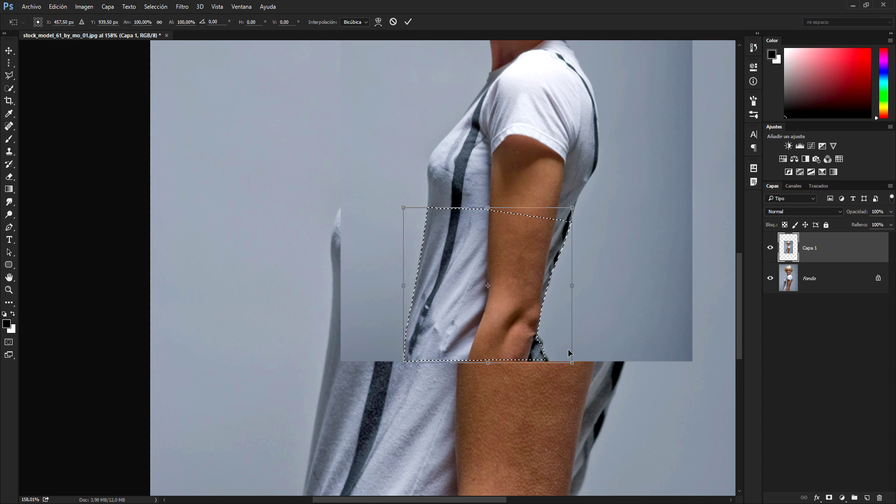
pyautogui.rightClick(530, 252)
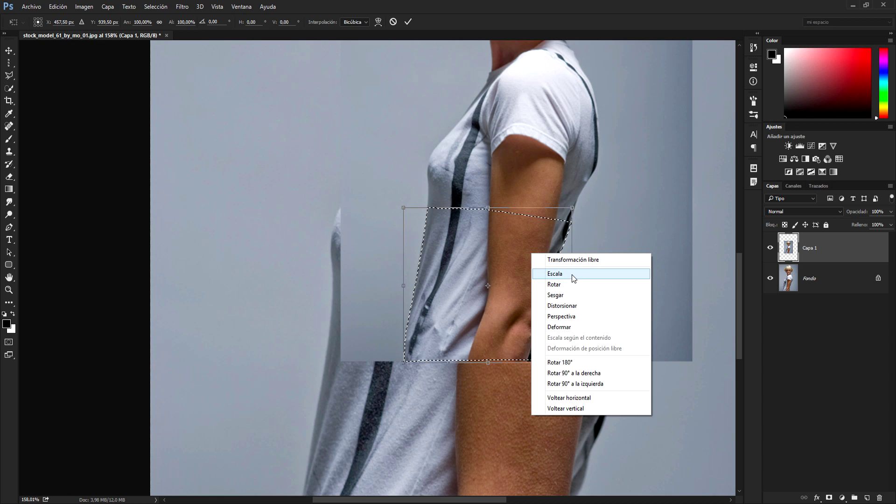
pyautogui.click(570, 309)
pyautogui.moveTo(488, 207); pyautogui.dragTo(370, 196)
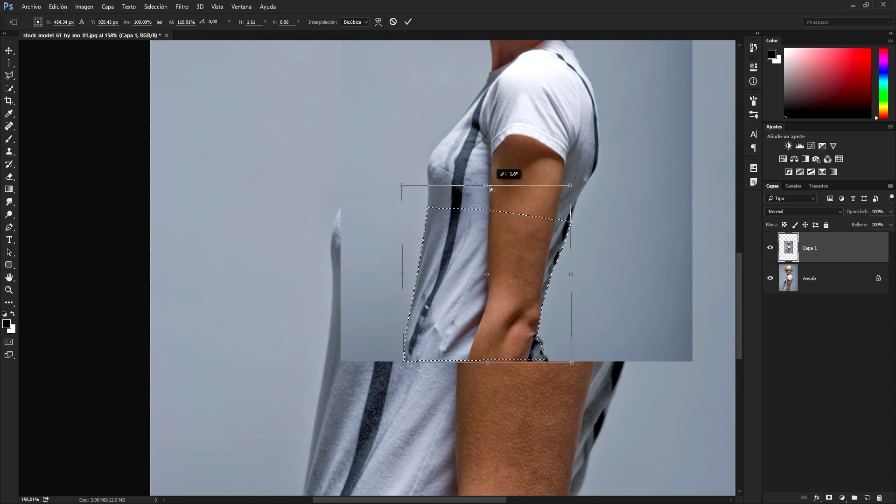
pyautogui.hotkey('ctrl', 'z')
# Flip the selection outline horizontally, commit the transform, and clear the selection.
pyautogui.rightClick(490, 240)
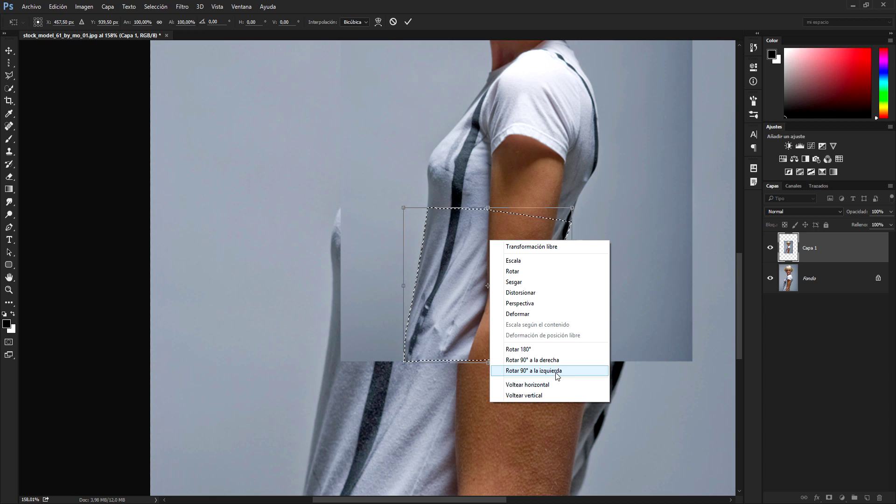
pyautogui.click(552, 387)
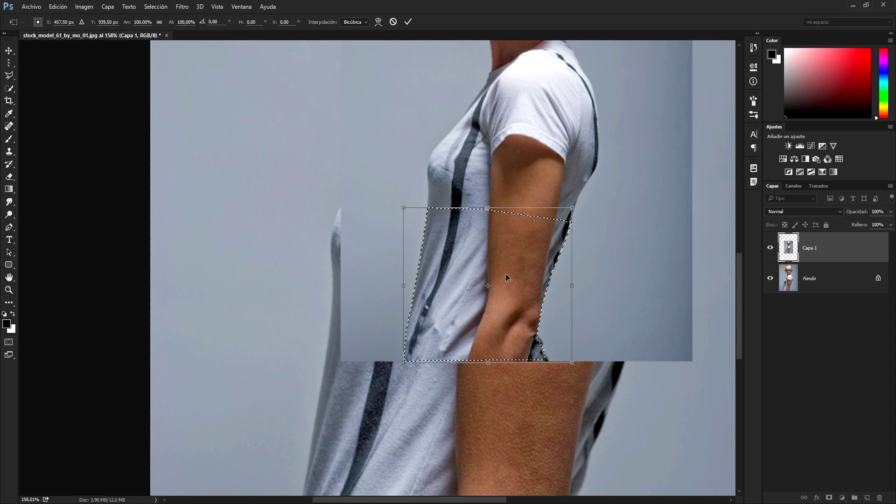
pyautogui.press('Return')
pyautogui.hotkey('ctrl', 'd')
pyautogui.scroll(-5, 508, 276)
pyautogui.scroll(2, 499, 275)
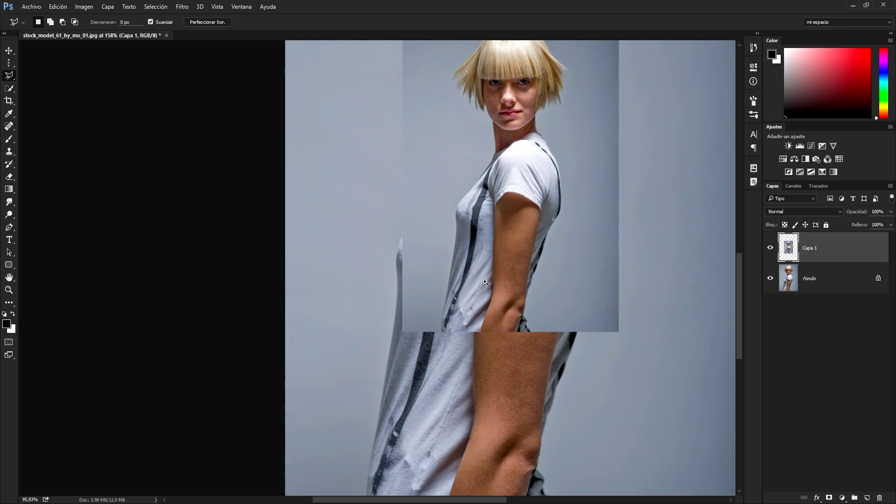
# Reselect the torso-and-arm area and browse the Fill Contents list, leaving 50% gris, without filling.
pyautogui.scroll(2, 486, 275)
pyautogui.scroll(2, 501, 272)
pyautogui.hotkey('ctrl', 'shift', 'd')
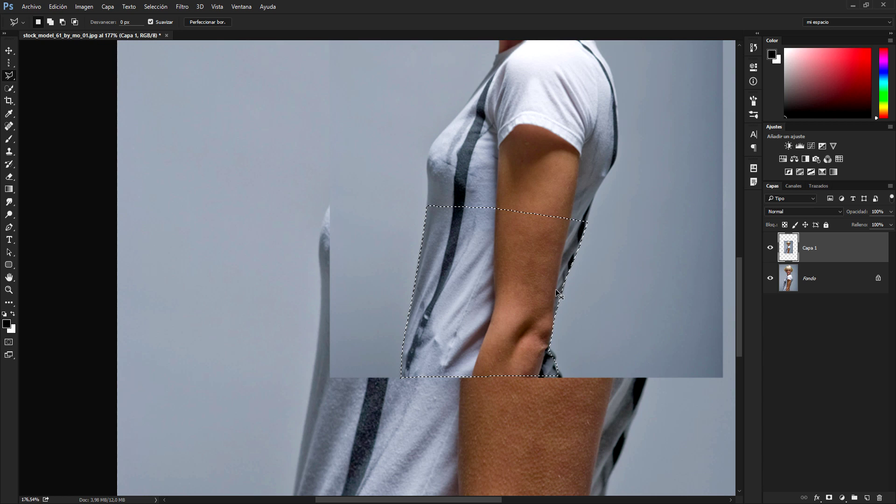
pyautogui.rightClick(464, 248)
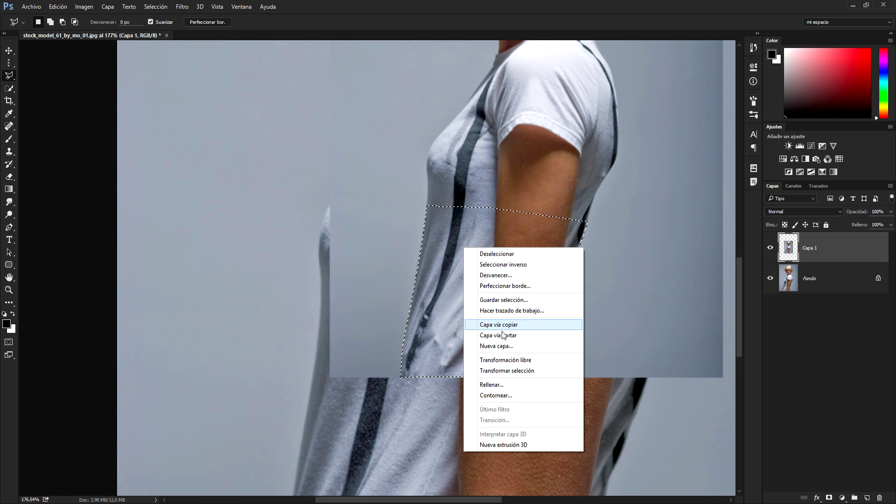
pyautogui.click(504, 385)
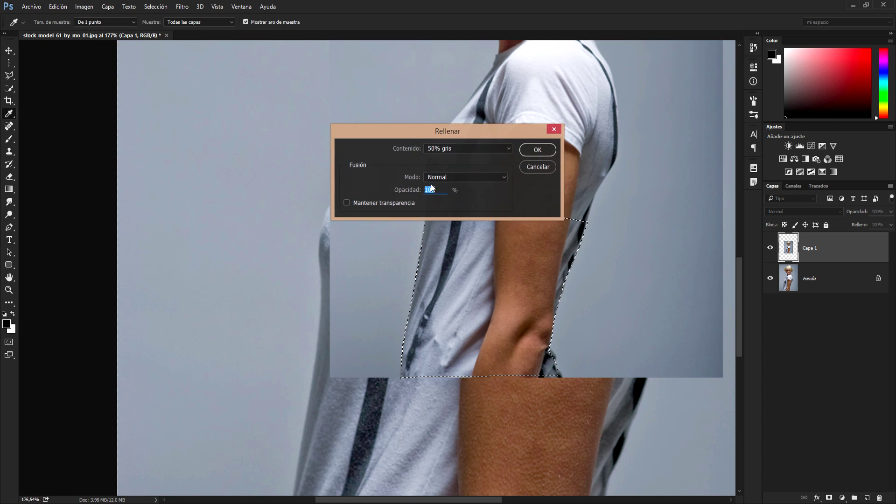
pyautogui.click(470, 149)
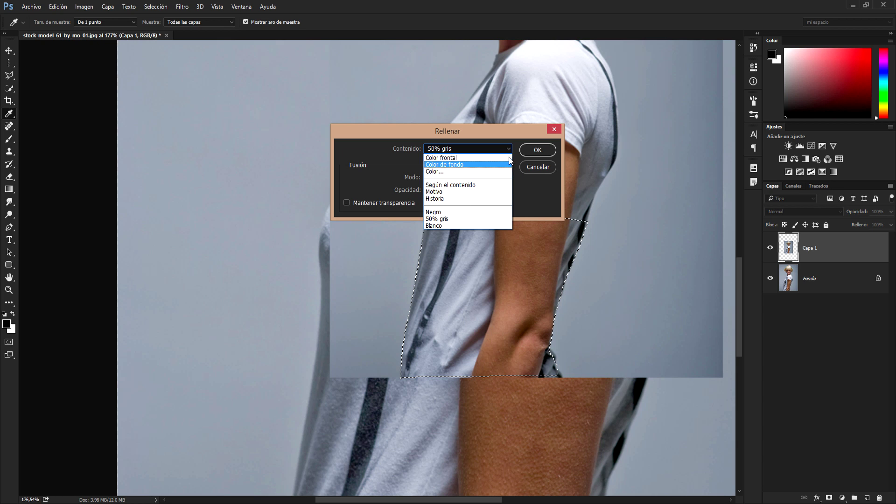
pyautogui.click(543, 168)
pyautogui.rightClick(481, 251)
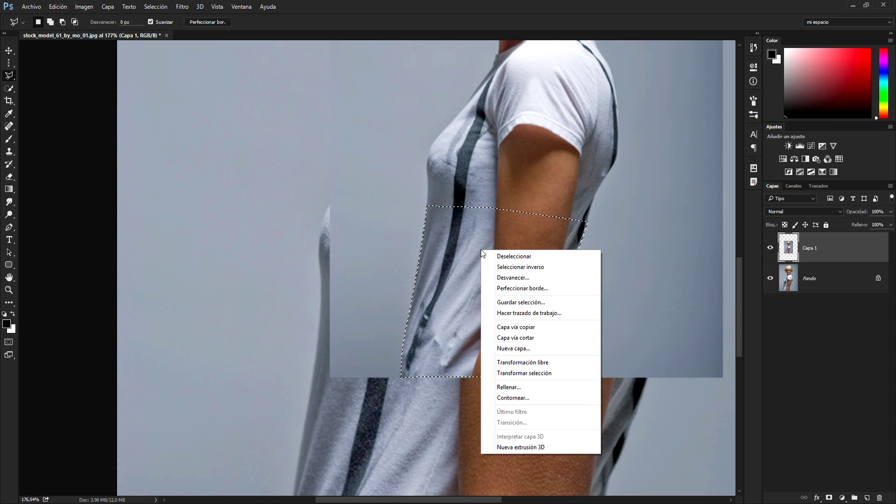
# Apply a 10 px black Contornear stroke around the arm selection, undo it, and deselect.
pyautogui.click(525, 398)
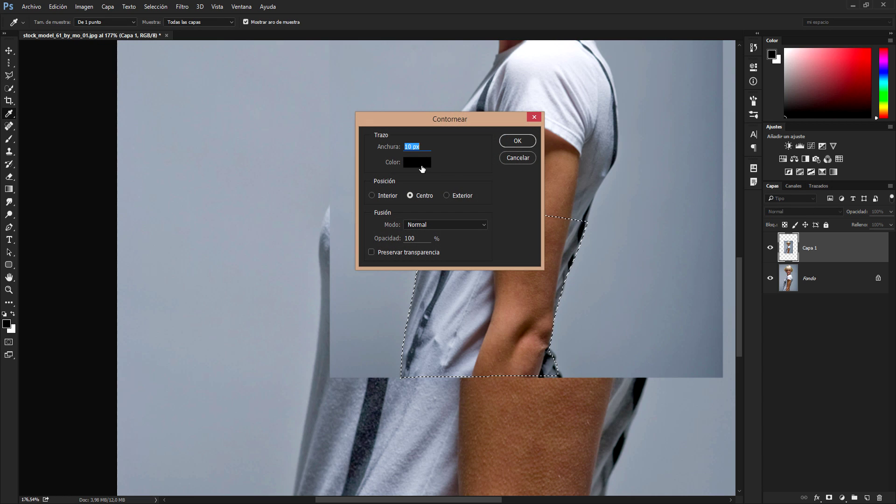
pyautogui.click(522, 143)
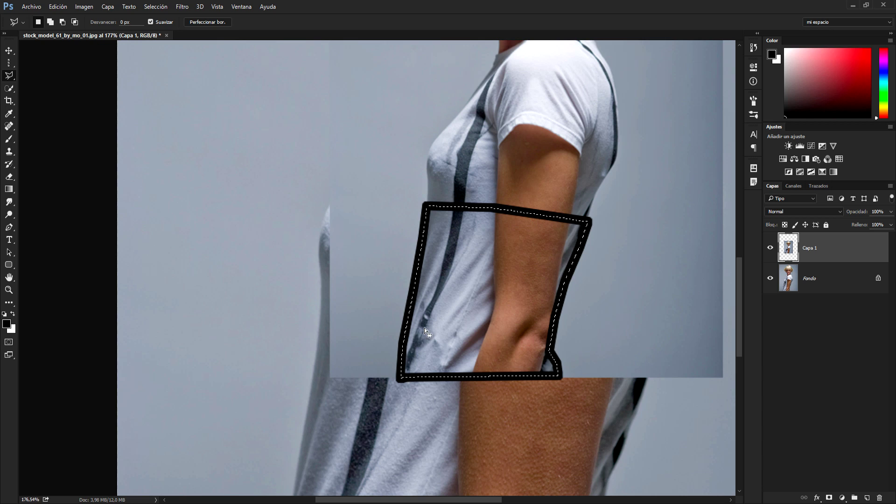
pyautogui.hotkey('ctrl', 'd')
pyautogui.hotkey('ctrl', 'alt', 'z')
pyautogui.hotkey('ctrl', 'alt', 'z')
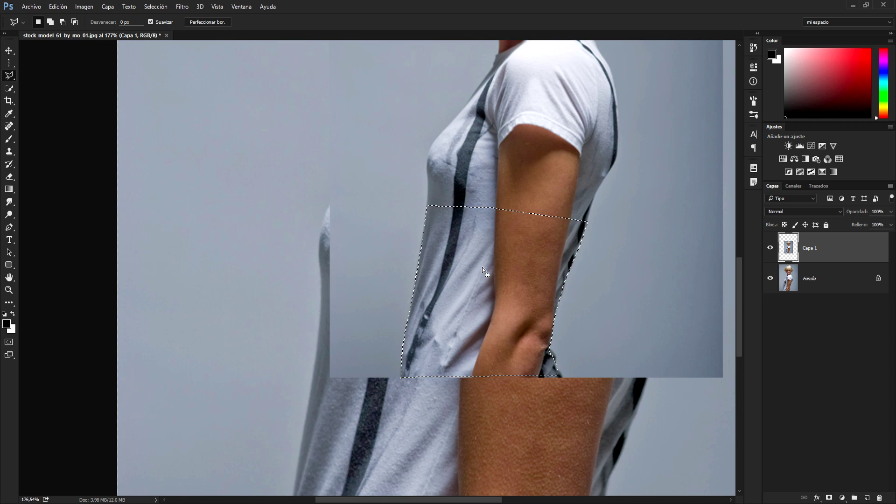
pyautogui.rightClick(483, 267)
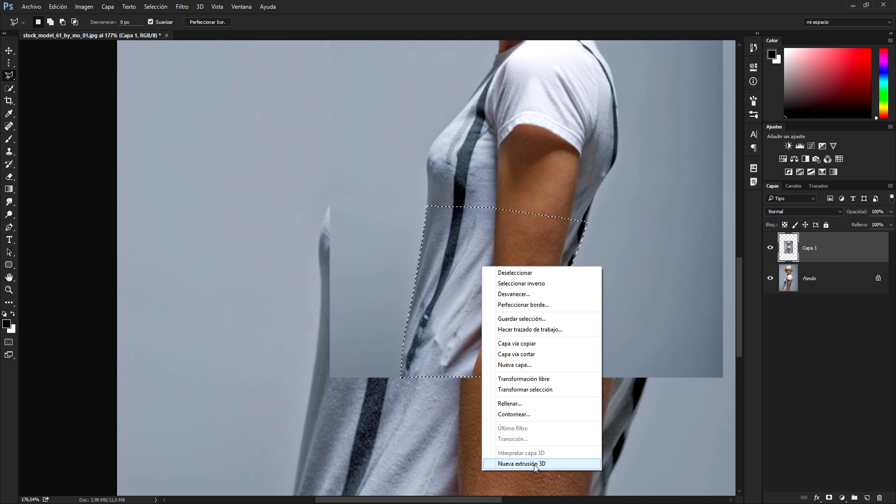
pyautogui.click(517, 223)
pyautogui.hotkey('ctrl', 'd')
pyautogui.rightClick(10, 76)
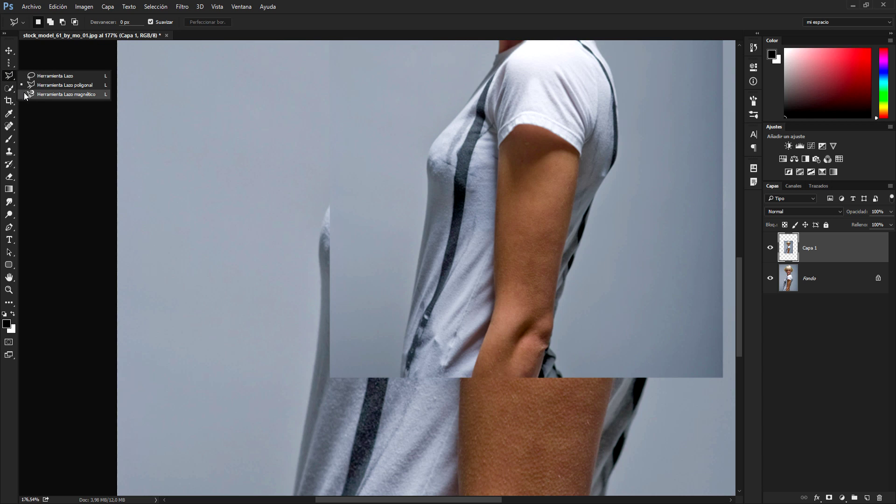
pyautogui.click(64, 93)
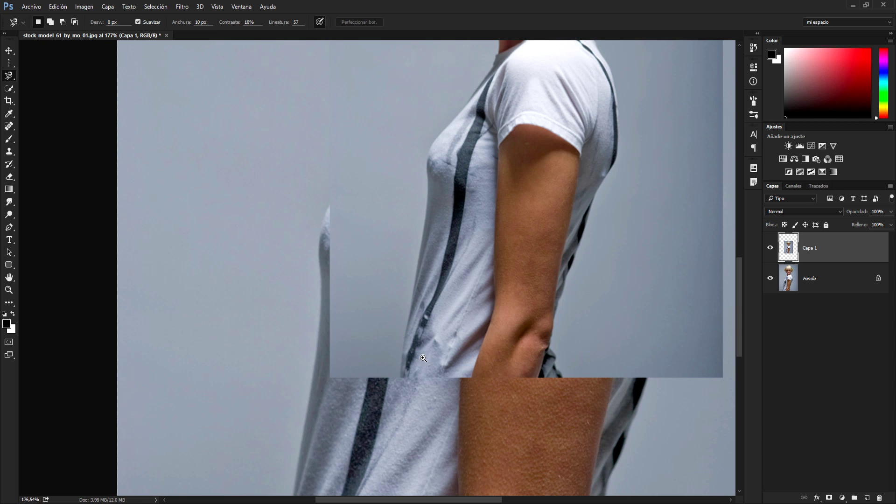
pyautogui.scroll(2, 444, 337)
pyautogui.scroll(2, 443, 346)
pyautogui.scroll(2, 443, 352)
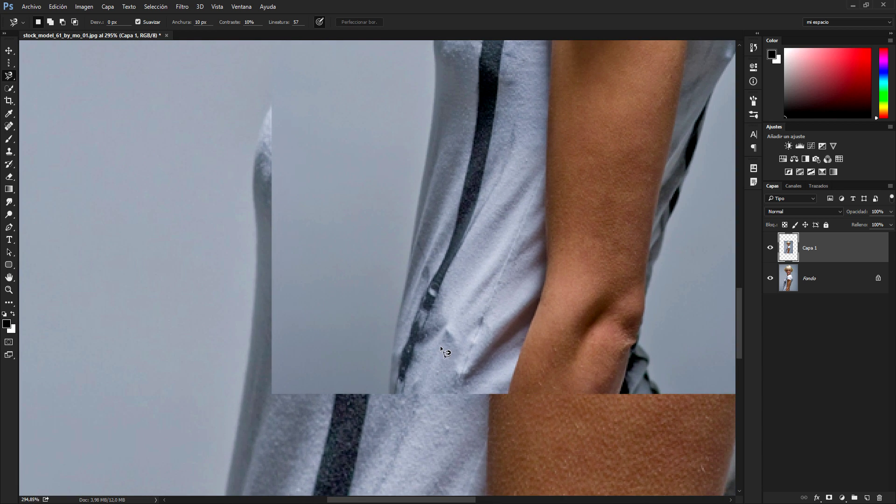
pyautogui.scroll(1, 425, 306)
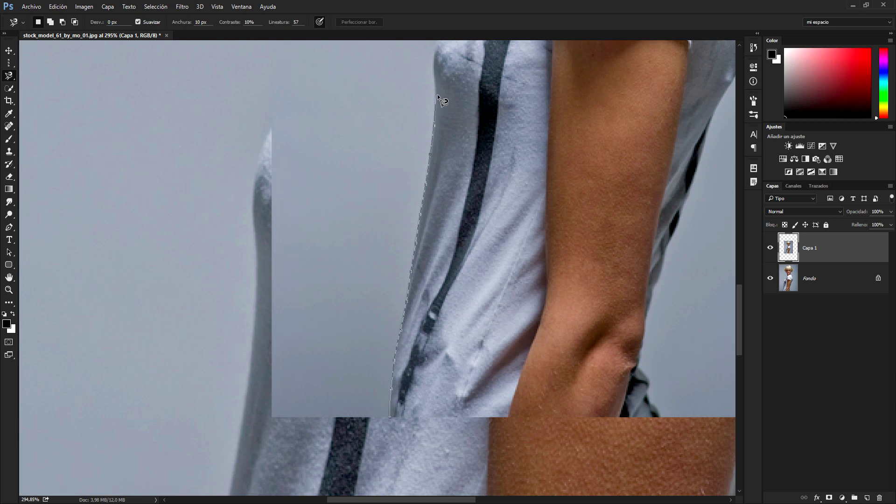
pyautogui.scroll(3, 445, 46)
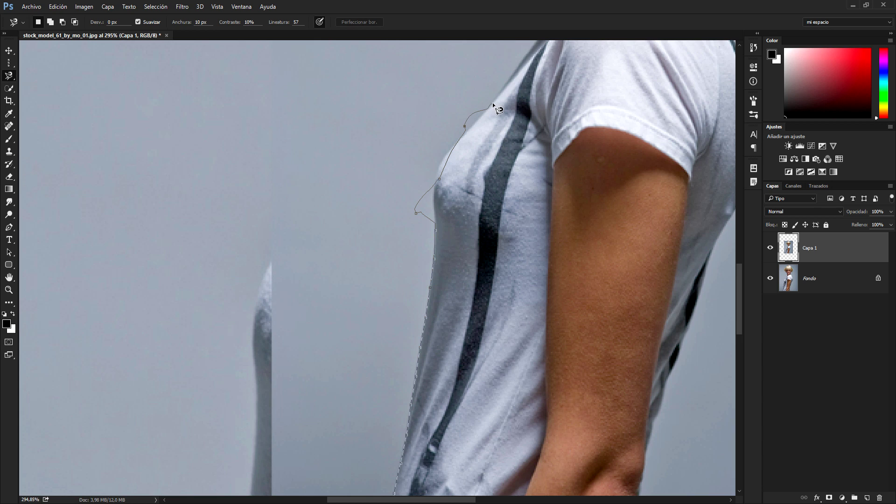
pyautogui.scroll(1, 542, 72)
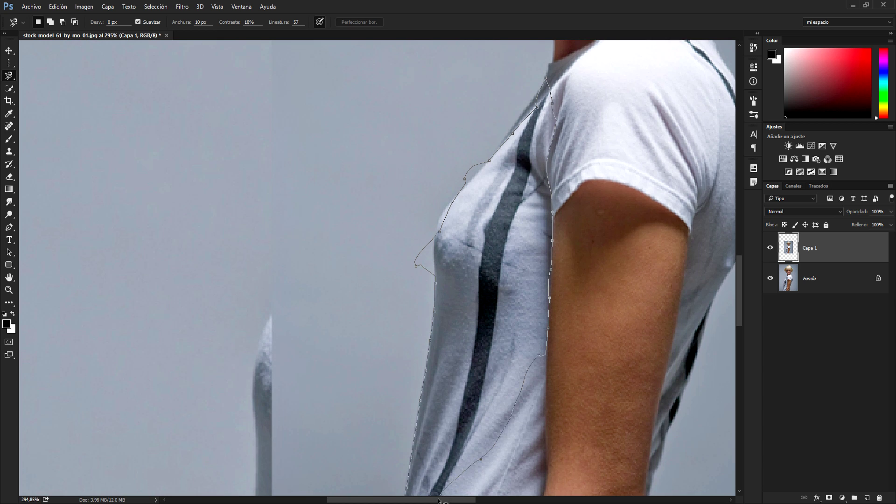
pyautogui.scroll(-3, 467, 473)
pyautogui.doubleClick(395, 482)
pyautogui.scroll(-1, 463, 459)
pyautogui.scroll(-2, 506, 359)
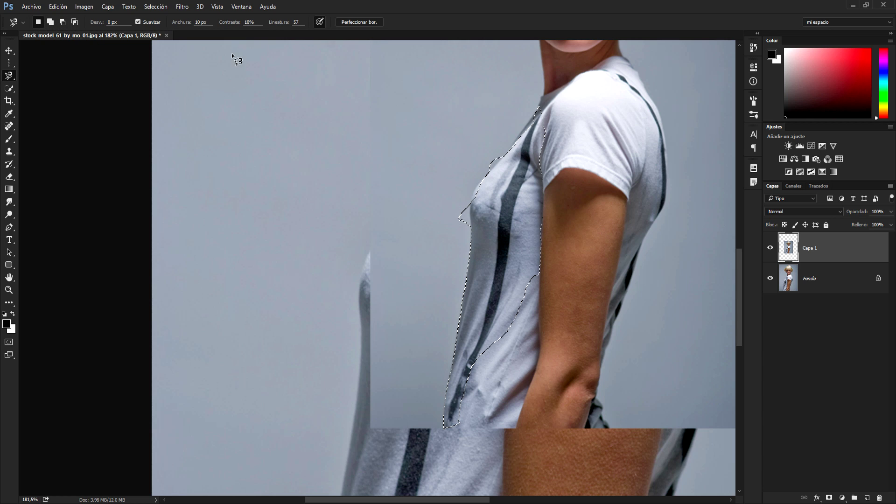
pyautogui.hotkey('ctrl', 'd')
pyautogui.rightClick(9, 80)
pyautogui.click(32, 77)
pyautogui.rightClick(14, 66)
pyautogui.click(28, 64)
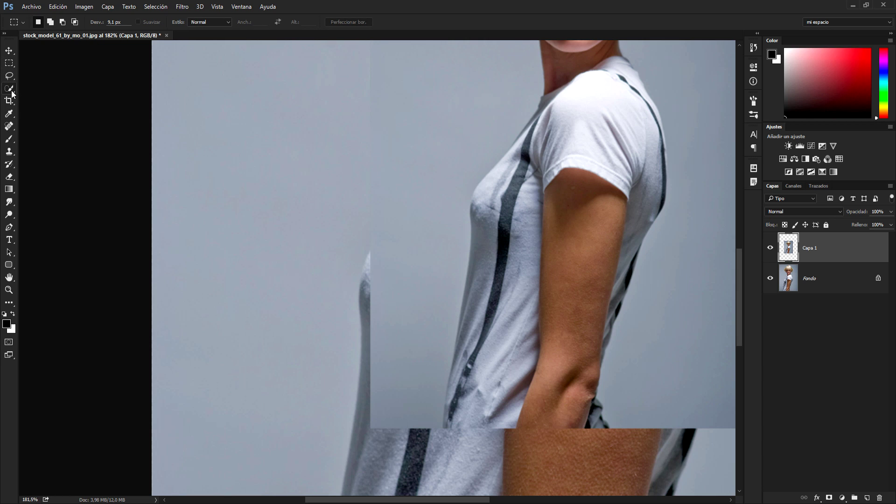
# Quick-select the model's shirt front, sleeve and arm by painting over them.
pyautogui.click(12, 94)
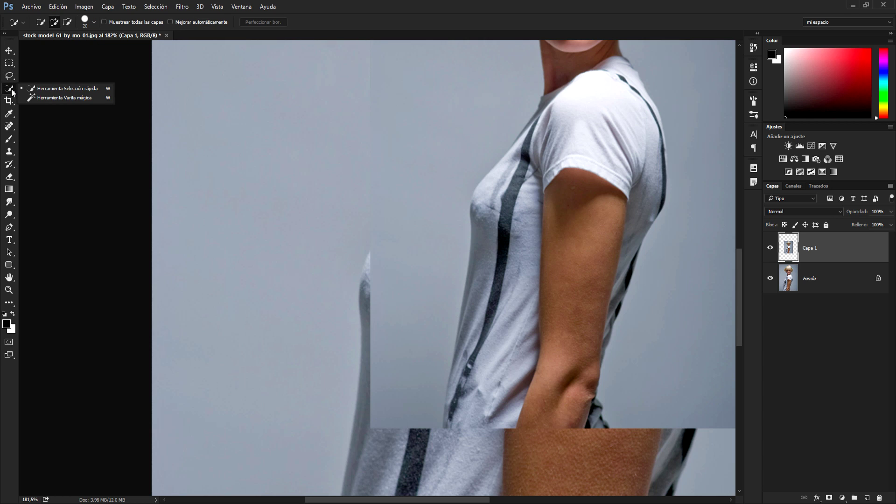
pyautogui.click(61, 87)
pyautogui.scroll(-3, 513, 280)
pyautogui.scroll(-2, 574, 294)
pyautogui.scroll(-2, 593, 280)
pyautogui.scroll(-2, 599, 273)
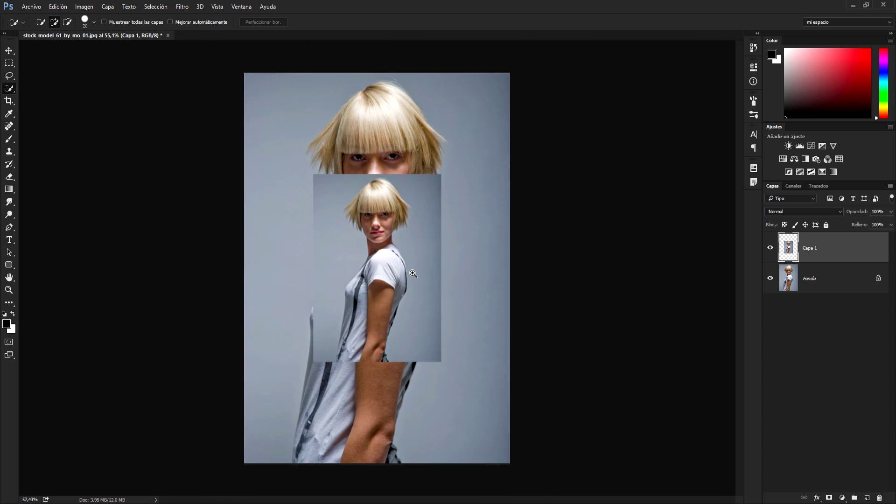
pyautogui.scroll(3, 412, 274)
pyautogui.scroll(2, 420, 271)
pyautogui.scroll(-2, 444, 264)
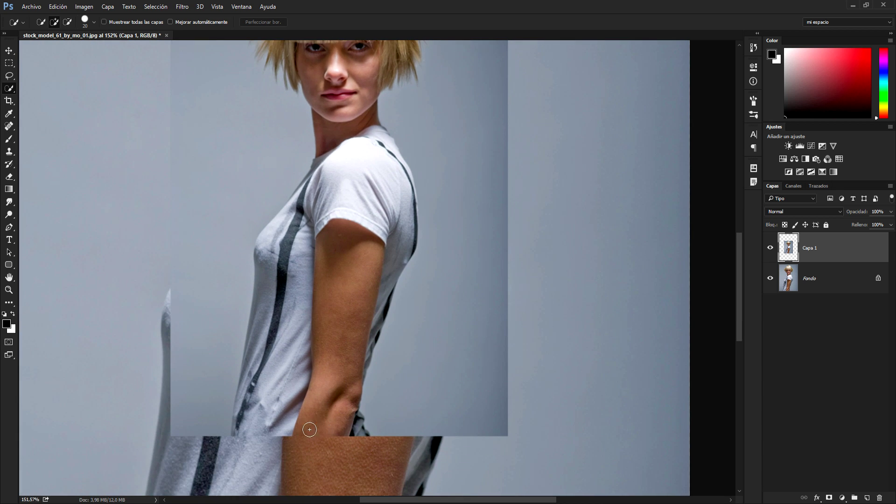
pyautogui.moveTo(282, 428); pyautogui.dragTo(275, 320)
pyautogui.moveTo(279, 269); pyautogui.dragTo(315, 414)
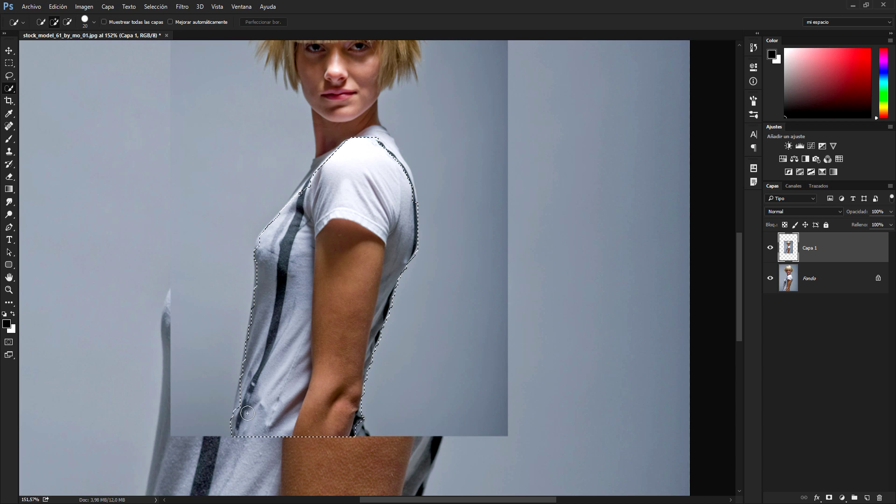
pyautogui.moveTo(243, 431)
pyautogui.mouseDown()
pyautogui.moveTo(349, 289)
pyautogui.moveTo(300, 184)
pyautogui.mouseUp()
# Subtract the background strip left of the hair and adjust the selection's left edge.
pyautogui.scroll(3, 351, 288)
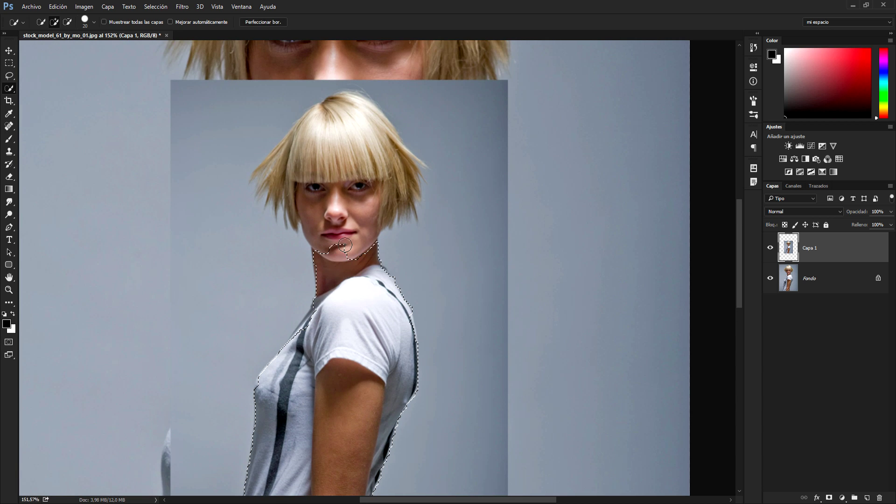
pyautogui.moveTo(253, 154)
pyautogui.mouseDown()
pyautogui.moveTo(202, 260)
pyautogui.moveTo(210, 458)
pyautogui.mouseUp()
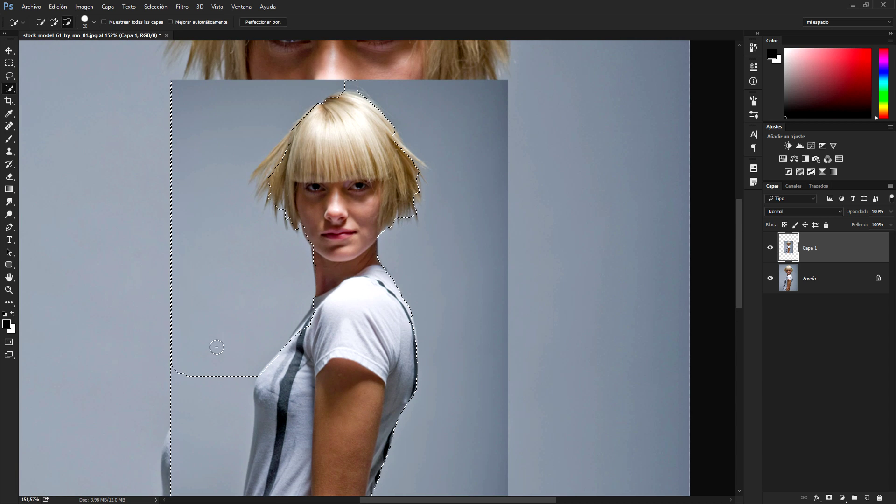
pyautogui.click(50, 22)
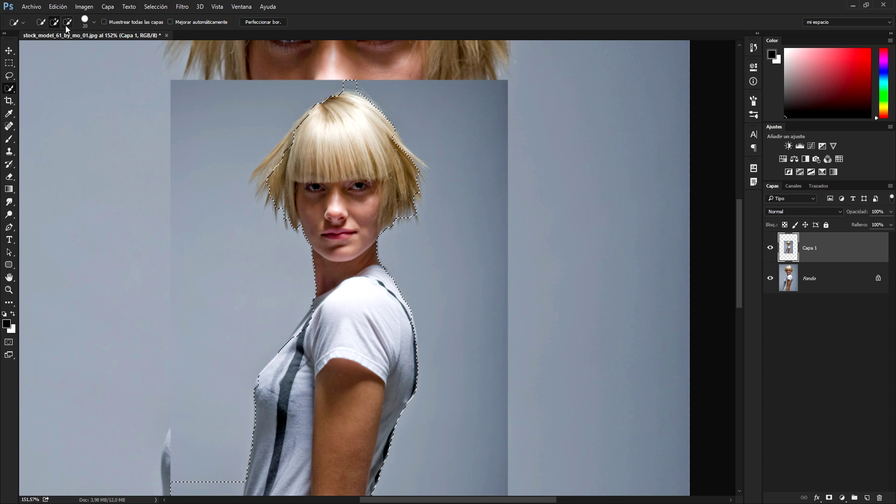
pyautogui.scroll(-3, 234, 200)
pyautogui.scroll(-1, 232, 210)
pyautogui.scroll(-1, 232, 211)
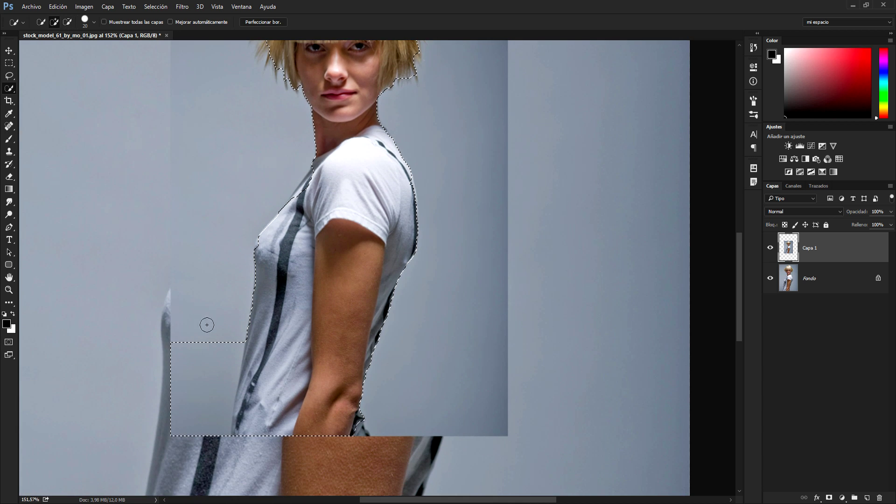
pyautogui.moveTo(200, 346)
pyautogui.mouseDown()
pyautogui.moveTo(200, 271)
pyautogui.moveTo(199, 434)
pyautogui.moveTo(234, 286)
pyautogui.mouseUp()
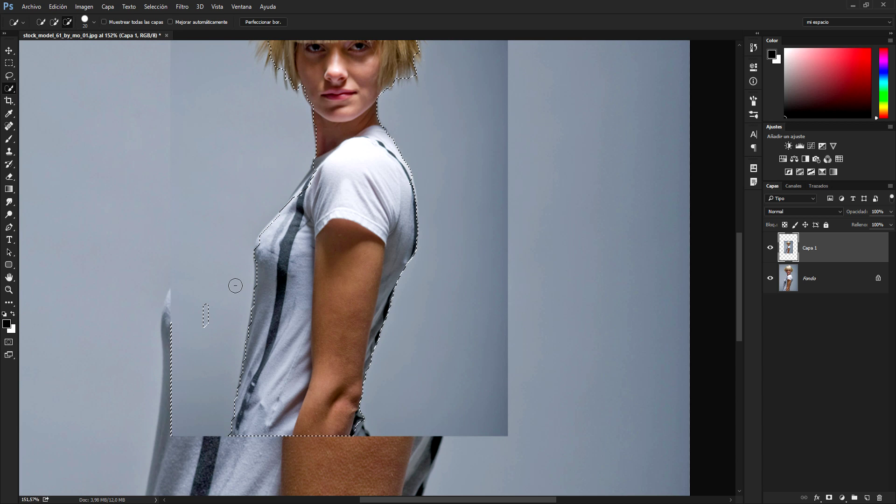
pyautogui.click(183, 312)
pyautogui.click(54, 22)
pyautogui.scroll(4, 391, 266)
pyautogui.scroll(1, 390, 266)
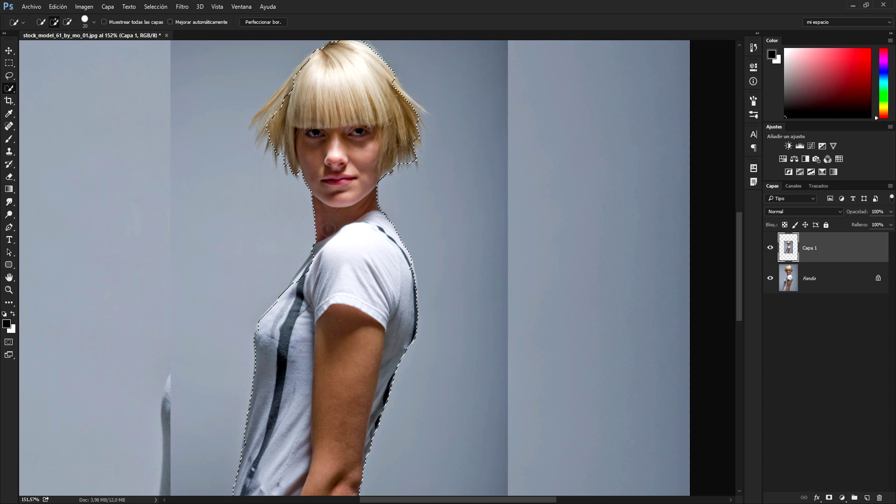
# Copy the figure into Capa 2, hide Capa 1 to preview it, then delete Capa 2.
pyautogui.hotkey('ctrl', 'd')
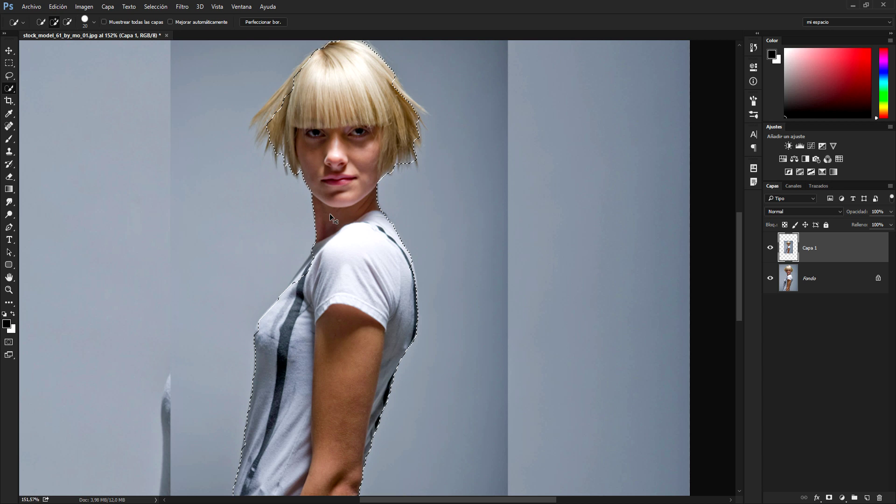
pyautogui.hotkey('ctrl', 'shift', 'alt', 'n')
pyautogui.hotkey('ctrl', 'shift', 'alt', 'e')
pyautogui.click(770, 278)
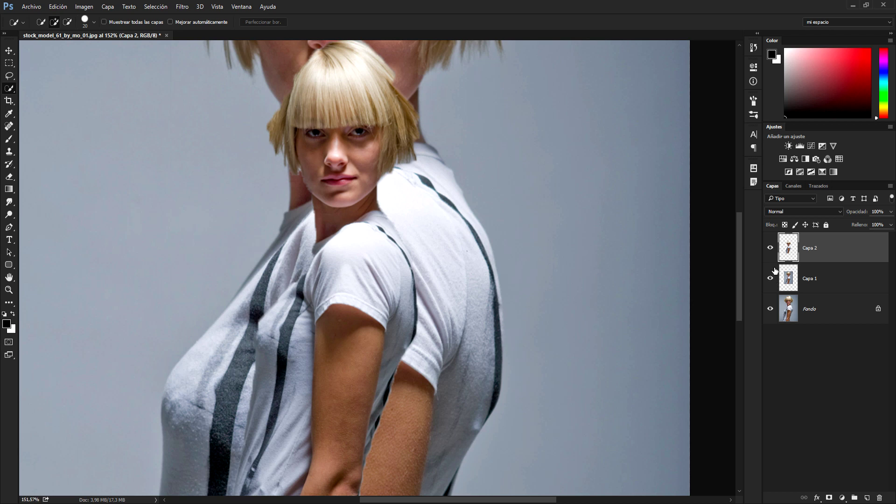
pyautogui.keyDown('ctrl'); pyautogui.click(788, 247); pyautogui.keyUp('ctrl')
pyautogui.moveTo(788, 248); pyautogui.dragTo(879, 497)
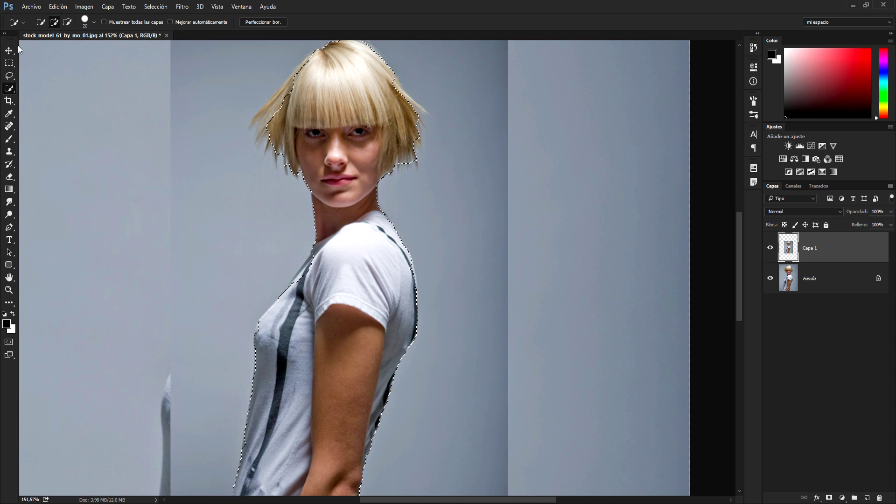
pyautogui.rightClick(10, 88)
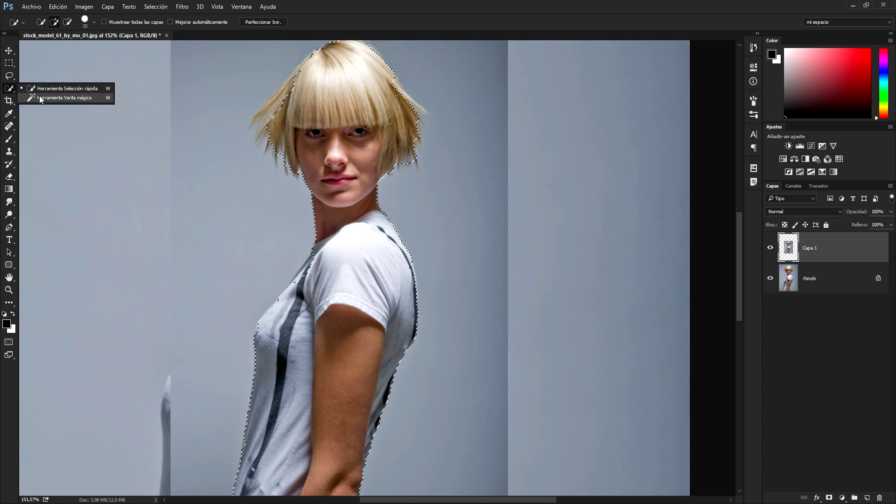
# Select Capa 1's grey background in one Magic Wand click at tolerance 50, then deselect.
pyautogui.hotkey('ctrl', 'd')
pyautogui.rightClick(9, 88)
pyautogui.click(42, 97)
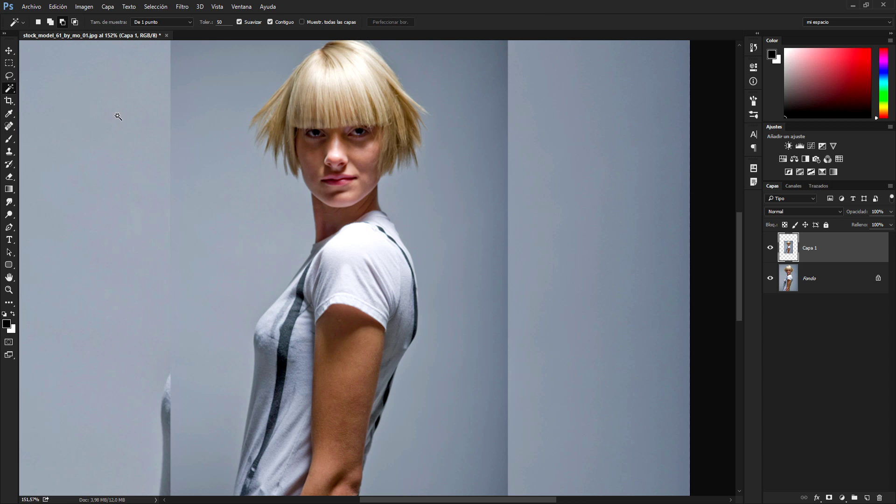
pyautogui.scroll(1, 326, 267)
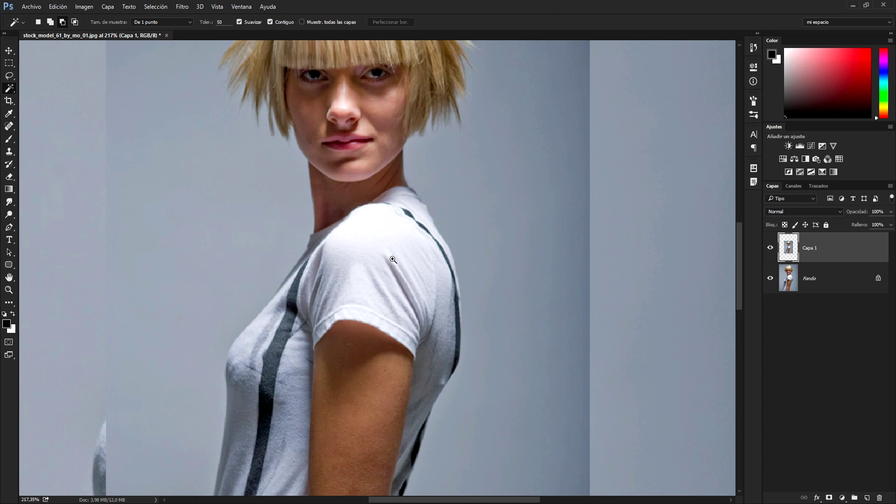
pyautogui.scroll(1, 364, 264)
pyautogui.scroll(-3, 398, 266)
pyautogui.scroll(1, 278, 181)
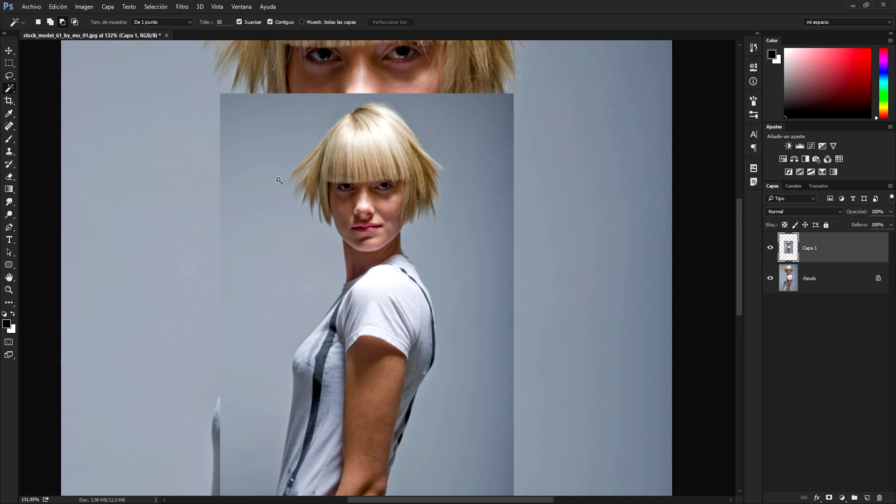
pyautogui.scroll(2, 316, 268)
pyautogui.scroll(1, 337, 267)
pyautogui.click(322, 278)
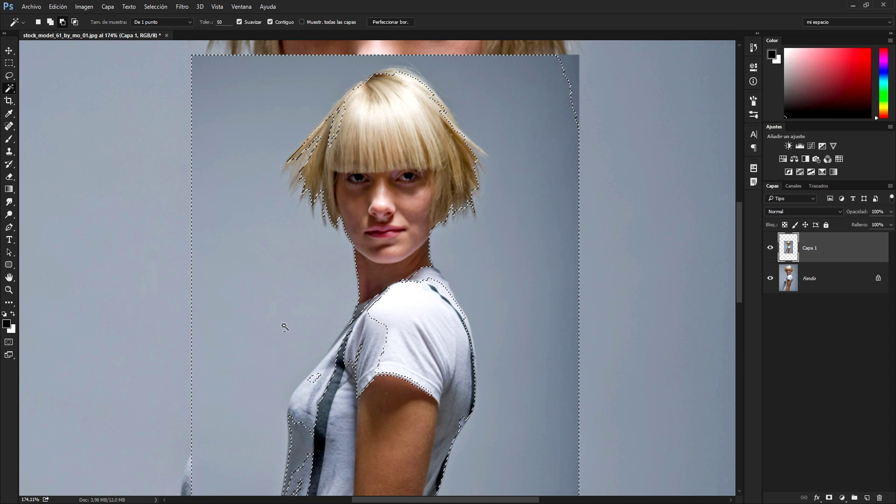
pyautogui.scroll(-3, 263, 351)
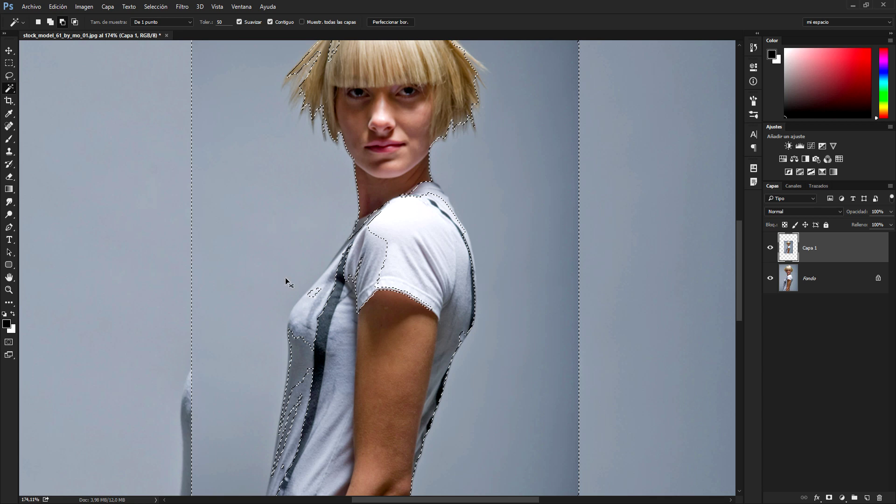
pyautogui.hotkey('ctrl', 'd')
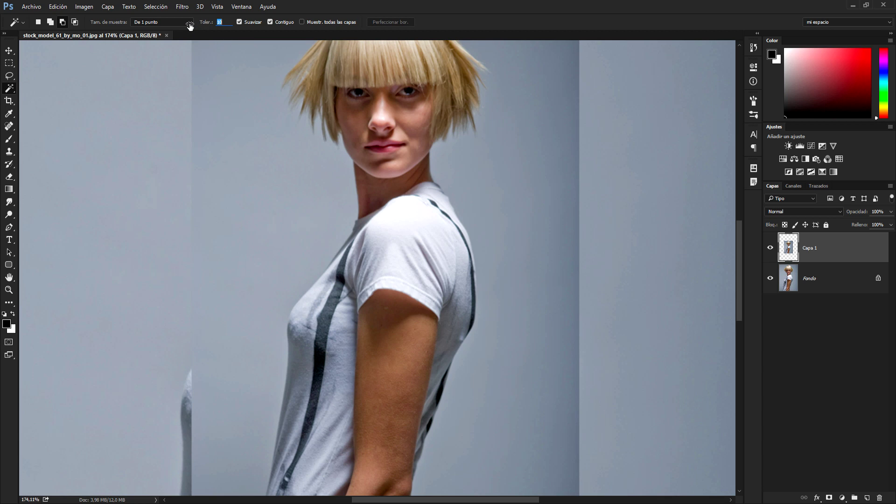
# At tolerance 9, select the background left of the model, adding areas above the hair and right of the figure.
pyautogui.click(263, 130)
pyautogui.scroll(1, 271, 140)
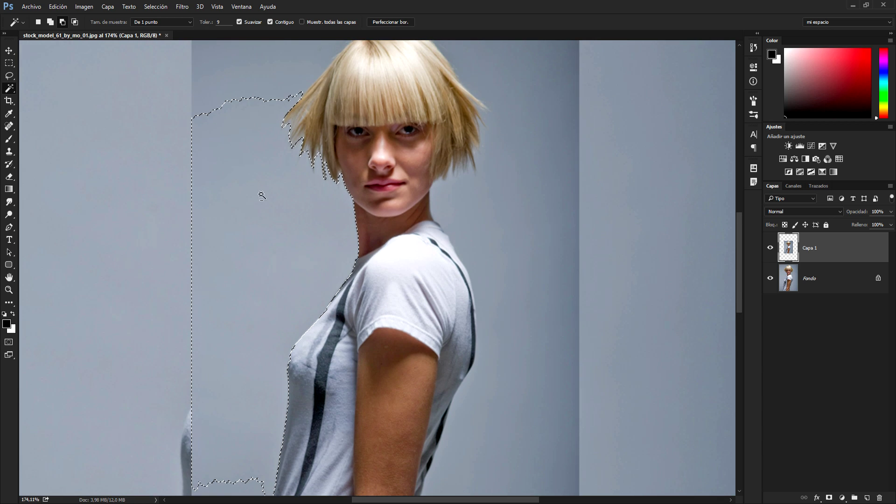
pyautogui.scroll(1, 275, 100)
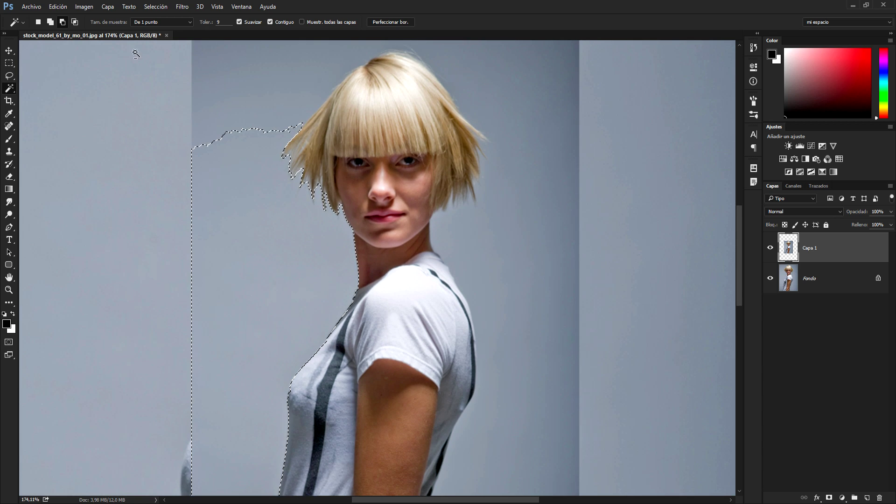
pyautogui.press('alt')
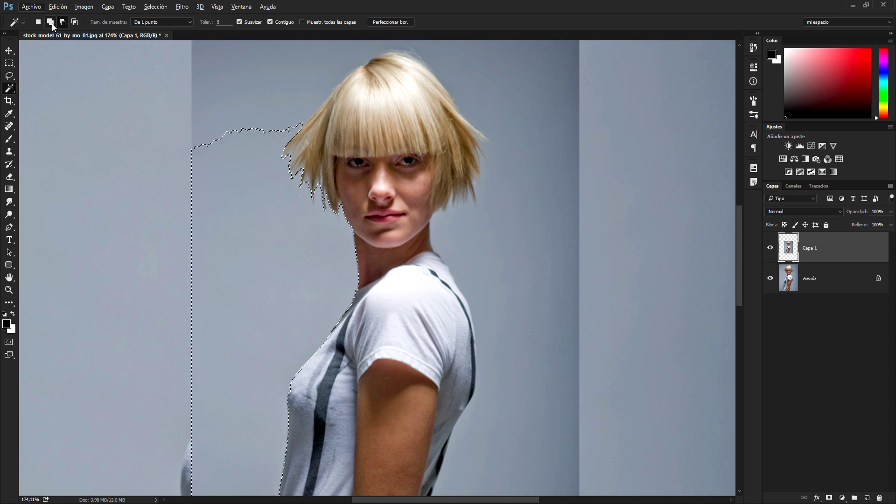
pyautogui.click(49, 22)
pyautogui.click(49, 22)
pyautogui.click(279, 117)
pyautogui.click(370, 57)
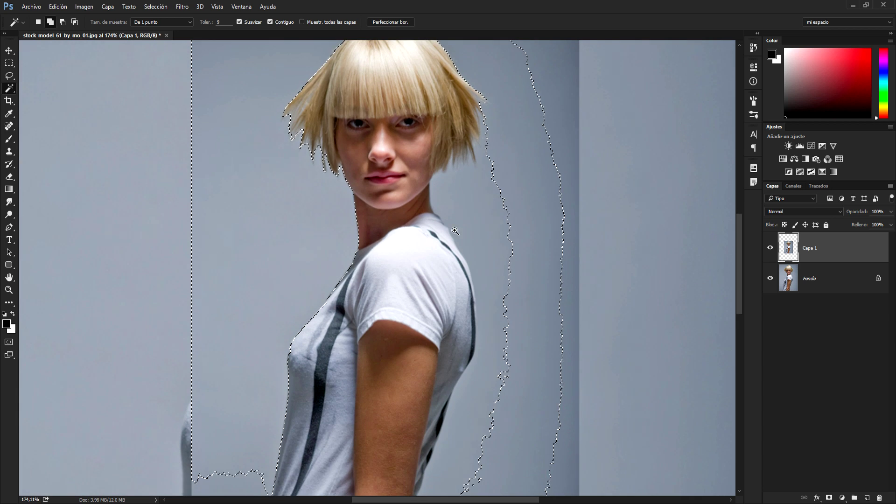
# Add the lower-left background patch to the selection, then clear the selection.
pyautogui.scroll(-3, 459, 165)
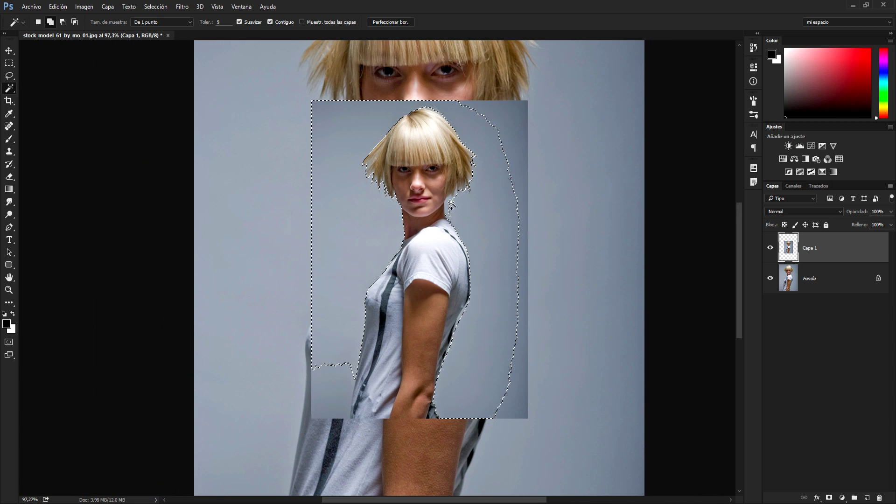
pyautogui.scroll(2, 440, 224)
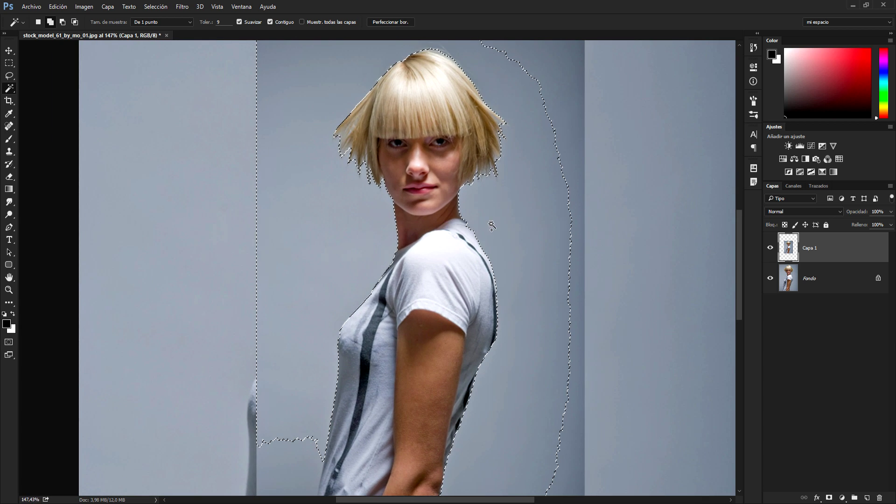
pyautogui.scroll(1, 441, 225)
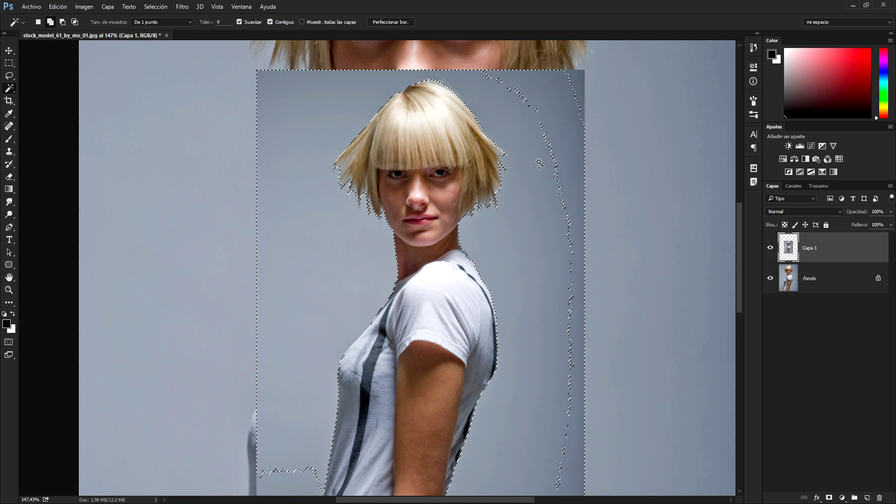
pyautogui.scroll(-3, 292, 356)
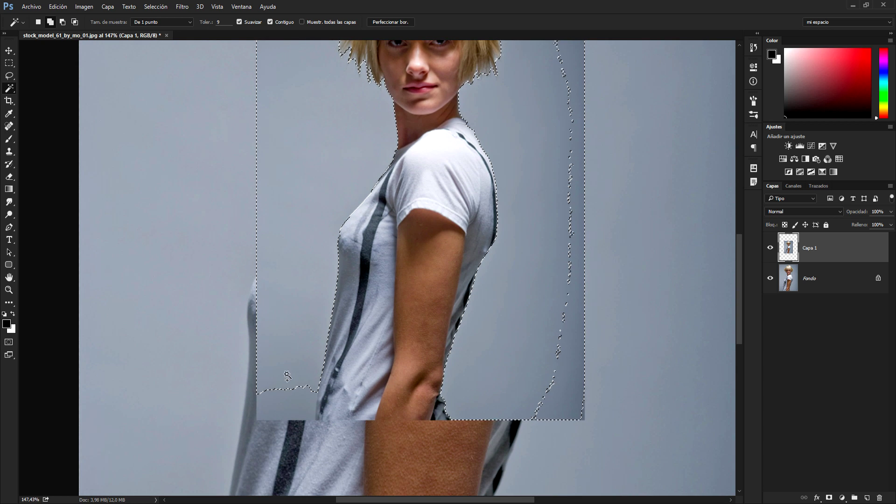
pyautogui.click(286, 409)
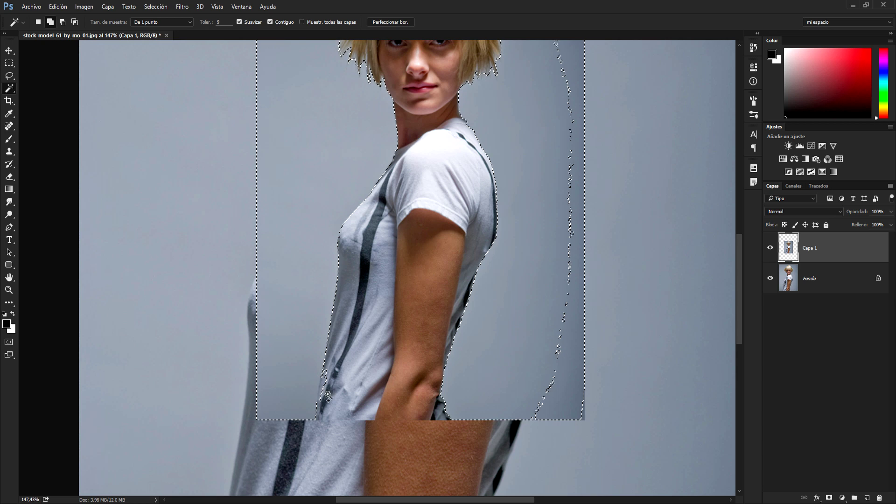
pyautogui.scroll(2, 312, 326)
pyautogui.scroll(2, 311, 298)
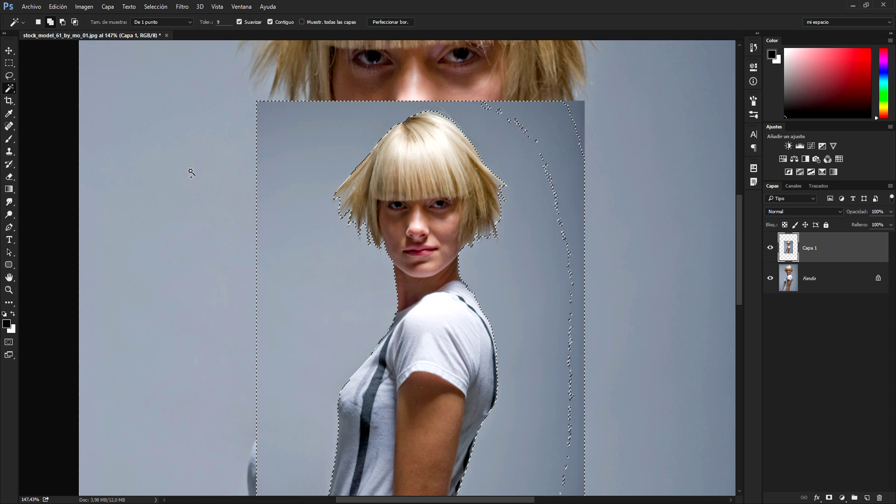
pyautogui.scroll(-1, 140, 150)
pyautogui.scroll(2, 280, 233)
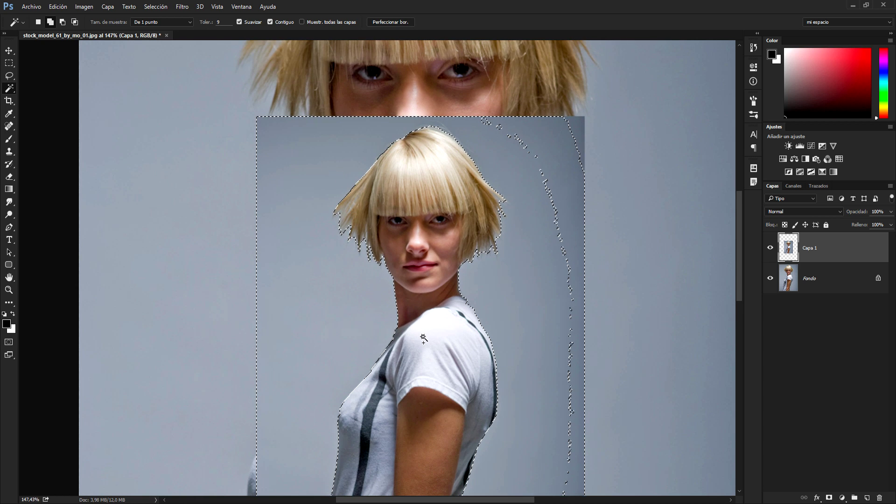
pyautogui.hotkey('ctrl', 'd')
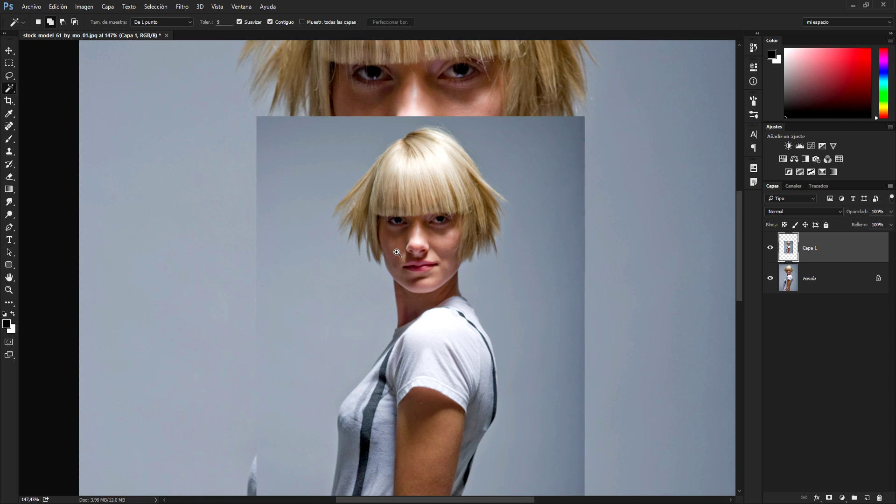
# Type 'ASD' as a new text layer left of the model and set it in Calisto MT Bold.
pyautogui.moveTo(397, 253); pyautogui.dragTo(339, 187)
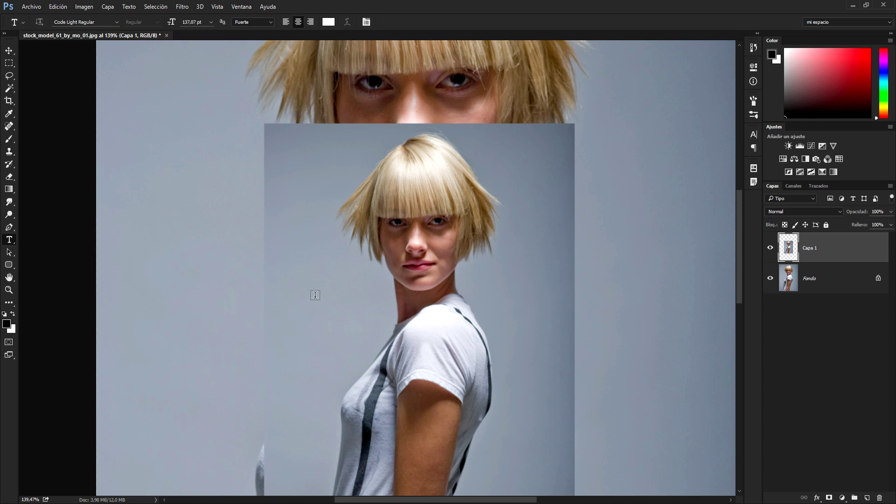
pyautogui.click(291, 341)
pyautogui.write('ASD')
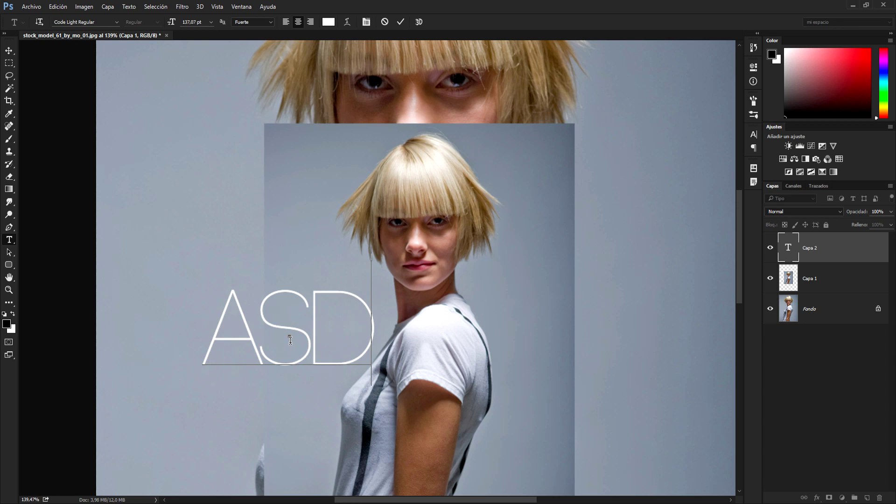
pyautogui.hotkey('ctrl', 'a')
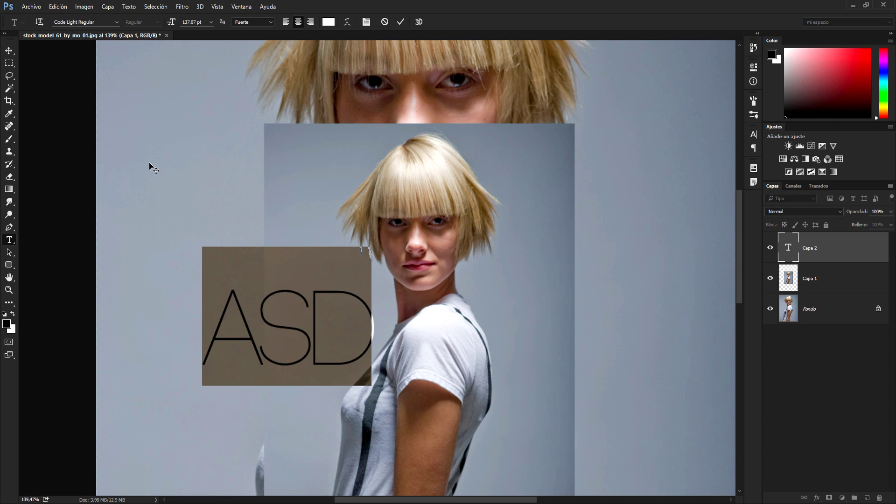
pyautogui.click(102, 26)
pyautogui.click(117, 23)
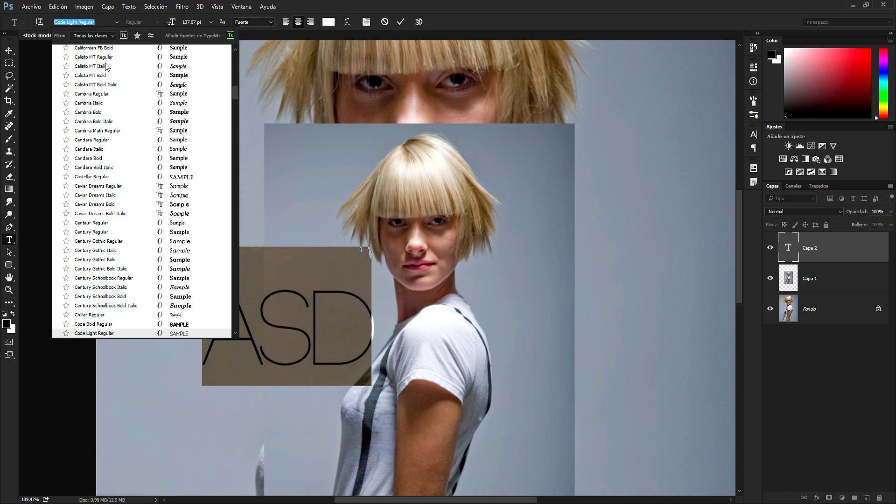
pyautogui.click(172, 77)
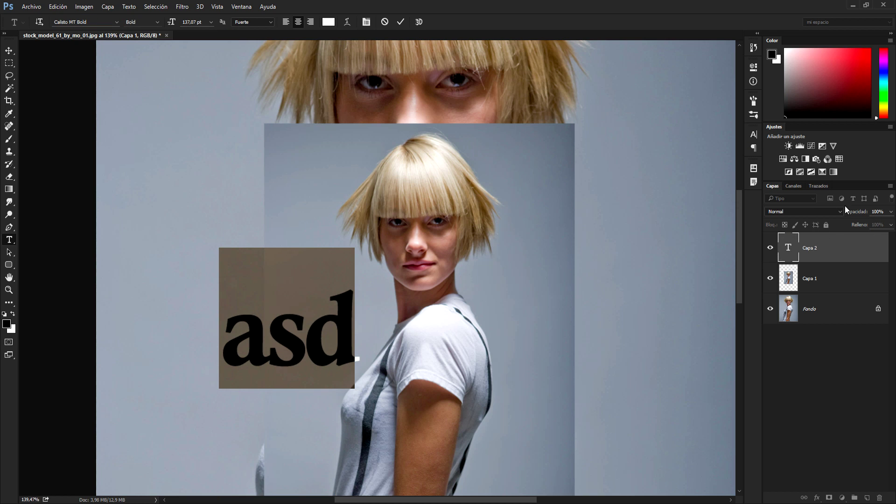
pyautogui.click(400, 24)
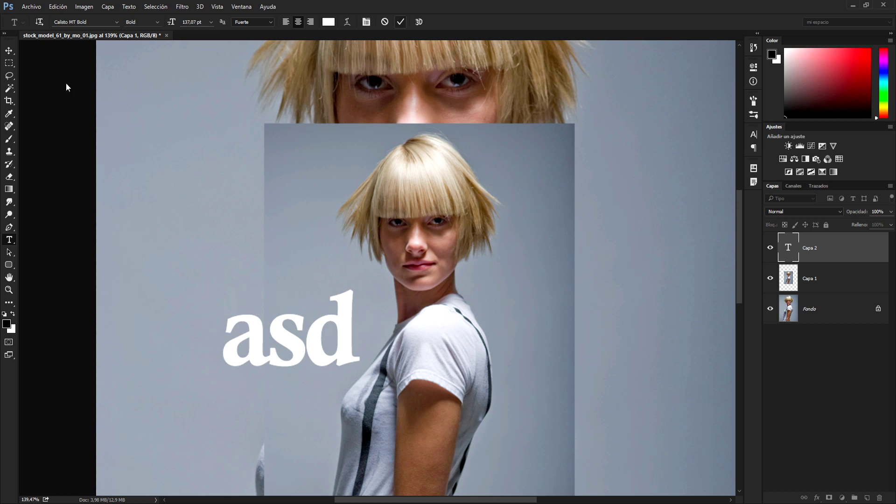
# Magic-wand select the 'asd' letters, then deselect and delete the asd text layer.
pyautogui.click(8, 89)
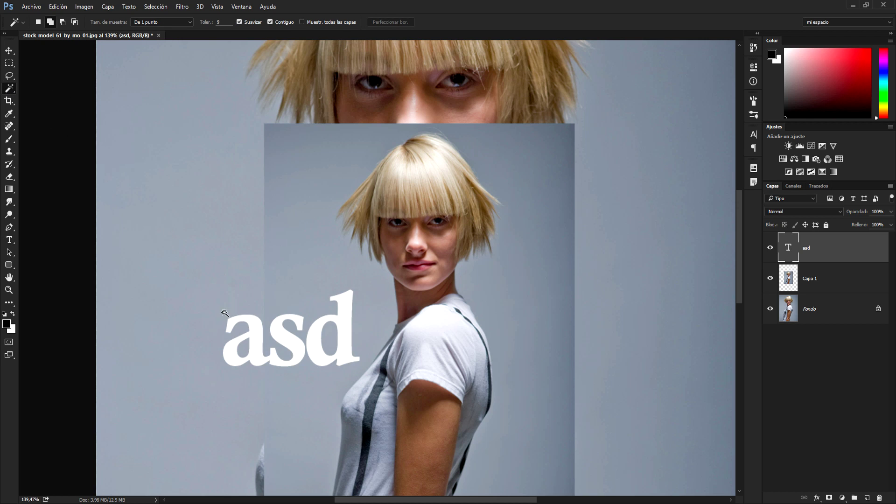
pyautogui.click(256, 338)
pyautogui.scroll(5, 287, 372)
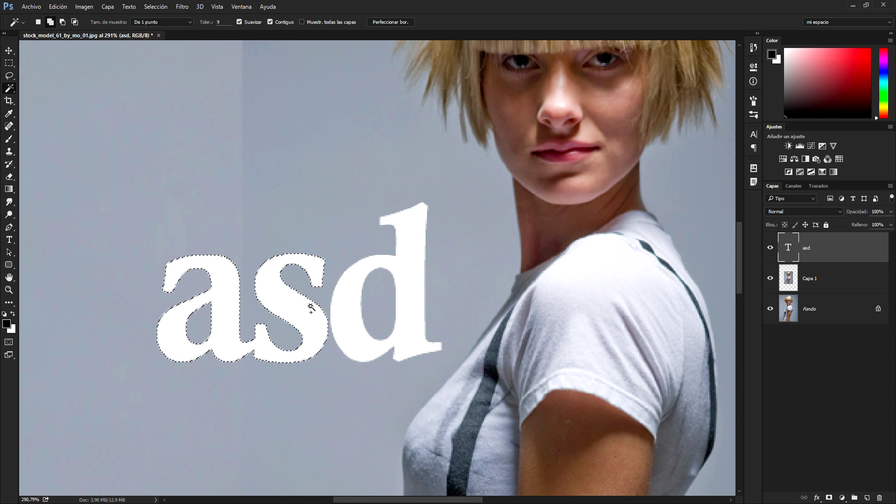
pyautogui.click(352, 333)
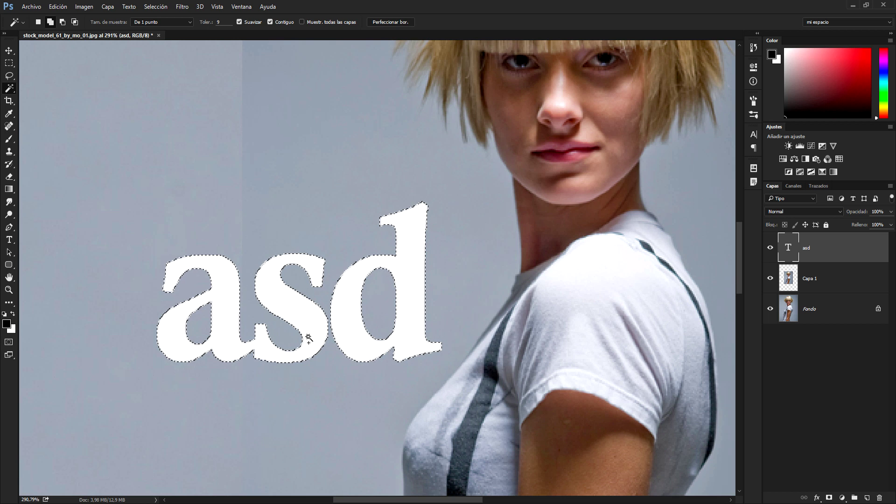
pyautogui.moveTo(243, 321)
pyautogui.mouseDown()
pyautogui.moveTo(363, 325)
pyautogui.moveTo(325, 327)
pyautogui.mouseUp()
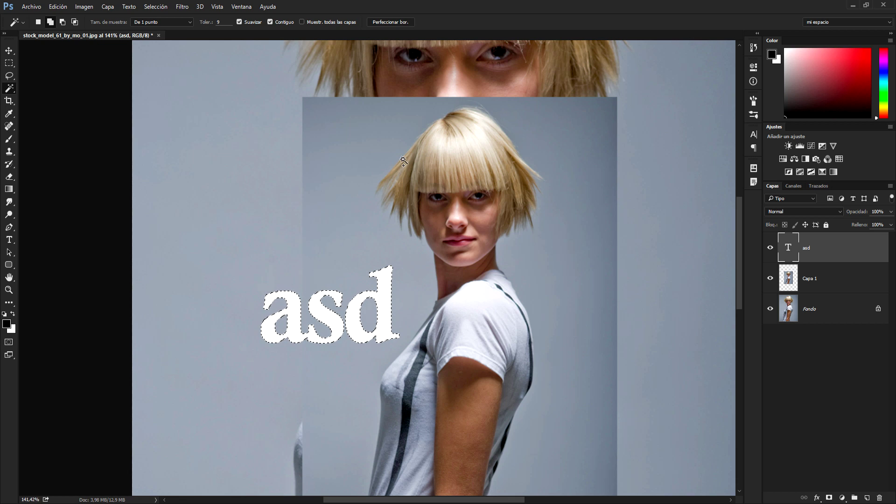
pyautogui.hotkey('ctrl', 'd')
pyautogui.press('Delete')
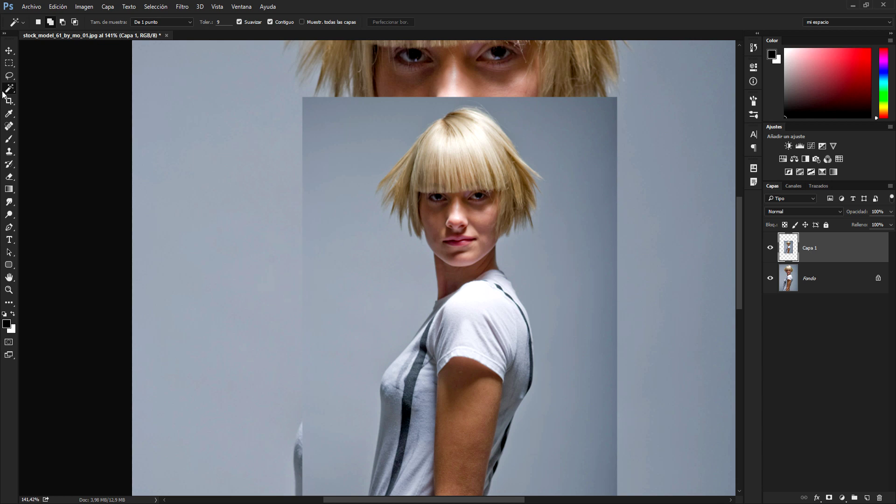
pyautogui.click(11, 102)
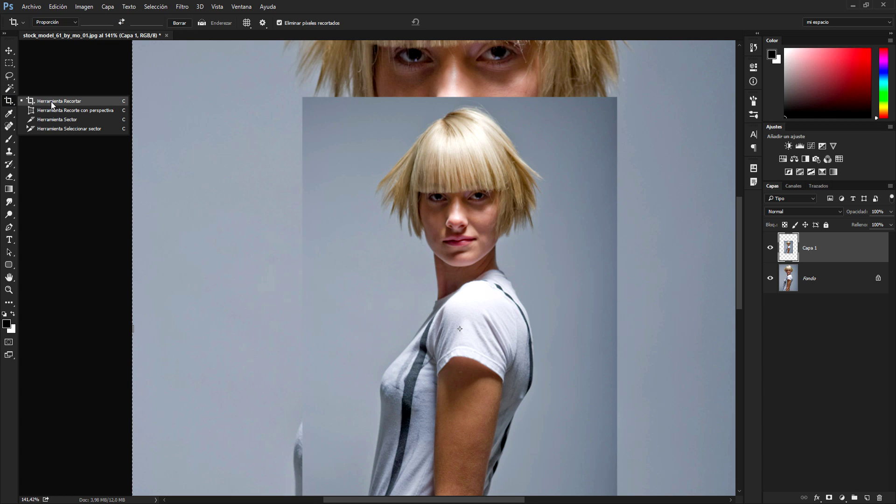
pyautogui.click(53, 105)
pyautogui.moveTo(373, 267); pyautogui.dragTo(148, 186)
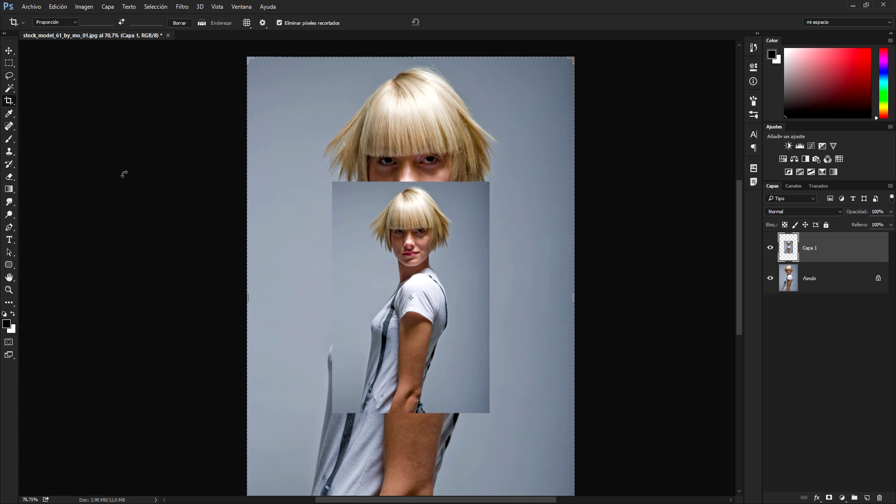
pyautogui.moveTo(433, 245); pyautogui.dragTo(410, 236)
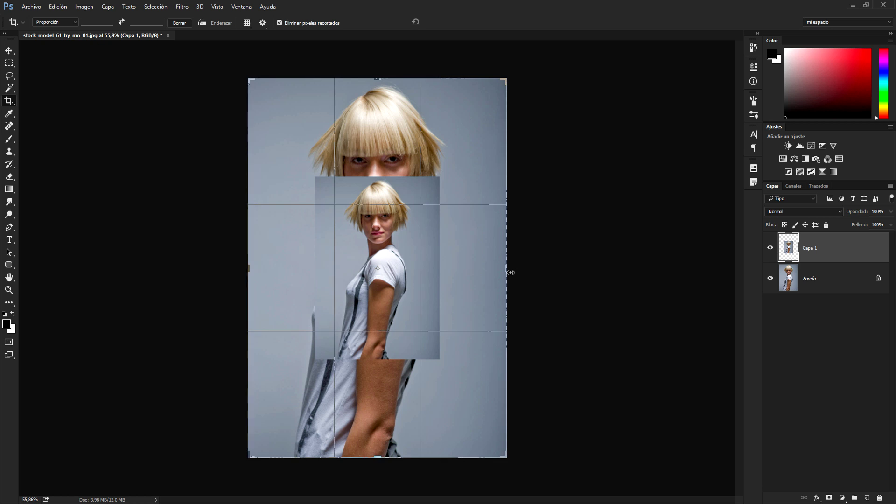
pyautogui.moveTo(511, 272); pyautogui.dragTo(568, 268)
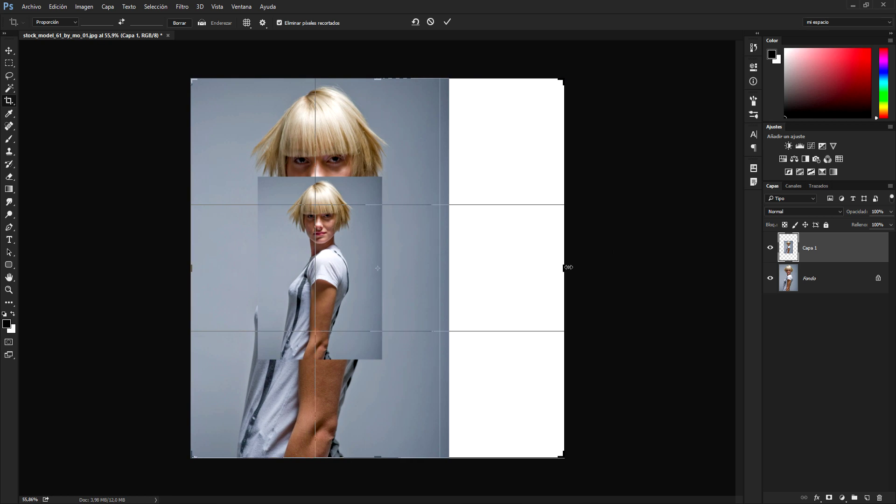
pyautogui.press('Return')
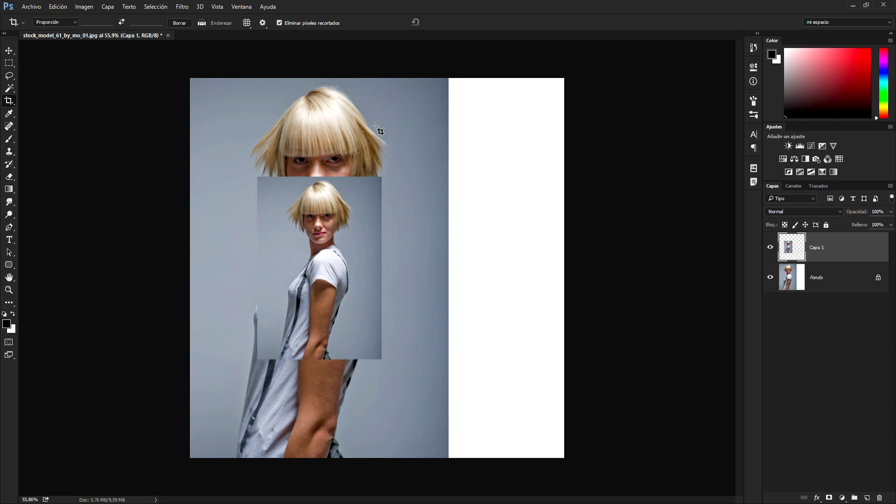
pyautogui.click(357, 207)
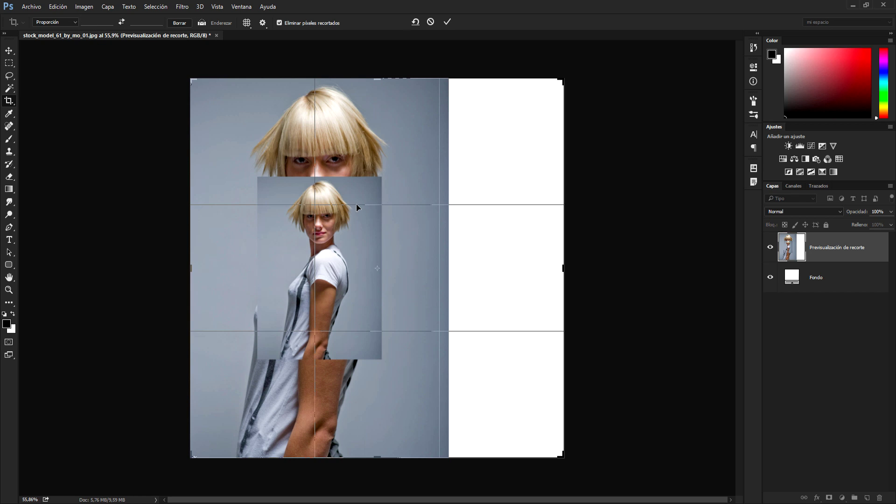
pyautogui.click(121, 22)
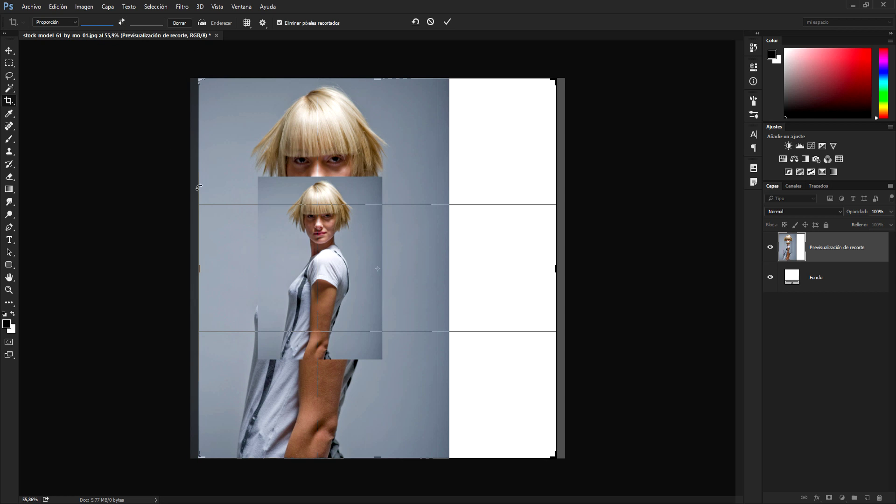
pyautogui.moveTo(205, 269); pyautogui.dragTo(200, 273)
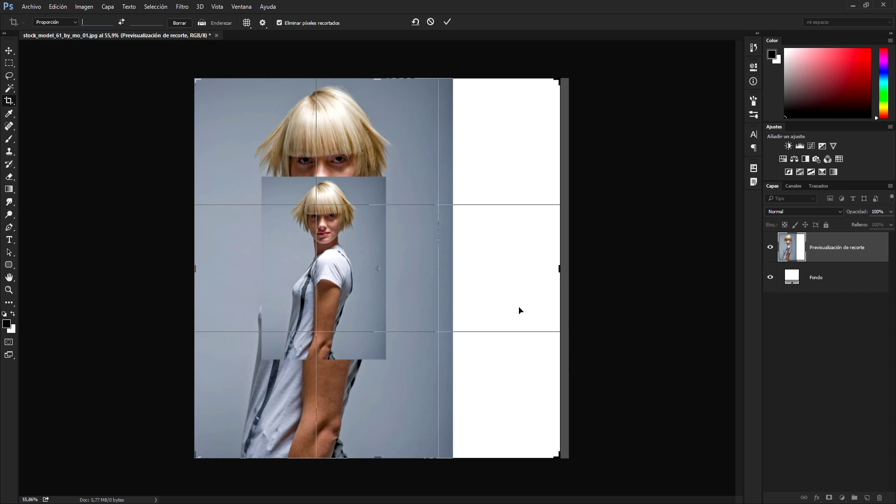
pyautogui.moveTo(571, 275); pyautogui.dragTo(578, 276)
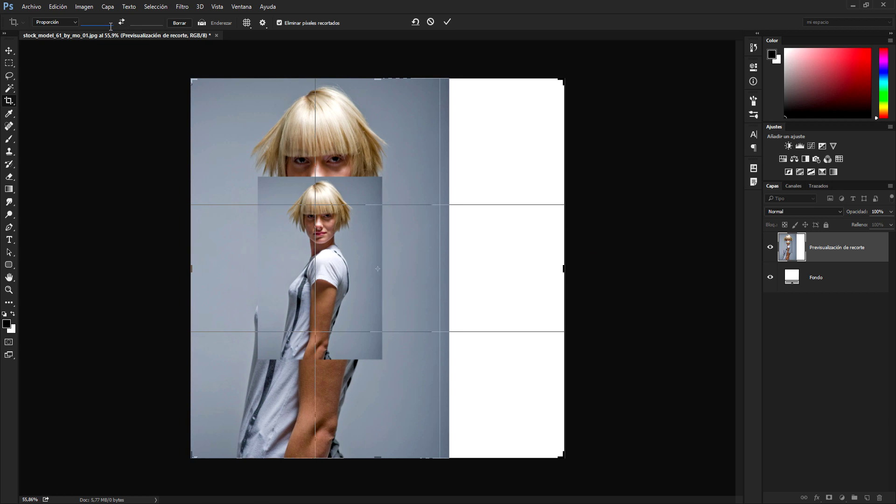
pyautogui.press('Return')
pyautogui.write('1280')
pyautogui.press('Tab')
pyautogui.write('72')
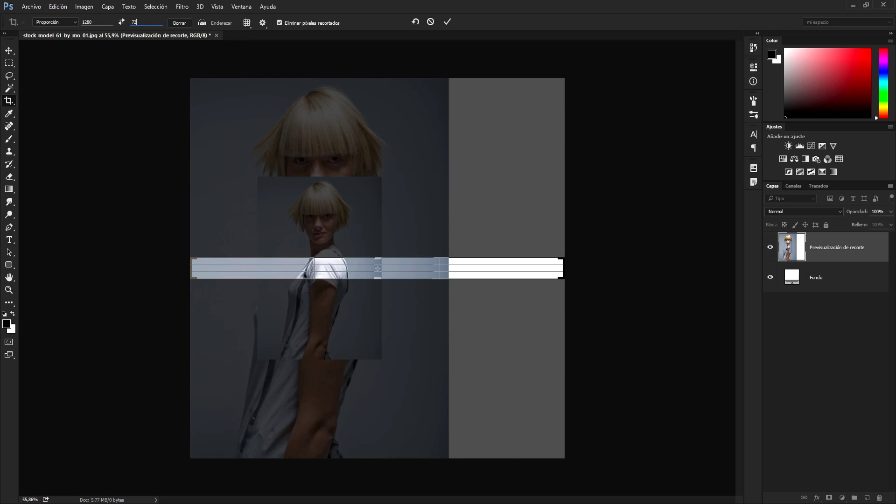
pyautogui.write('0')
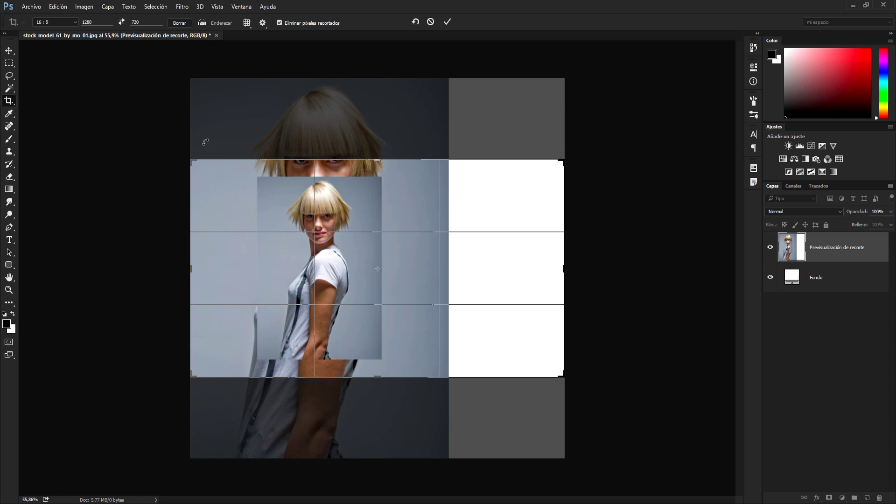
pyautogui.click(445, 23)
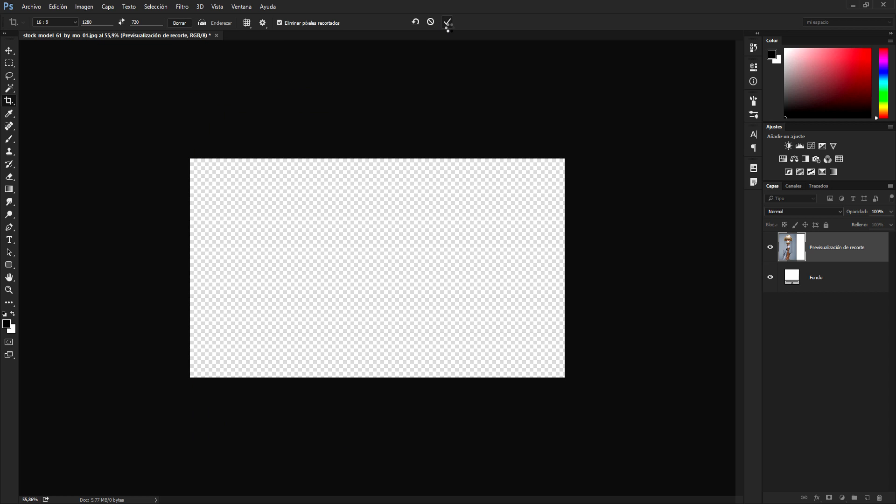
pyautogui.hotkey('ctrl', 'z')
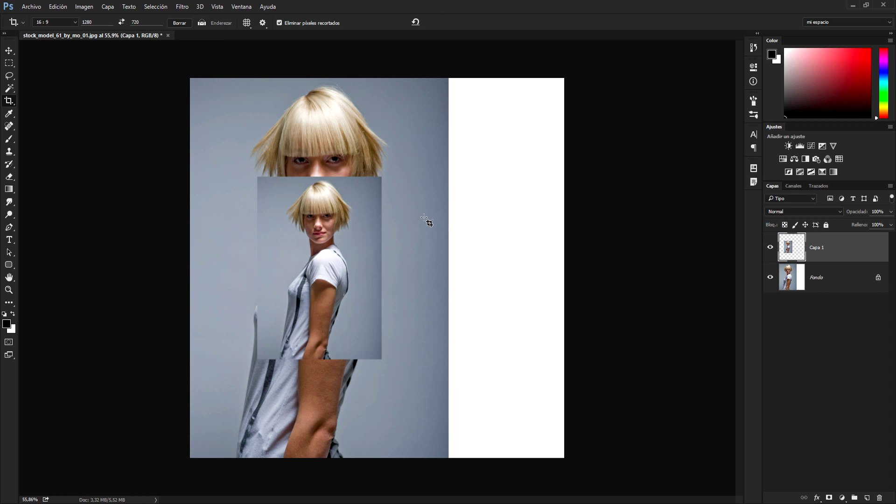
pyautogui.hotkey('ctrl', 'z')
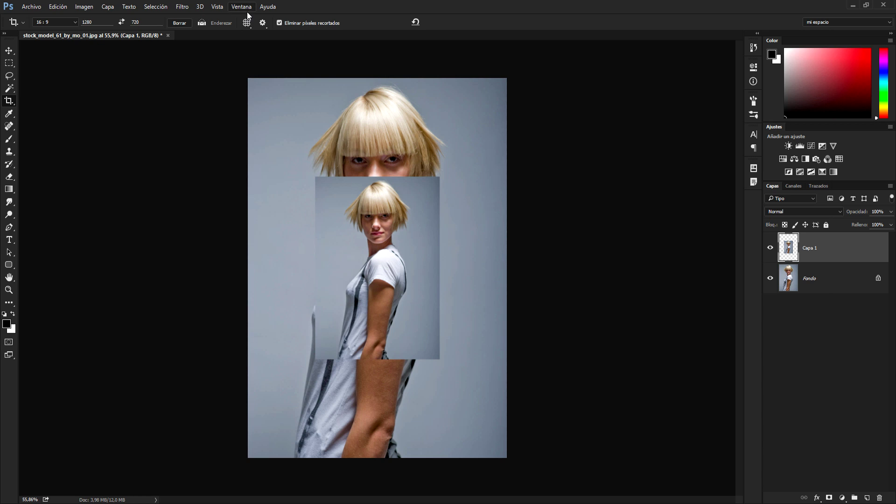
pyautogui.rightClick(11, 106)
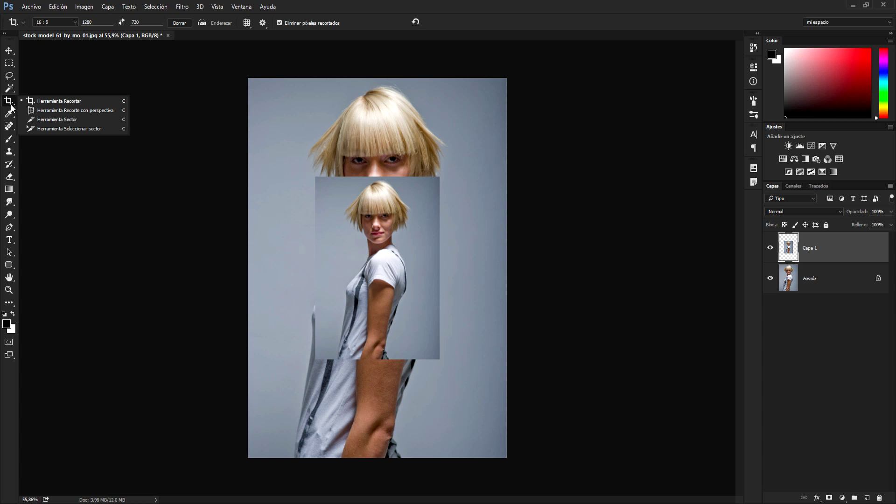
pyautogui.click(65, 111)
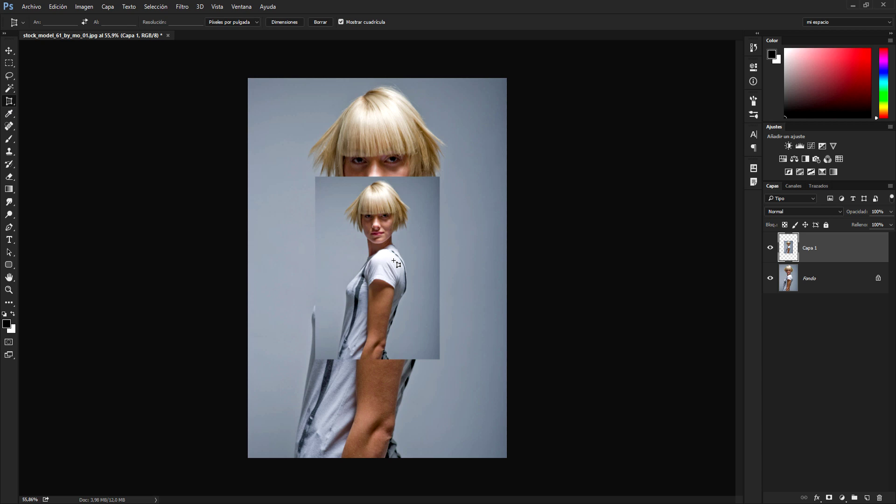
pyautogui.moveTo(306, 169)
pyautogui.mouseDown()
pyautogui.moveTo(341, 218)
pyautogui.moveTo(467, 326)
pyautogui.mouseUp()
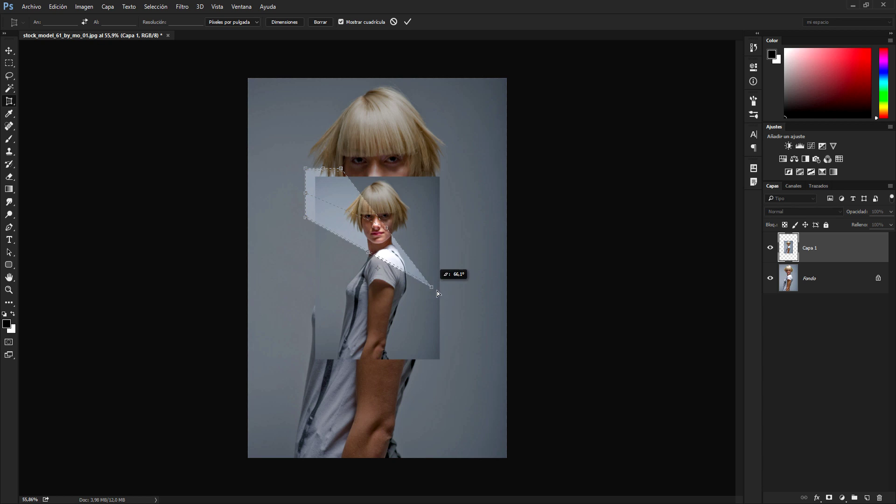
pyautogui.moveTo(310, 222); pyautogui.dragTo(290, 337)
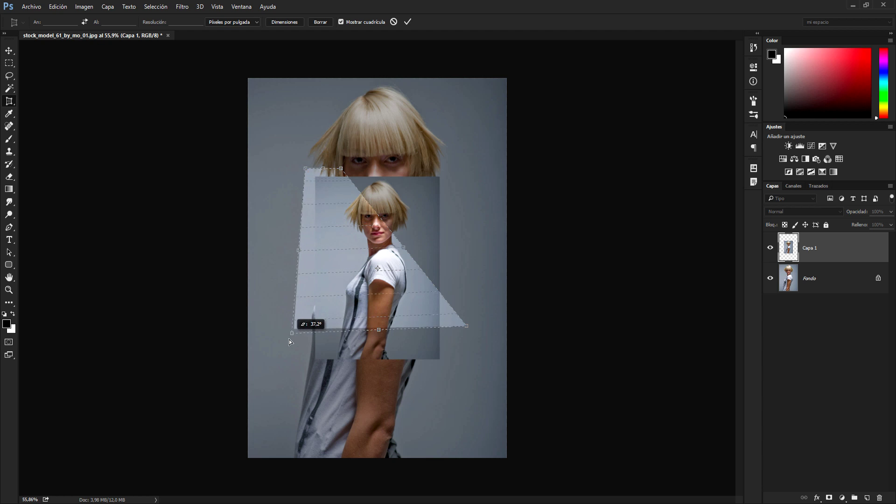
pyautogui.moveTo(342, 173); pyautogui.dragTo(369, 161)
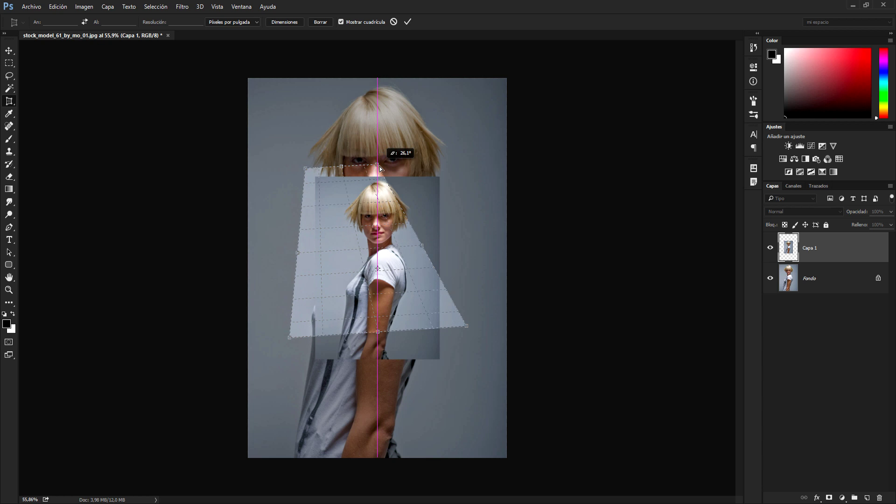
pyautogui.moveTo(307, 175); pyautogui.dragTo(306, 161)
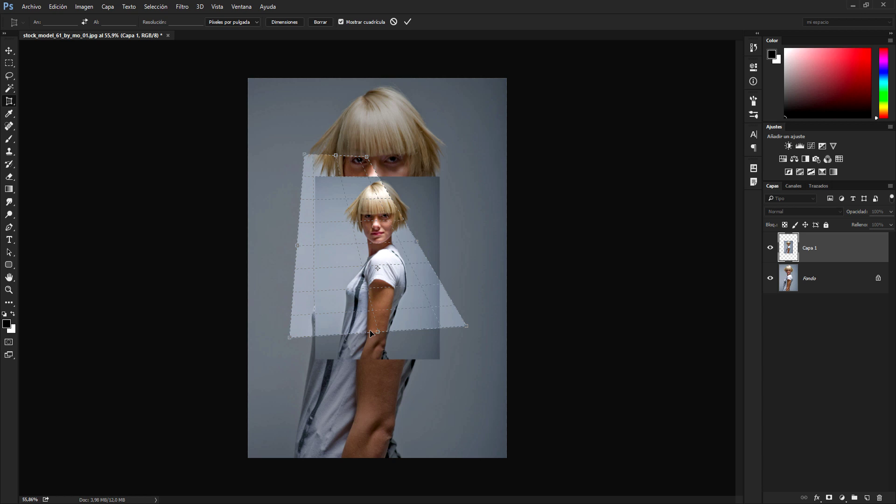
pyautogui.click(407, 21)
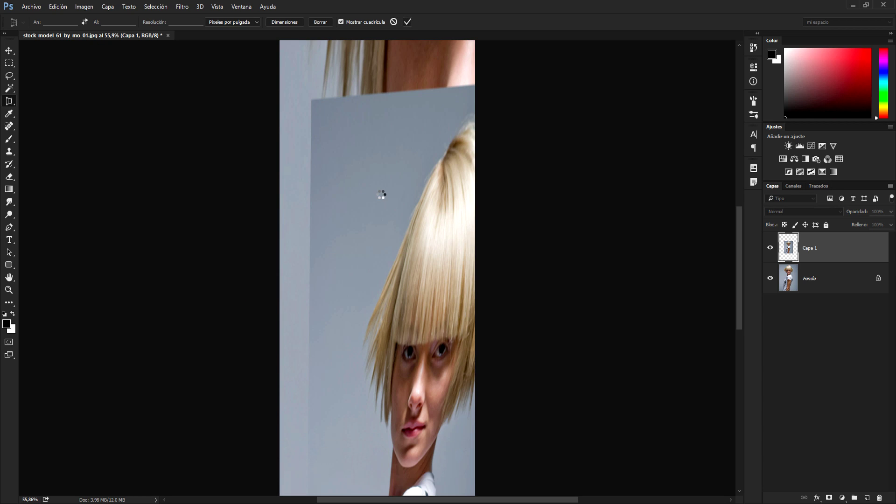
pyautogui.scroll(-1, 435, 271)
pyautogui.moveTo(448, 294); pyautogui.dragTo(421, 293)
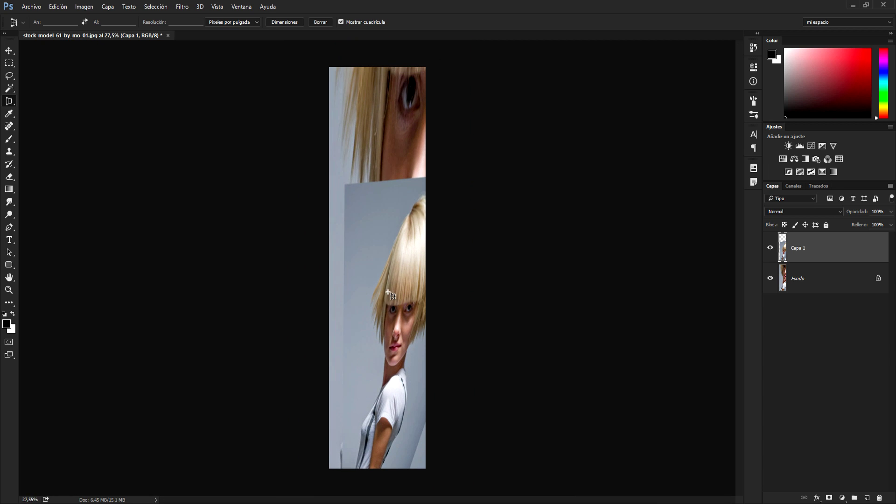
pyautogui.hotkey('ctrl', 'z')
pyautogui.moveTo(373, 255); pyautogui.dragTo(413, 251)
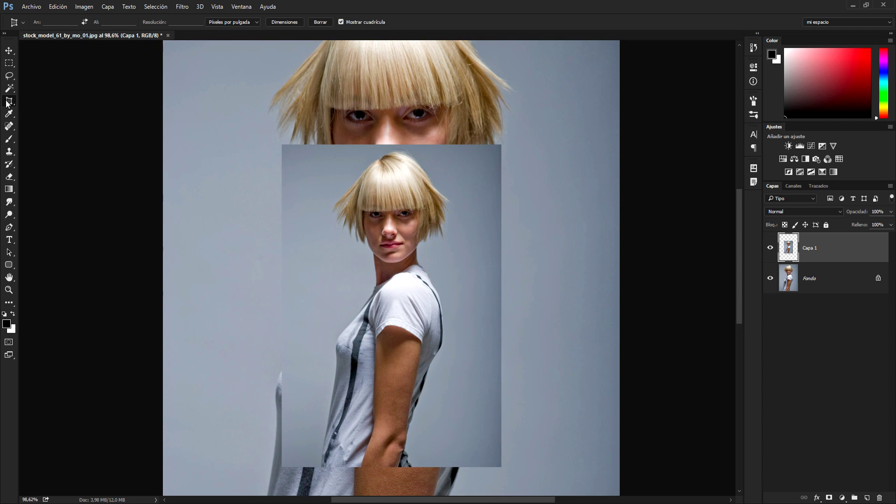
pyautogui.rightClick(7, 103)
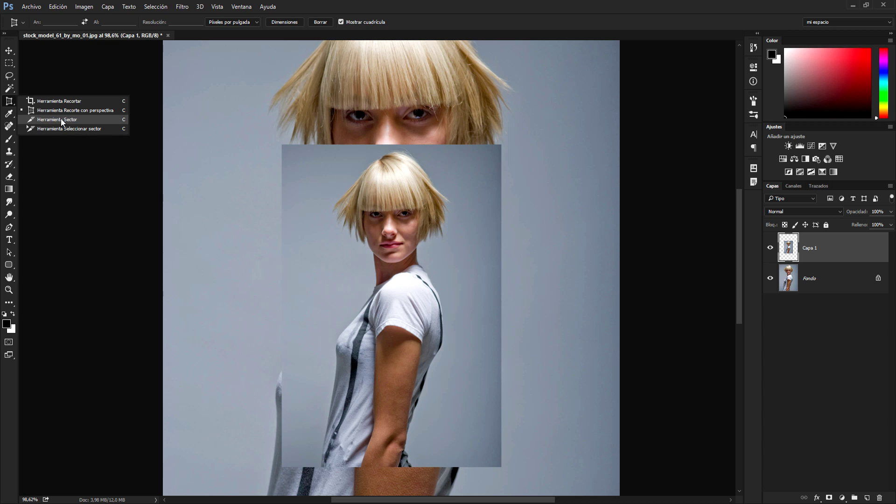
# Eyedropper-sample the skin tone, grey-blue background, then a brown from the face as foreground colour.
pyautogui.click(36, 102)
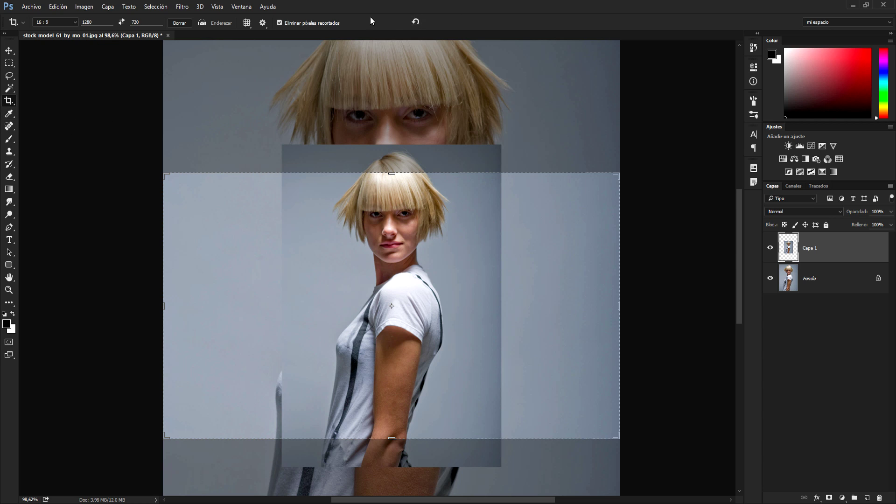
pyautogui.click(13, 112)
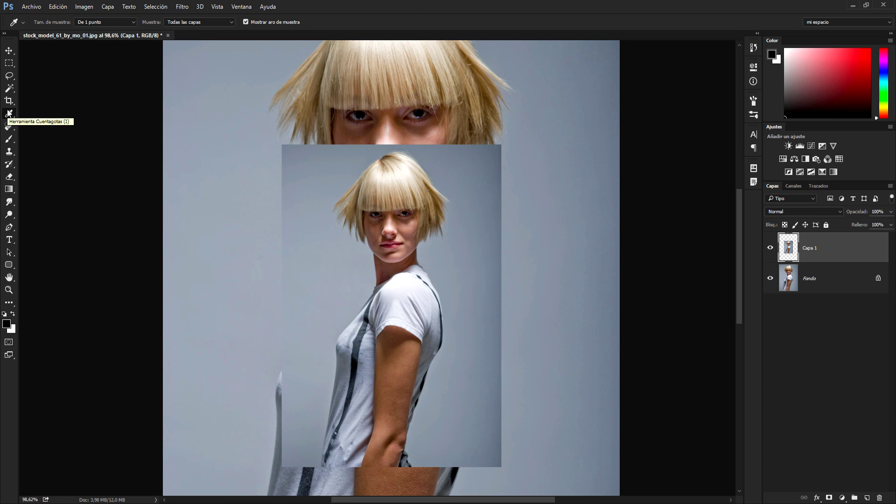
pyautogui.scroll(-2, 265, 189)
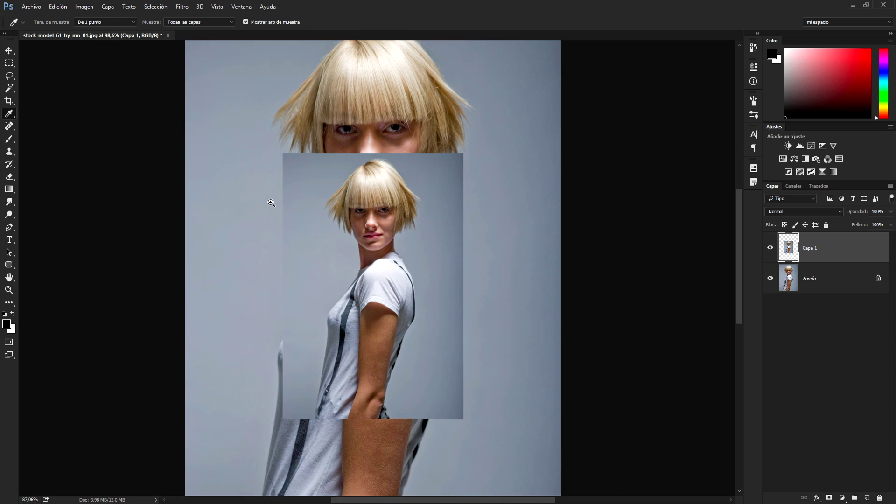
pyautogui.scroll(-2, 270, 200)
pyautogui.click(344, 195)
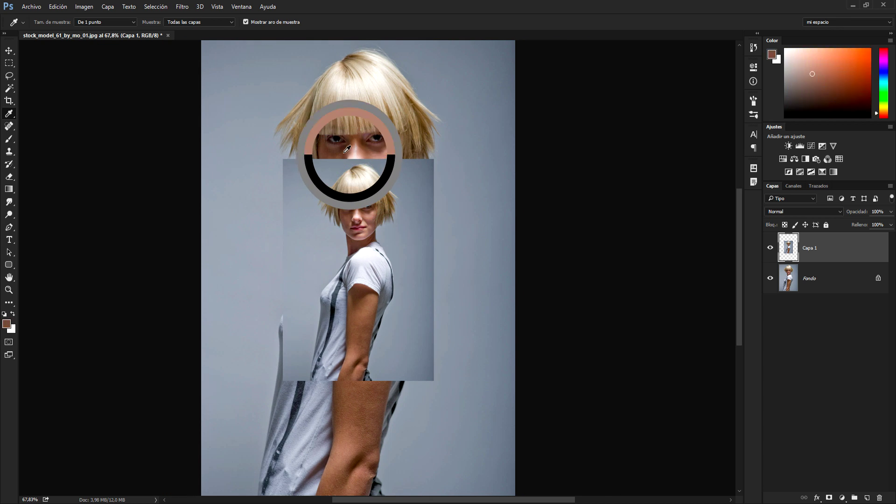
pyautogui.moveTo(344, 195)
pyautogui.mouseDown()
pyautogui.moveTo(360, 277)
pyautogui.moveTo(395, 230)
pyautogui.mouseUp()
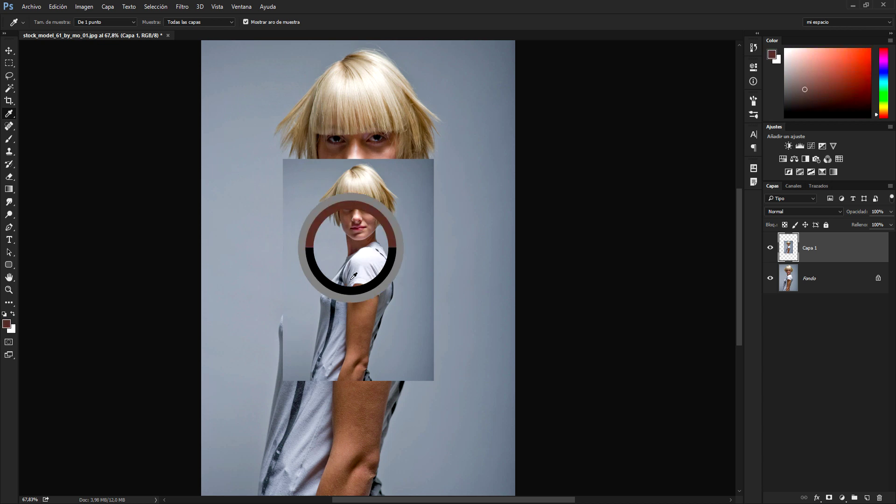
pyautogui.moveTo(396, 230); pyautogui.dragTo(383, 140)
pyautogui.click(459, 255)
pyautogui.moveTo(458, 255)
pyautogui.mouseDown()
pyautogui.moveTo(371, 178)
pyautogui.moveTo(368, 214)
pyautogui.mouseUp()
pyautogui.rightClick(8, 115)
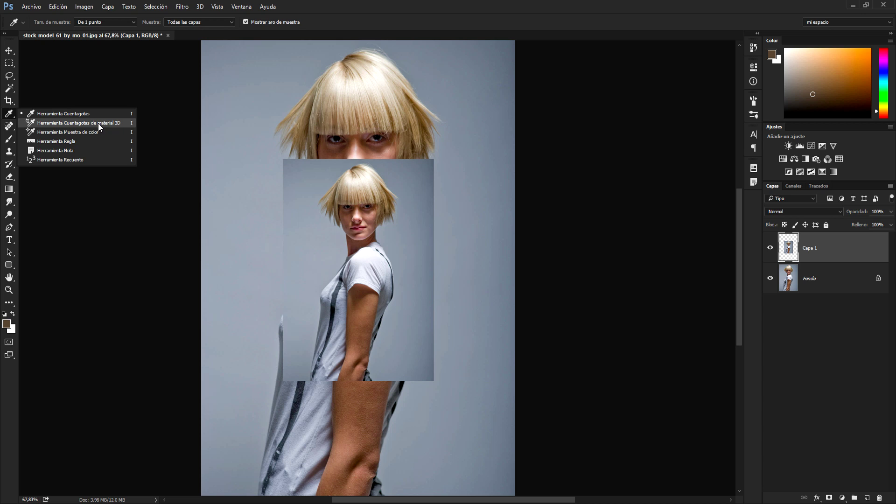
# Place the first colour sample points on the face and hair with the Color Sampler.
pyautogui.click(85, 132)
pyautogui.click(266, 141)
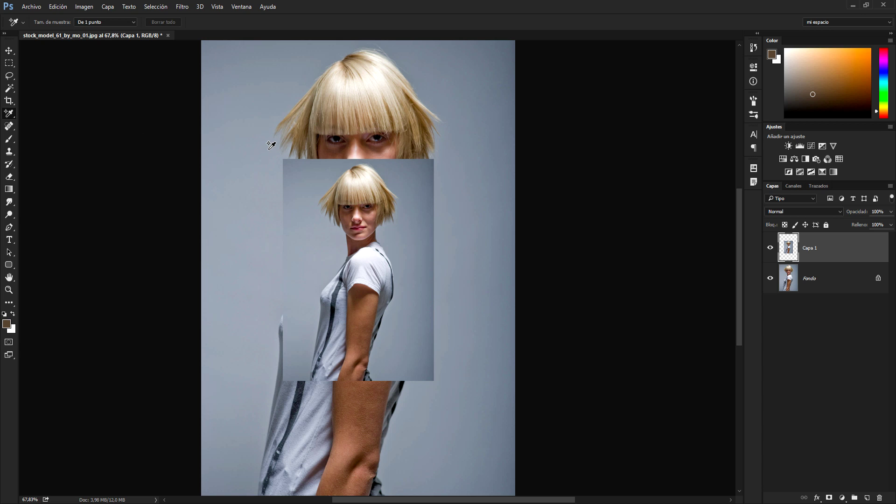
pyautogui.click(307, 118)
pyautogui.click(391, 111)
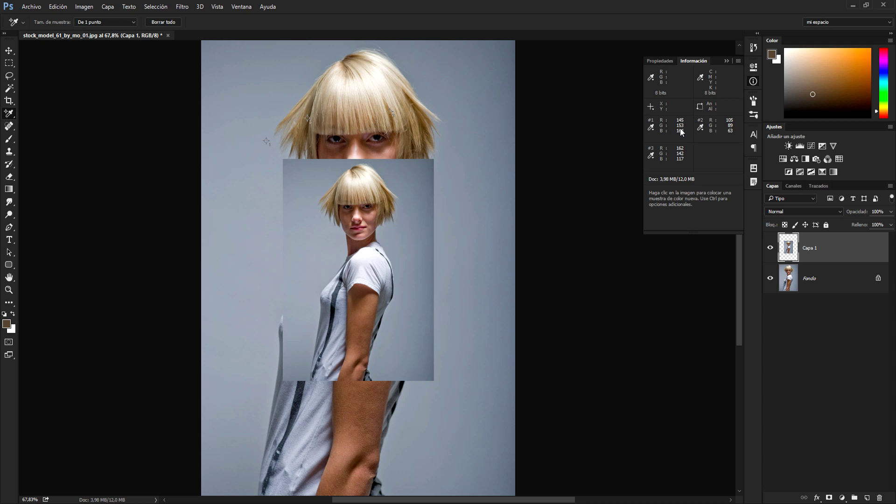
pyautogui.moveTo(259, 103)
pyautogui.mouseDown()
pyautogui.moveTo(278, 115)
pyautogui.moveTo(259, 114)
pyautogui.mouseUp()
pyautogui.click(385, 189)
# Add more colour sample points to reach ten across the portrait.
pyautogui.click(468, 229)
pyautogui.click(483, 160)
pyautogui.click(362, 271)
pyautogui.click(279, 281)
pyautogui.click(317, 204)
pyautogui.click(456, 285)
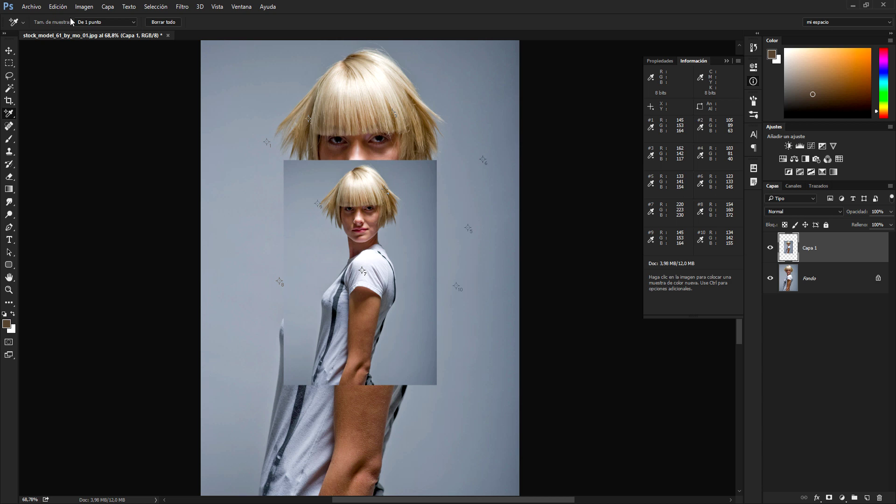
# Keep single-pixel sample size and clear all ten sample points with Borrar todo.
pyautogui.click(124, 22)
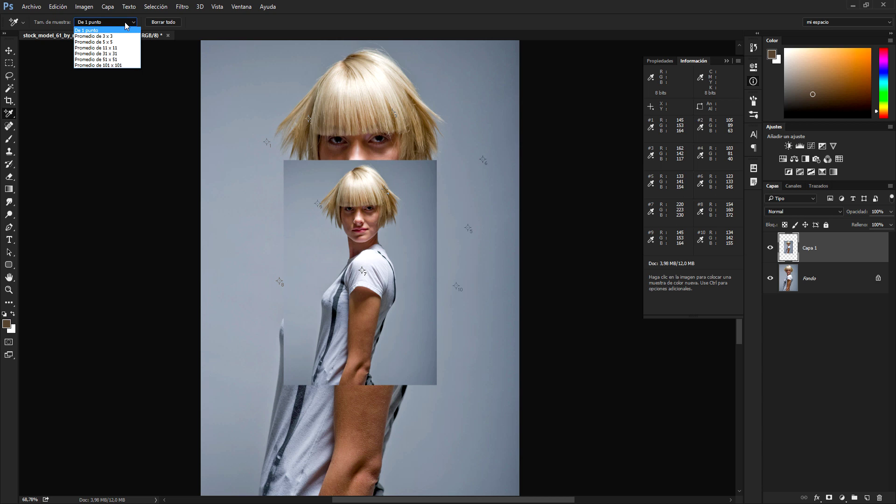
pyautogui.click(134, 21)
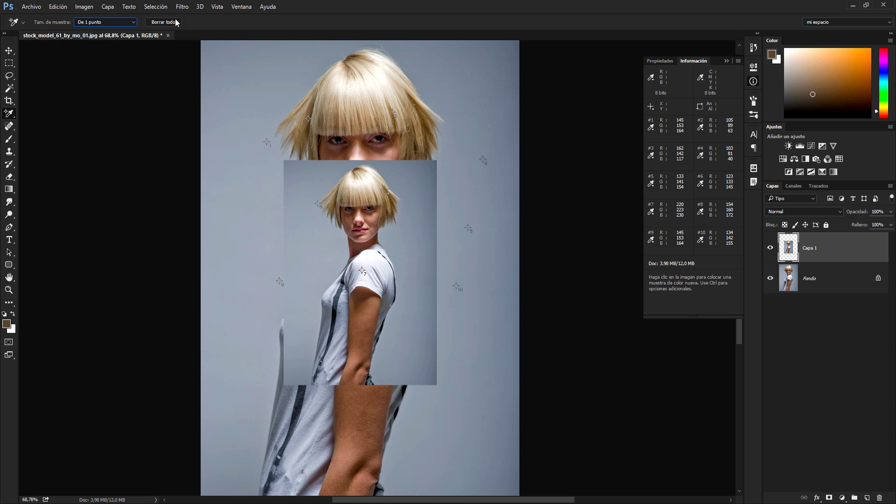
pyautogui.click(177, 22)
pyautogui.click(727, 61)
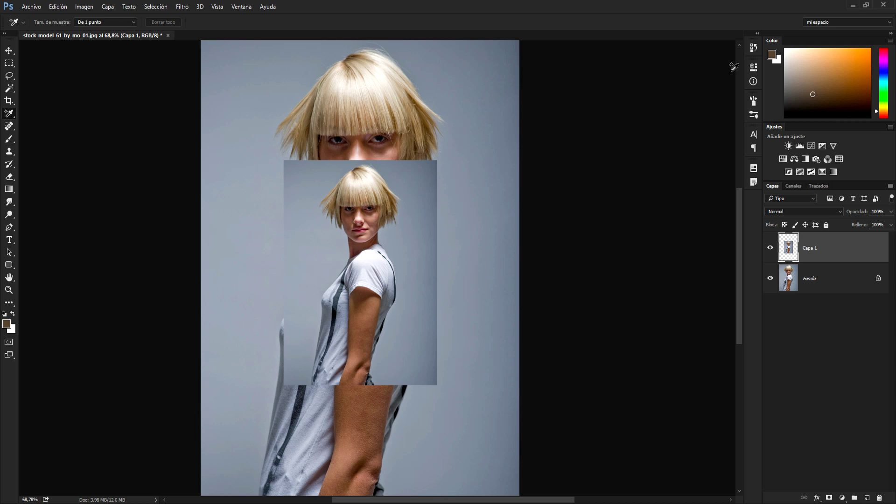
# Measure a Ruler line across the top edge of the Capa 1 inset, then clear it.
pyautogui.rightClick(13, 119)
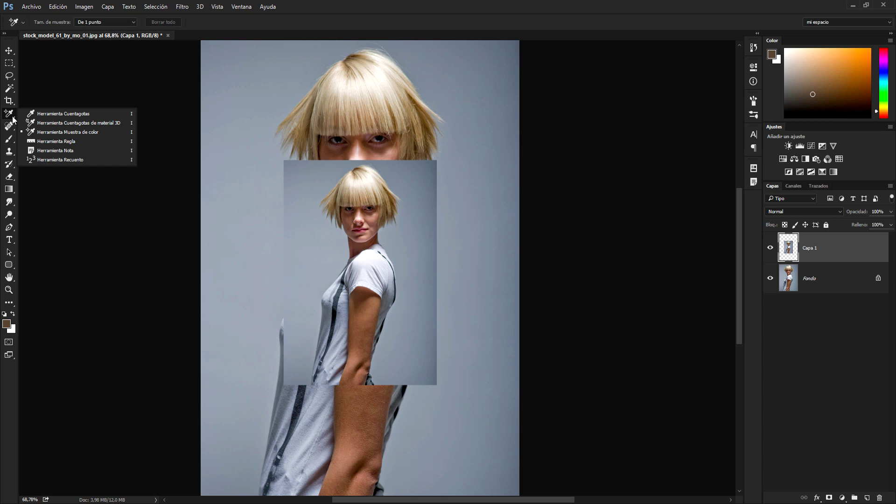
pyautogui.click(57, 139)
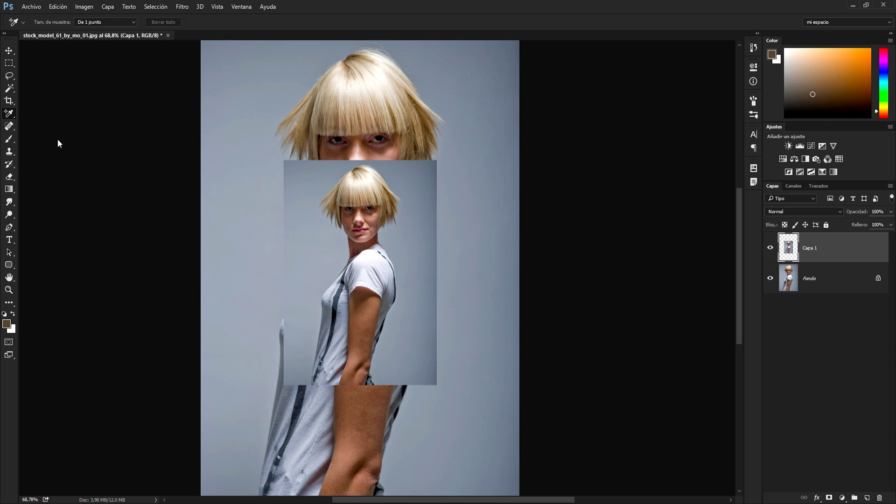
pyautogui.moveTo(245, 160); pyautogui.dragTo(447, 159)
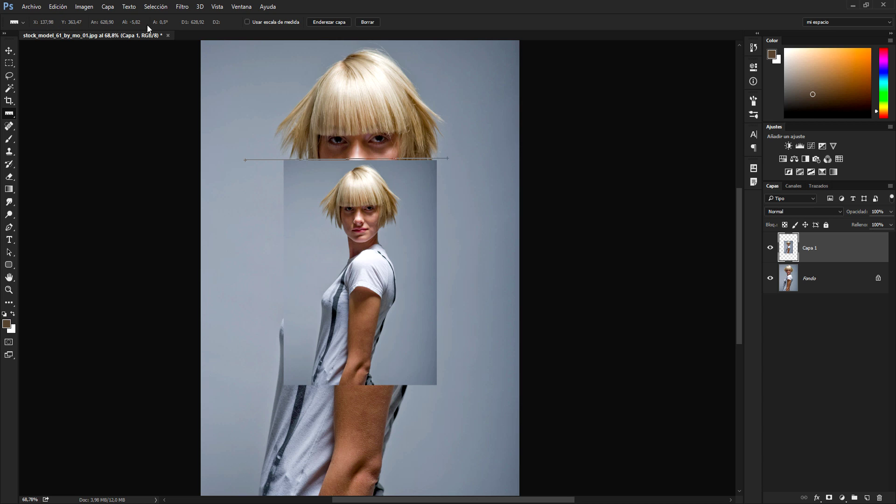
pyautogui.click(367, 22)
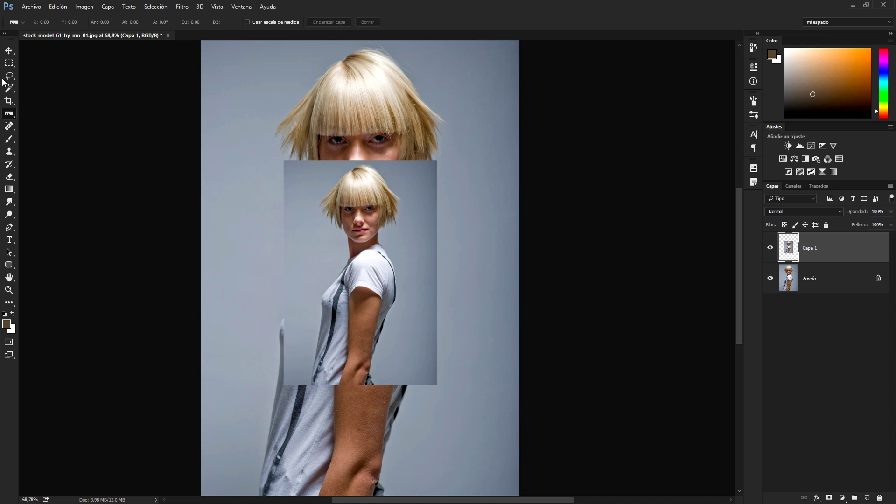
pyautogui.rightClick(10, 114)
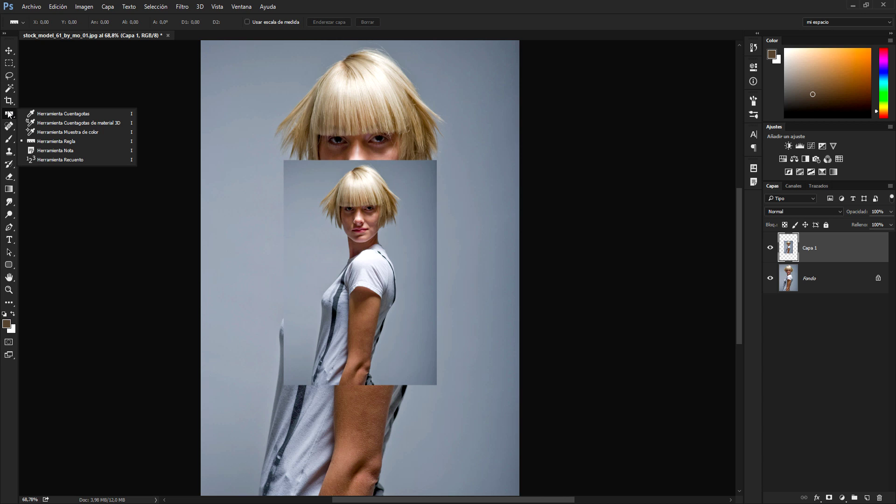
# Add a note on the photo and close the Notes panel.
pyautogui.click(63, 149)
pyautogui.click(286, 199)
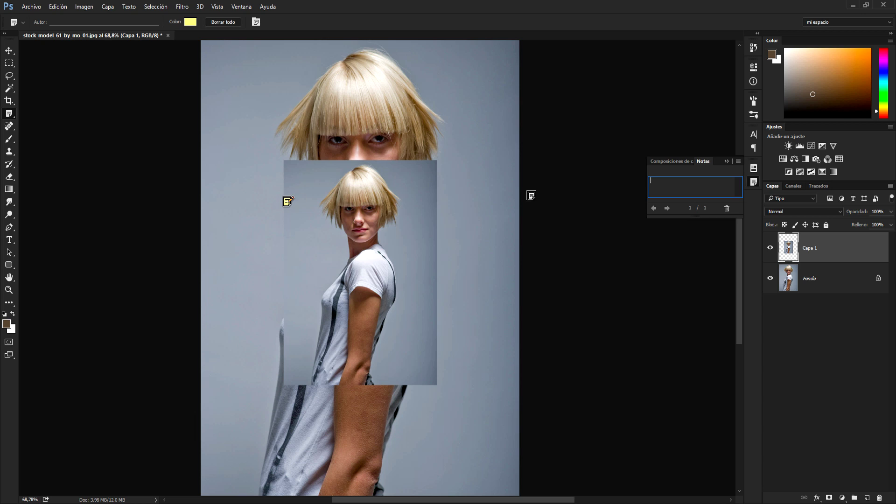
pyautogui.write('asdasda')
pyautogui.click(727, 161)
# Move the note beside the model's head, then delete it with Eliminar nota.
pyautogui.press('v')
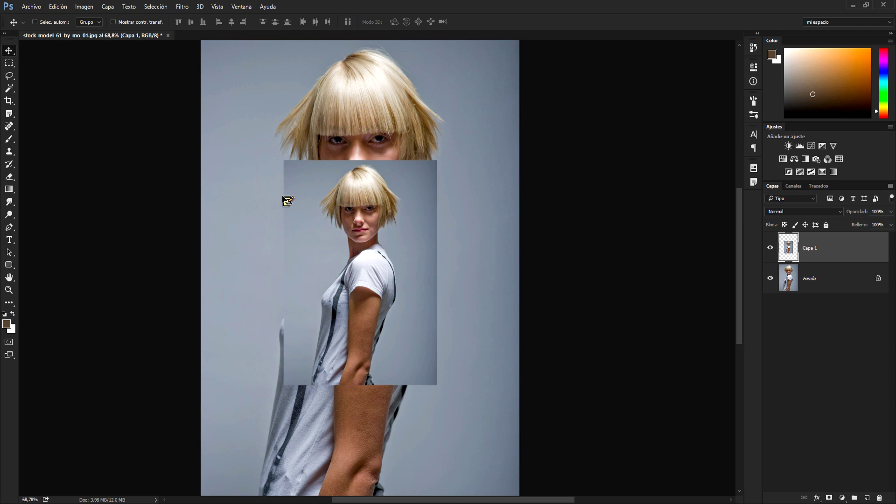
pyautogui.moveTo(260, 126); pyautogui.dragTo(258, 142)
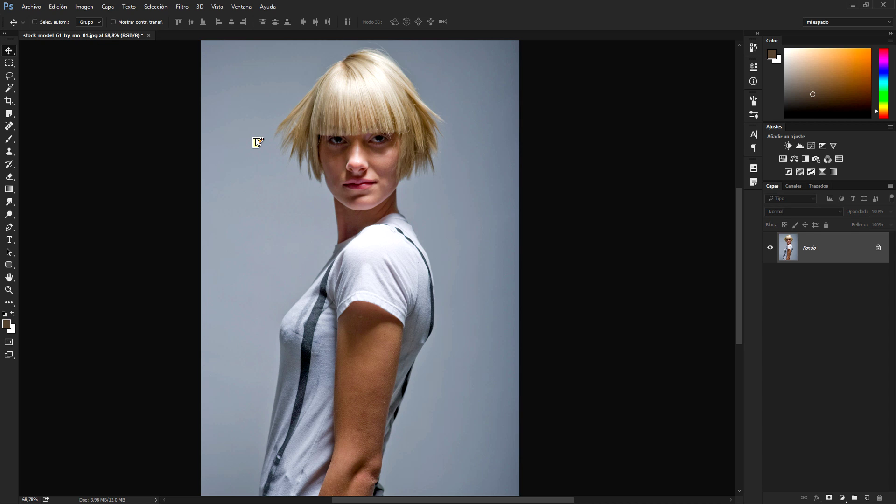
pyautogui.rightClick(257, 143)
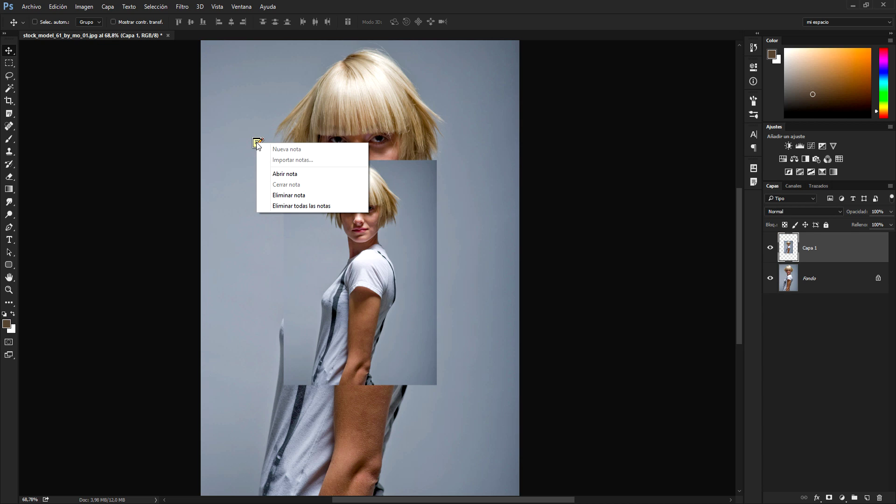
pyautogui.click(294, 195)
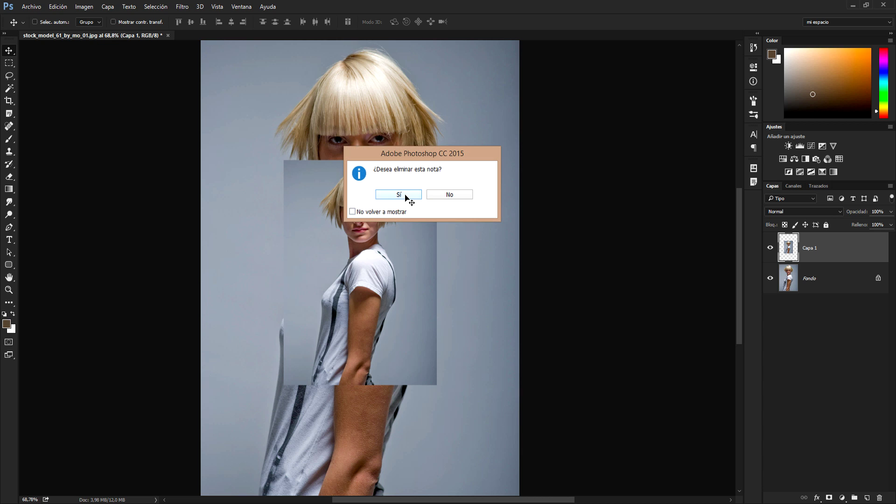
pyautogui.click(398, 194)
pyautogui.rightClick(10, 114)
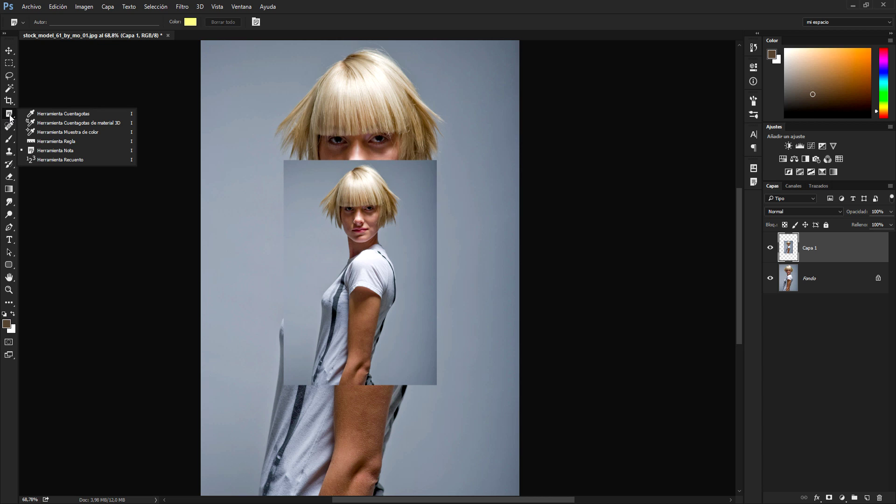
# Place numbered count markers on the background and hair, then reset the count to zero.
pyautogui.click(46, 160)
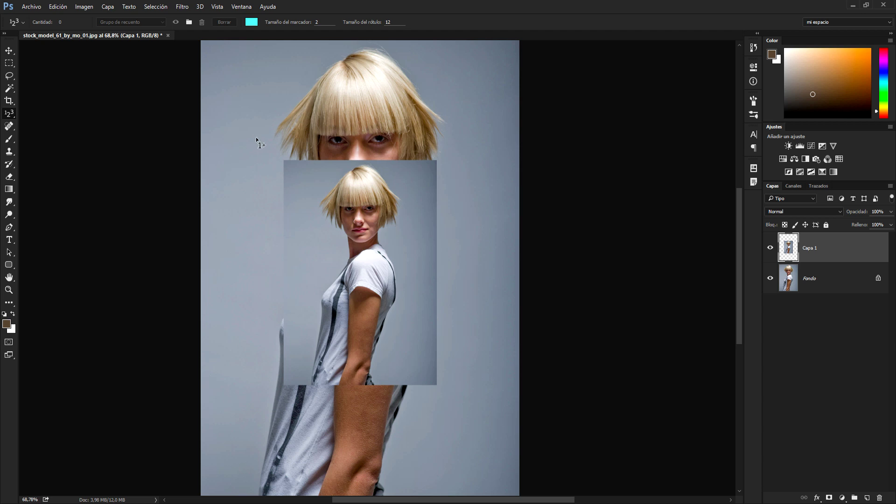
pyautogui.click(273, 114)
pyautogui.click(490, 184)
pyautogui.click(475, 87)
pyautogui.click(450, 70)
pyautogui.click(411, 75)
pyautogui.click(224, 22)
pyautogui.scroll(3, 368, 210)
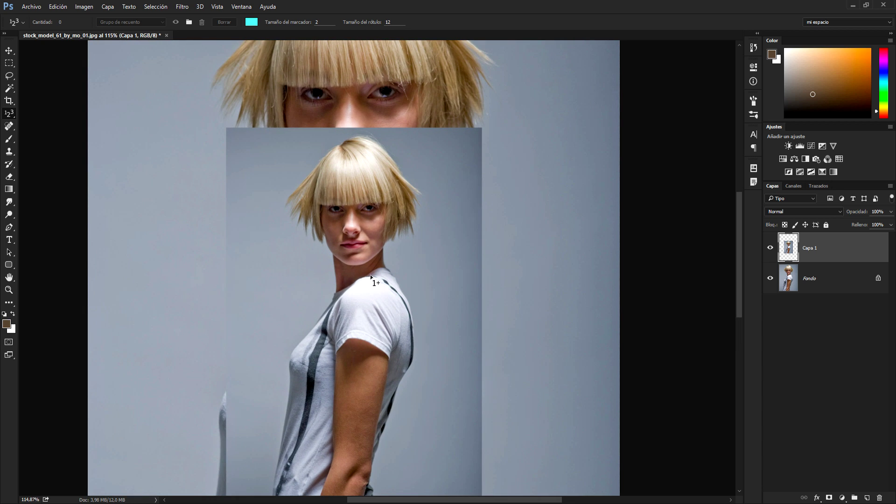
pyautogui.scroll(3, 370, 275)
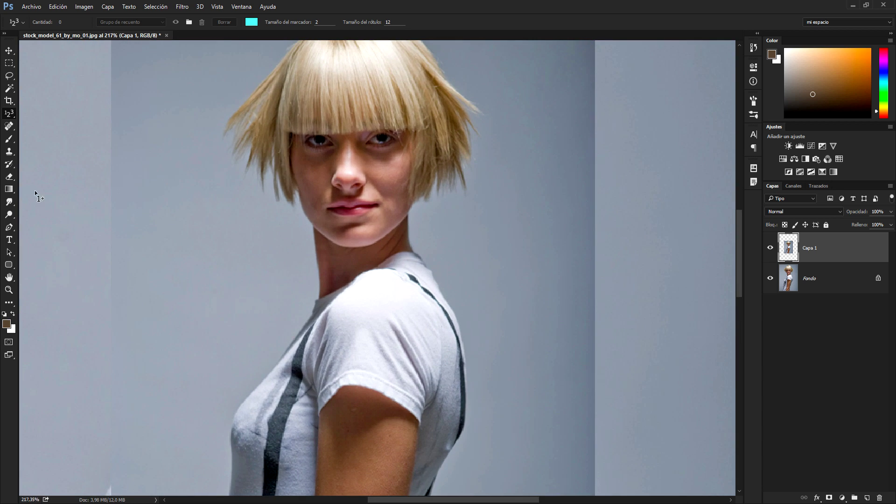
pyautogui.click(8, 129)
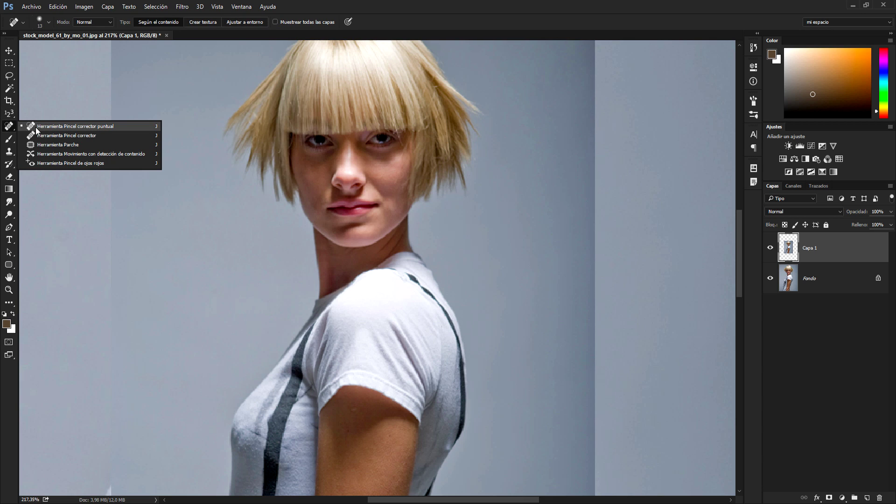
# Add a new empty layer above Capa 1.
pyautogui.click(85, 128)
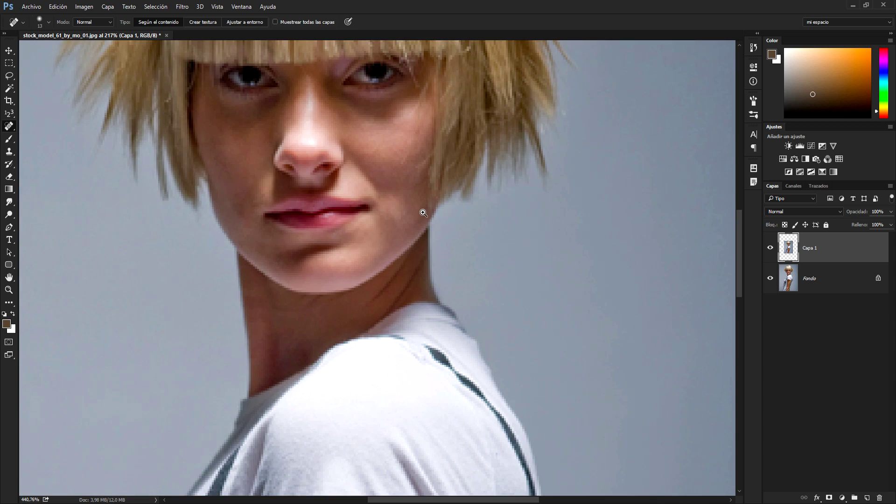
pyautogui.scroll(6, 415, 205)
pyautogui.rightClick(9, 126)
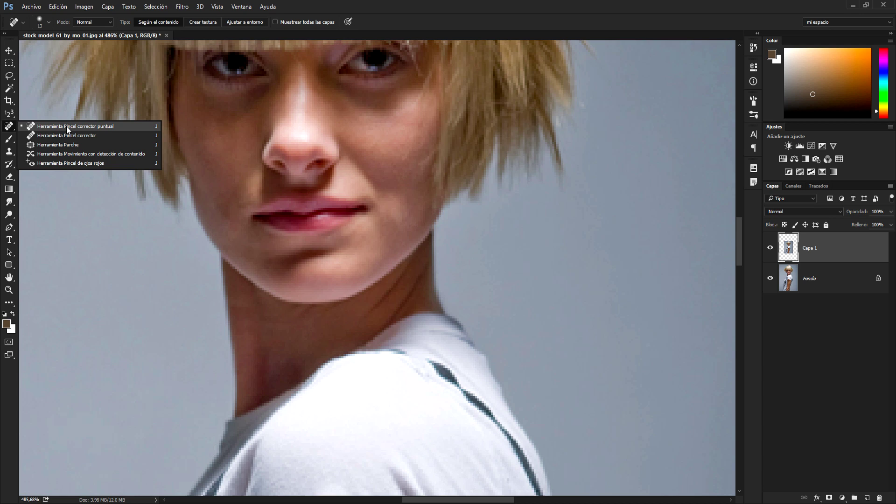
pyautogui.click(868, 497)
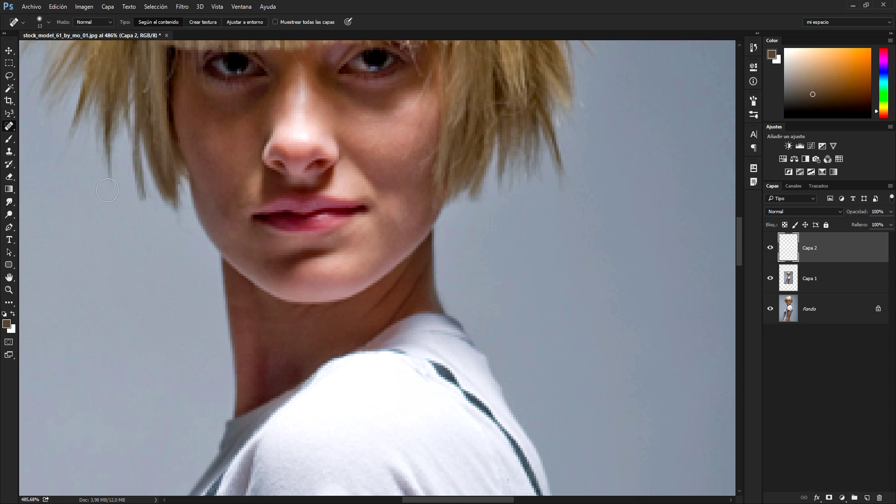
# Paint three small black dots on the cheek and jaw with a 3 px black brush.
pyautogui.click(9, 139)
pyautogui.press('d')
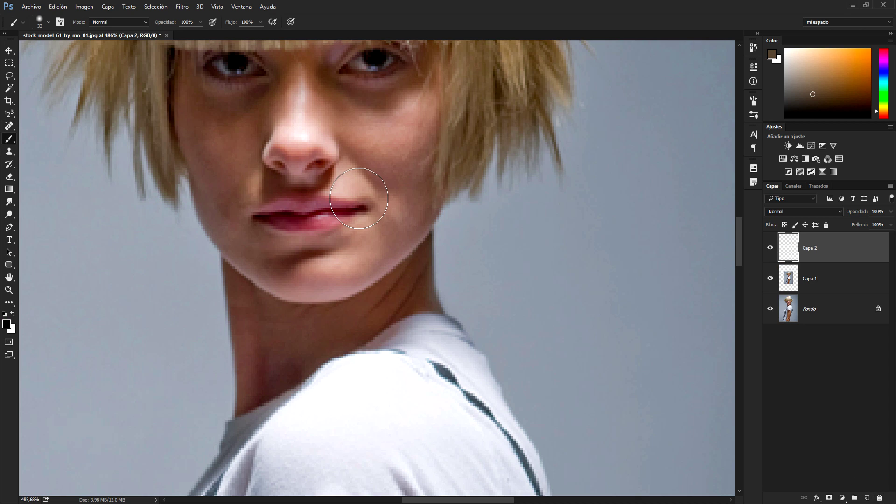
pyautogui.moveTo(346, 145); pyautogui.dragTo(404, 133)
pyautogui.click(392, 128)
pyautogui.click(403, 163)
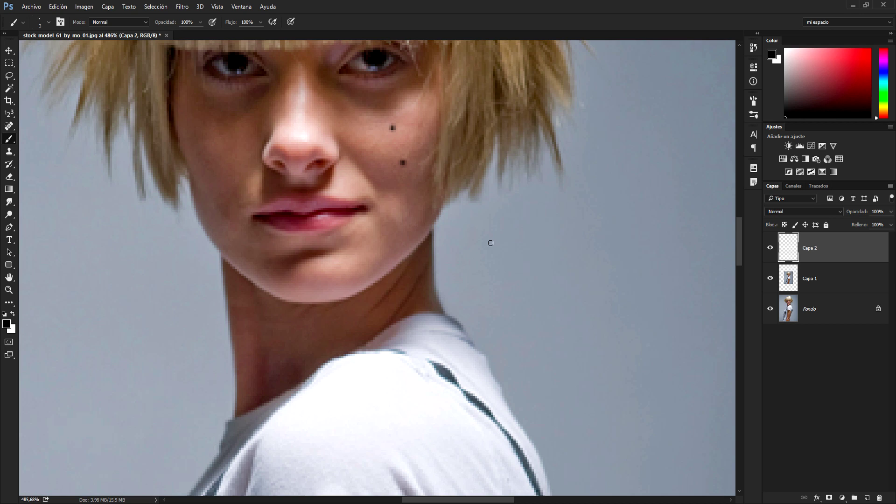
pyautogui.click(411, 220)
# Merge Capa 1 and Capa 2 into a single layer with Ctrl+E.
pyautogui.scroll(-1, 464, 243)
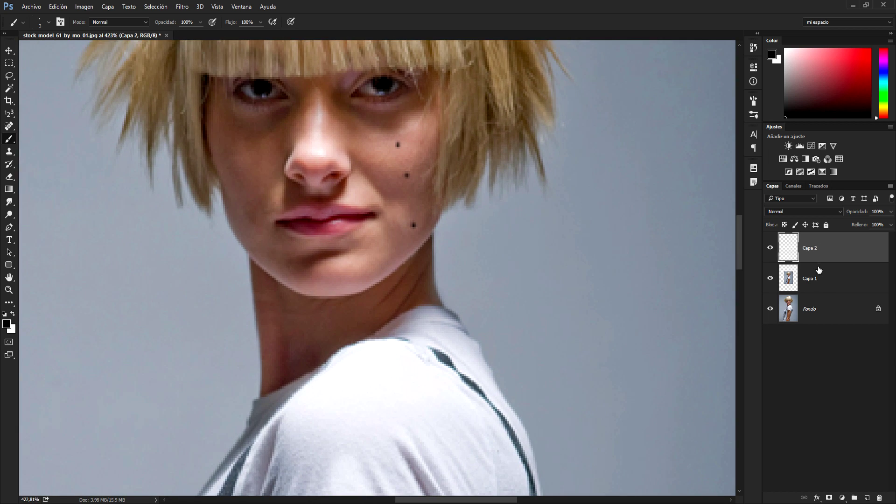
pyautogui.keyDown('shift'); pyautogui.click(829, 281); pyautogui.keyUp('shift')
pyautogui.hotkey('ctrl', 'e')
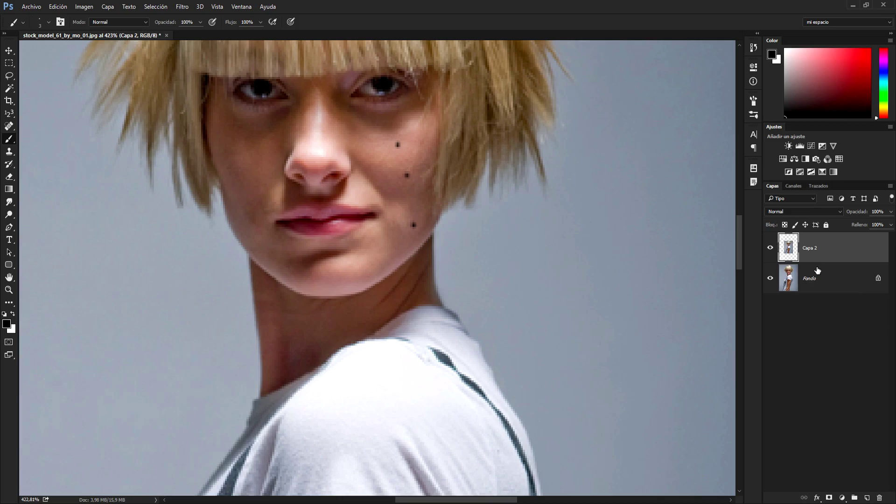
pyautogui.scroll(-3, 488, 226)
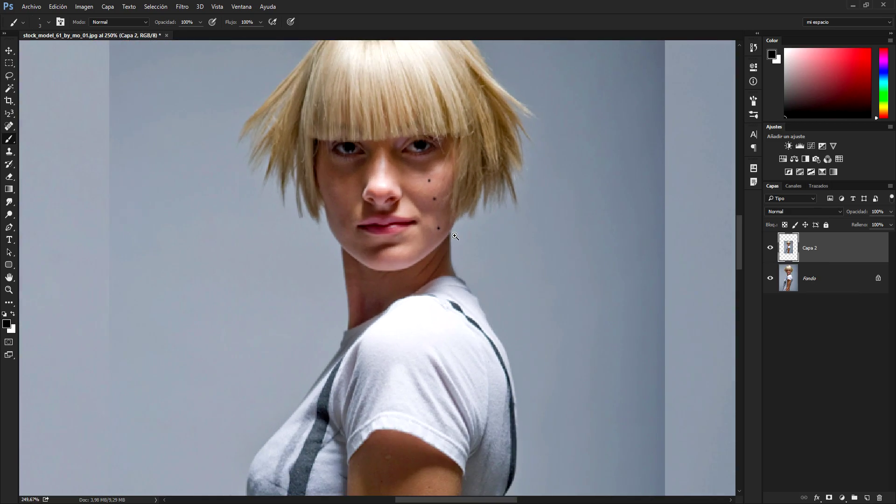
pyautogui.scroll(4, 457, 189)
pyautogui.scroll(-3, 456, 189)
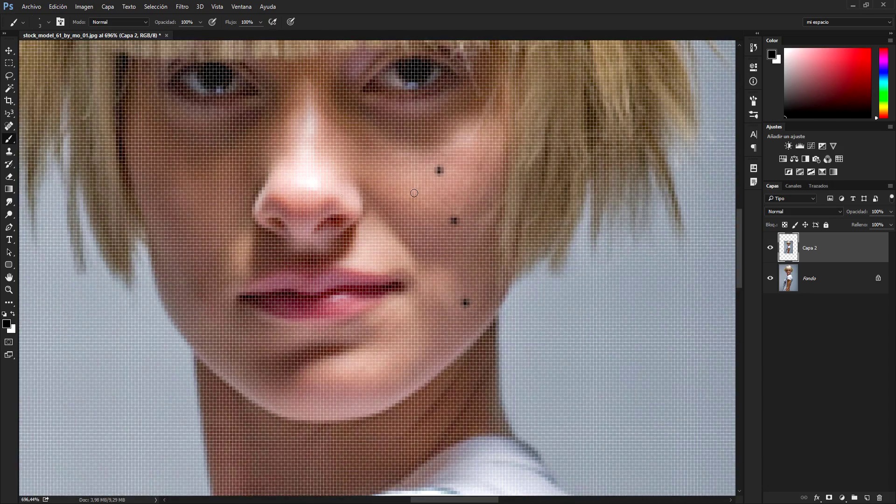
pyautogui.scroll(3, 457, 189)
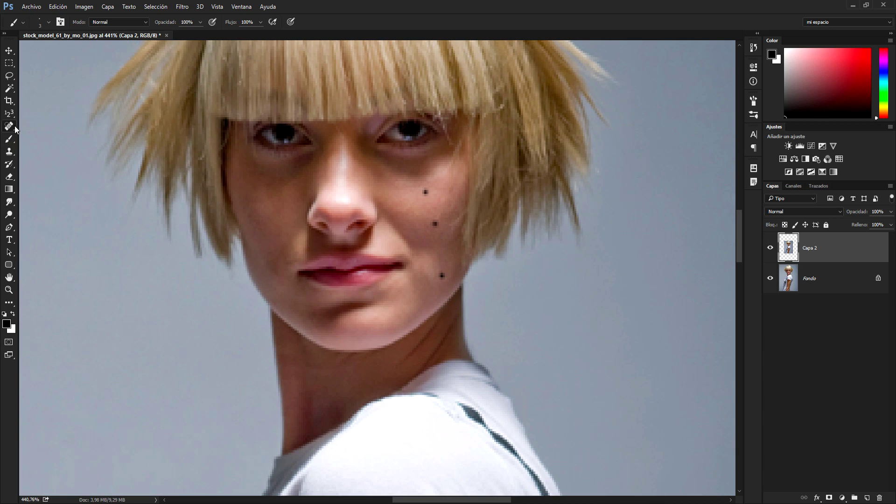
# Select the Spot Healing Brush tool.
pyautogui.click(9, 126)
pyautogui.scroll(1, 448, 174)
pyautogui.scroll(-1, 449, 174)
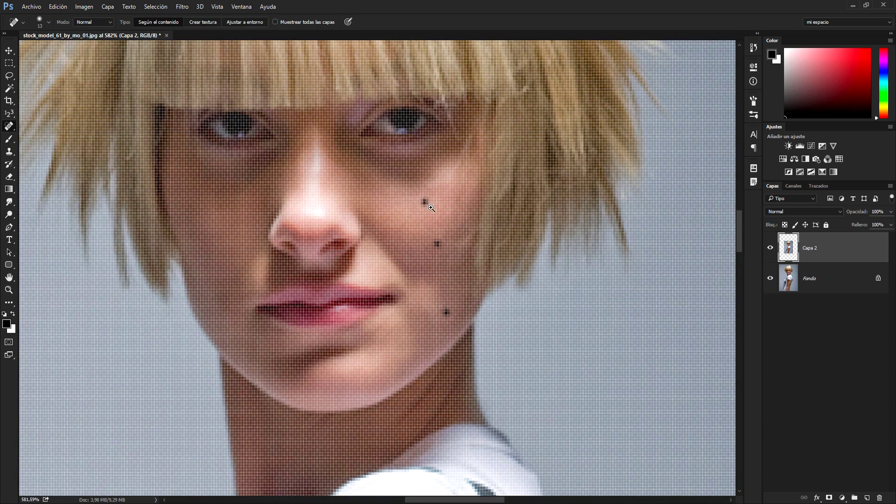
pyautogui.scroll(-1, 449, 174)
pyautogui.rightClick(9, 130)
pyautogui.click(47, 127)
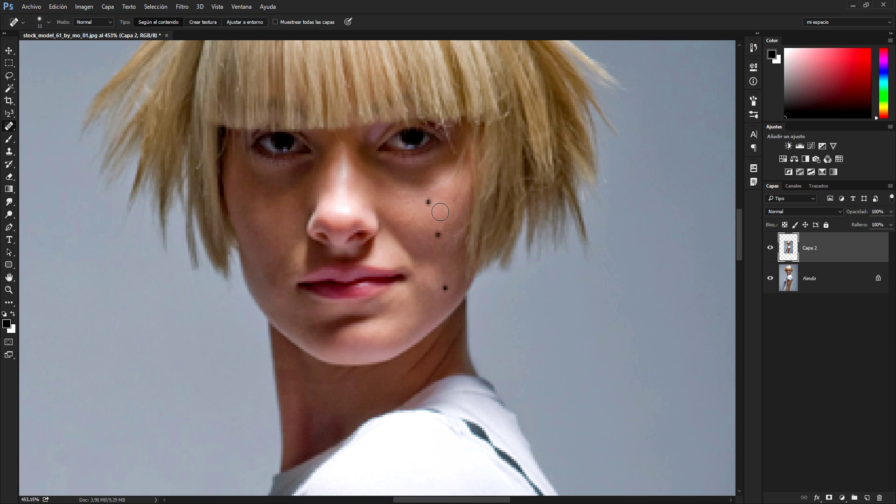
# Spot-heal the upper and middle cheek dots and the jaw dot.
pyautogui.click(428, 201)
pyautogui.click(428, 203)
pyautogui.click(438, 235)
pyautogui.click(446, 238)
pyautogui.click(445, 288)
pyautogui.scroll(-5, 607, 296)
pyautogui.scroll(3, 607, 296)
pyautogui.scroll(2, 609, 298)
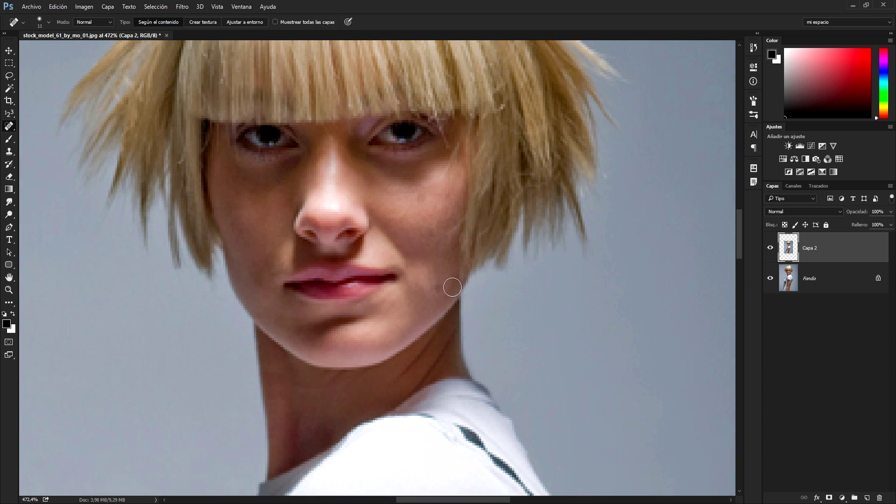
# Clean up the faint leftover marks on the jaw and cheek, then zoom in on the dots.
pyautogui.click(438, 287)
pyautogui.click(437, 255)
pyautogui.click(437, 237)
pyautogui.click(416, 191)
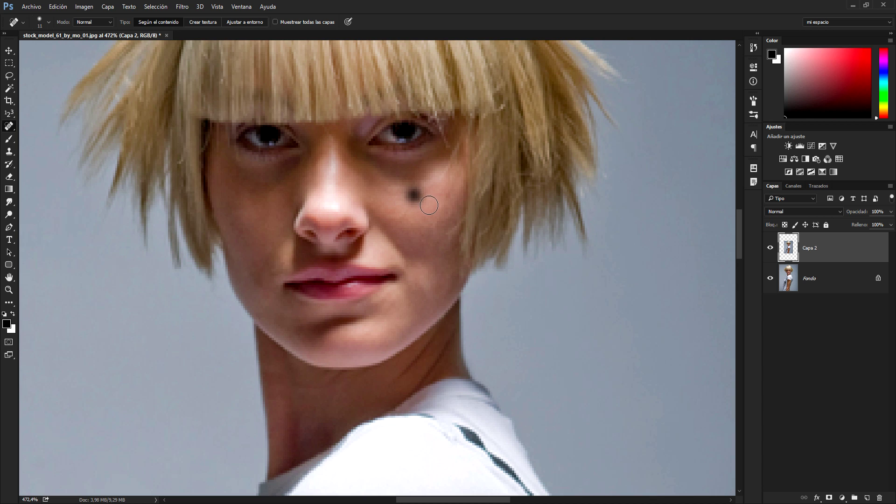
pyautogui.moveTo(450, 246)
pyautogui.mouseDown()
pyautogui.moveTo(429, 250)
pyautogui.moveTo(433, 244)
pyautogui.mouseUp()
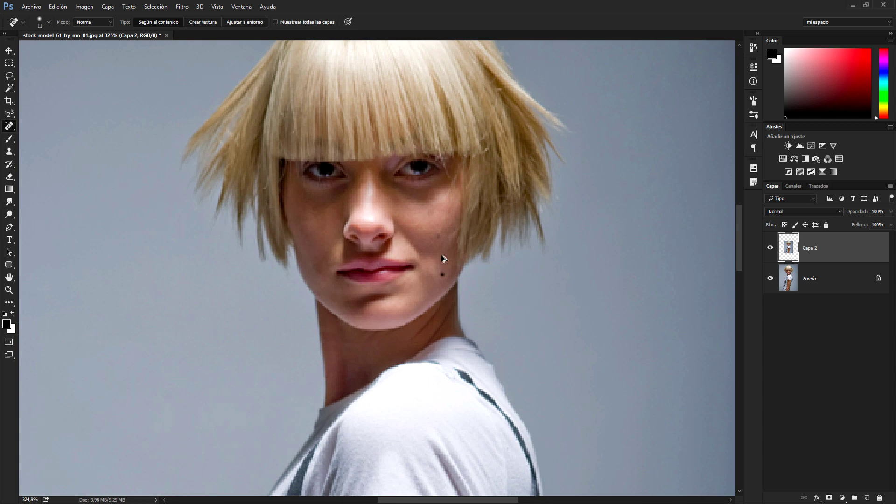
pyautogui.moveTo(421, 213); pyautogui.dragTo(432, 214)
pyautogui.rightClick(10, 125)
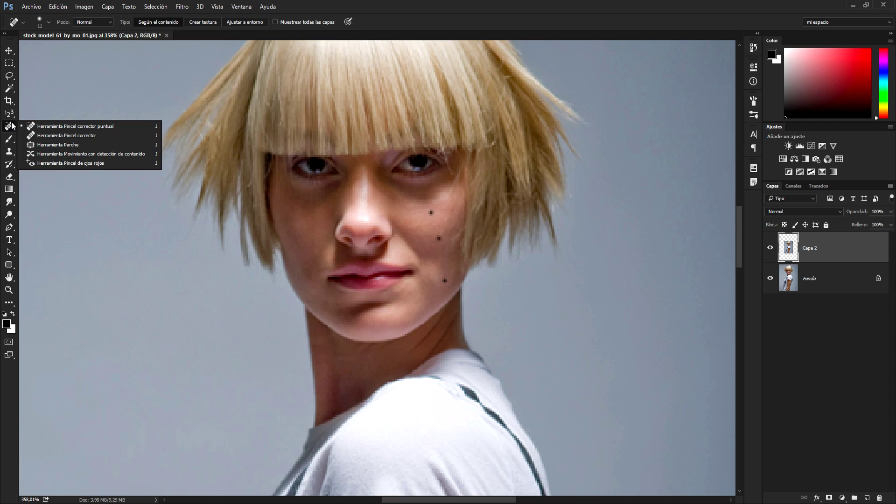
# Cover the upper cheek dot with nearby skin using the Healing Brush.
pyautogui.click(68, 136)
pyautogui.moveTo(485, 240); pyautogui.dragTo(416, 213)
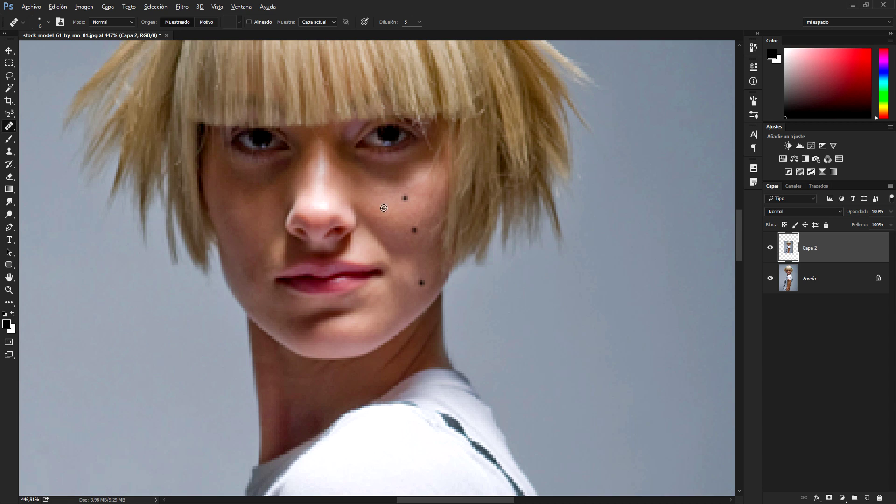
pyautogui.keyDown('alt'); pyautogui.click(393, 210); pyautogui.keyUp('alt')
pyautogui.click(405, 198)
# Cover the middle cheek dot and the jaw dot with sampled skin.
pyautogui.keyDown('alt'); pyautogui.click(404, 242); pyautogui.keyUp('alt')
pyautogui.keyDown('alt'); pyautogui.click(414, 295); pyautogui.keyUp('alt')
pyautogui.click(422, 283)
pyautogui.rightClick(10, 130)
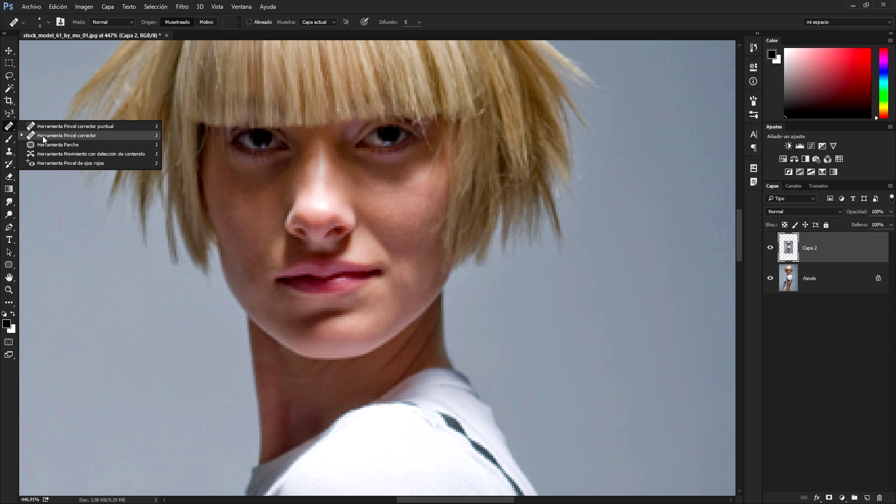
pyautogui.click(382, 125)
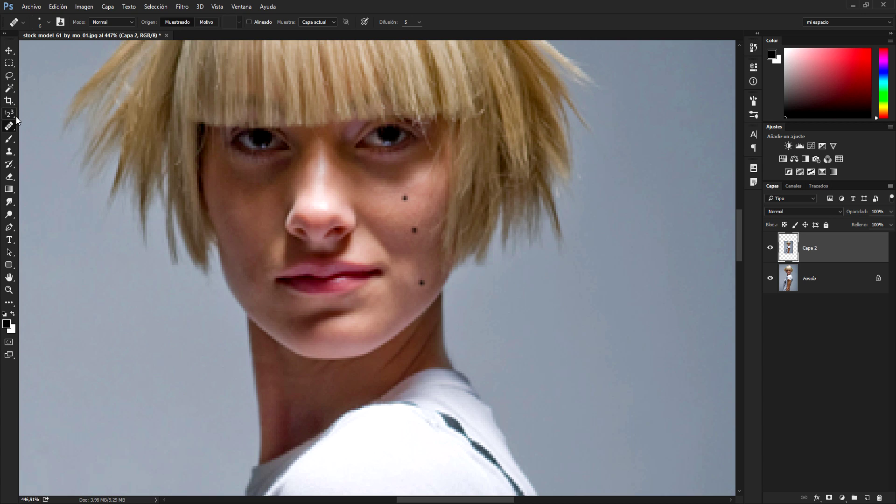
pyautogui.rightClick(10, 129)
pyautogui.click(83, 144)
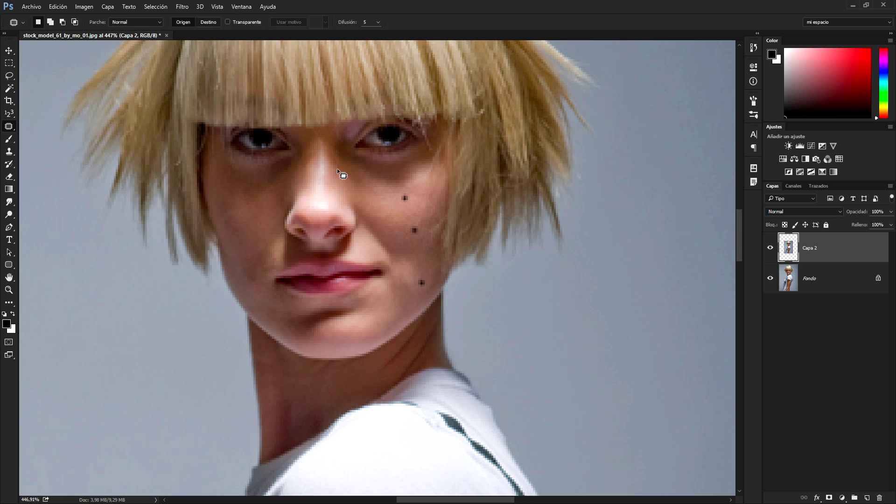
pyautogui.moveTo(407, 195)
pyautogui.mouseDown()
pyautogui.moveTo(424, 193)
pyautogui.moveTo(406, 195)
pyautogui.mouseUp()
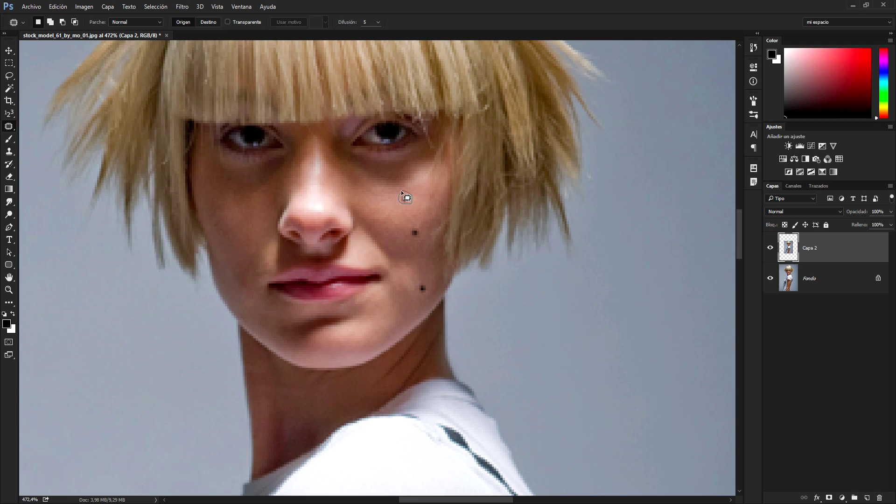
pyautogui.moveTo(400, 192); pyautogui.dragTo(407, 205)
pyautogui.moveTo(407, 209); pyautogui.dragTo(411, 213)
pyautogui.hotkey('ctrl', 'd')
pyautogui.moveTo(422, 232)
pyautogui.mouseDown()
pyautogui.moveTo(418, 227)
pyautogui.moveTo(410, 244)
pyautogui.mouseUp()
pyautogui.hotkey('ctrl', 'd')
pyautogui.moveTo(423, 282)
pyautogui.mouseDown()
pyautogui.moveTo(415, 283)
pyautogui.moveTo(422, 291)
pyautogui.mouseUp()
pyautogui.hotkey('ctrl', 'd')
pyautogui.scroll(-5, 383, 302)
pyautogui.scroll(5, 385, 303)
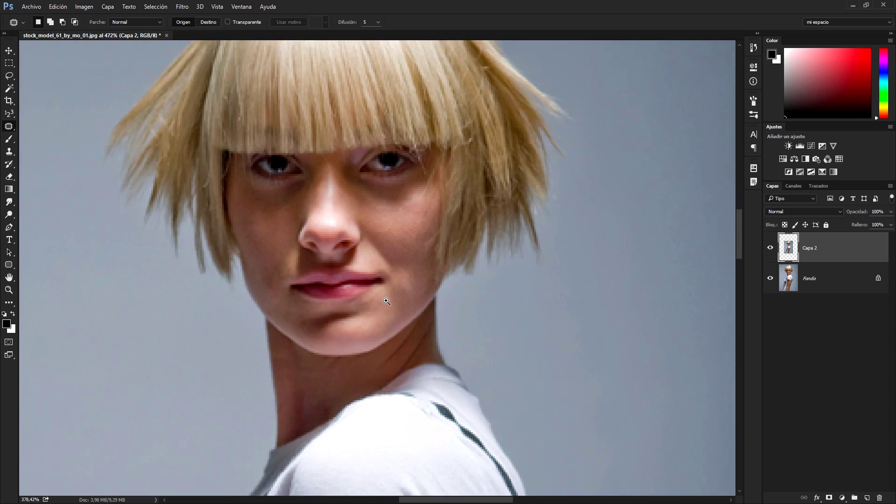
pyautogui.scroll(-3, 386, 306)
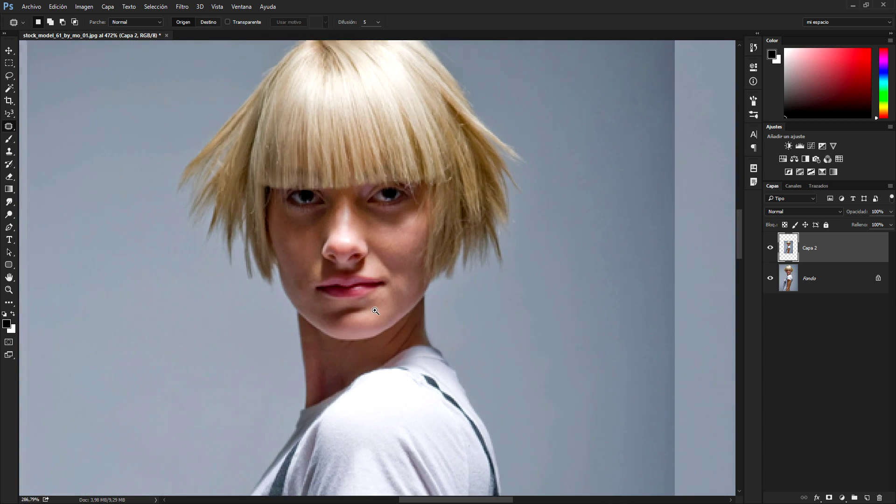
pyautogui.moveTo(407, 286); pyautogui.dragTo(401, 231)
pyautogui.hotkey('ctrl', 'd')
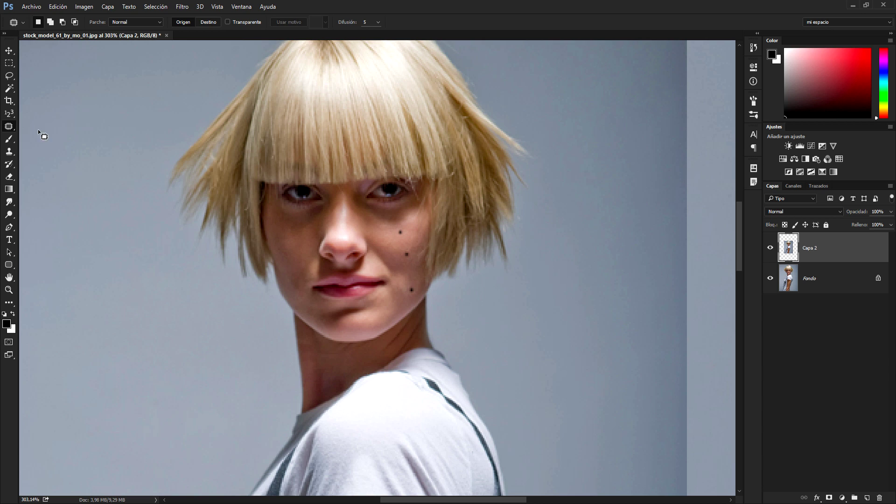
pyautogui.rightClick(6, 131)
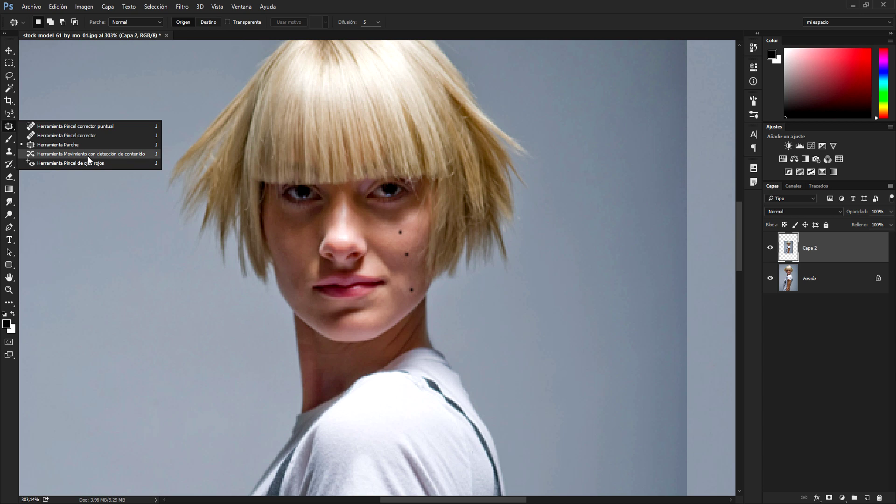
# Relocate the upper cheek dot with Content-Aware Move and deselect it.
pyautogui.click(124, 153)
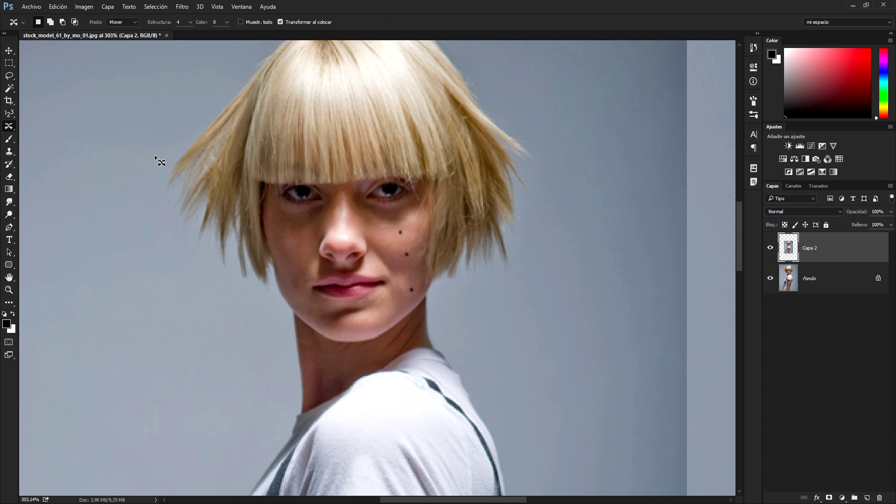
pyautogui.scroll(5, 417, 260)
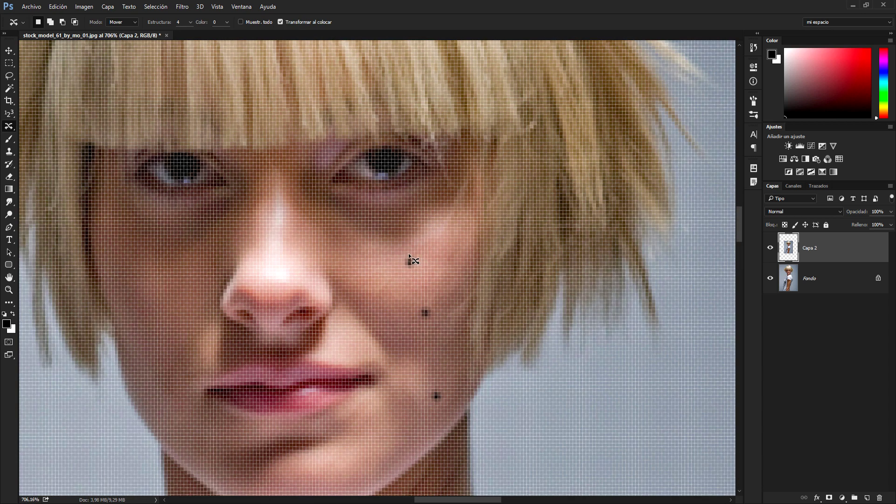
pyautogui.moveTo(402, 261); pyautogui.dragTo(433, 260)
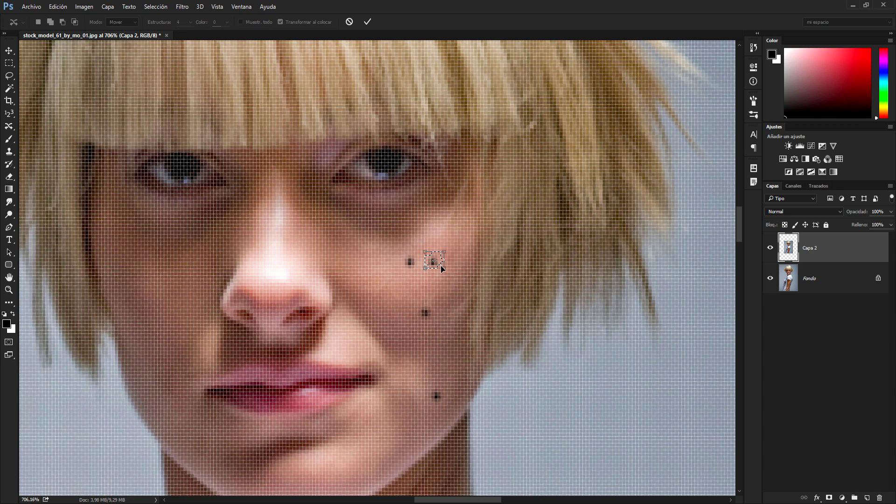
pyautogui.press('Return')
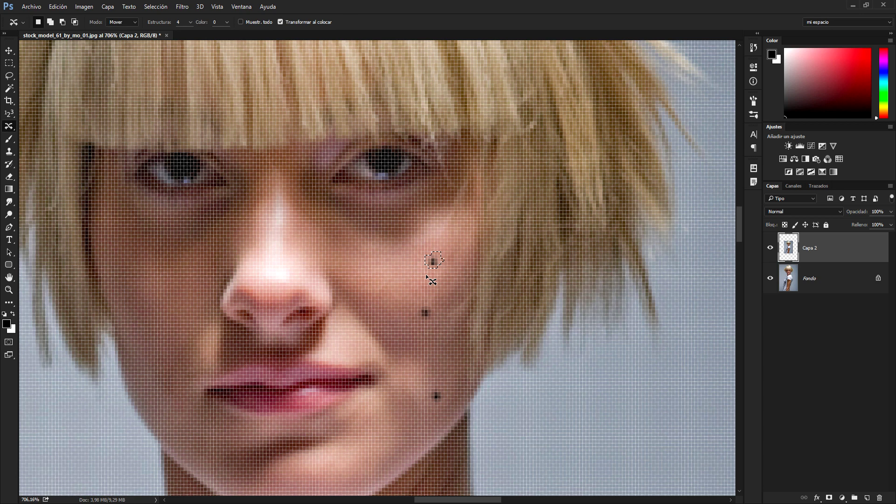
pyautogui.hotkey('ctrl', 'd')
# Move another cheek dot down near the chin, commit it and deselect.
pyautogui.moveTo(432, 281); pyautogui.dragTo(396, 303)
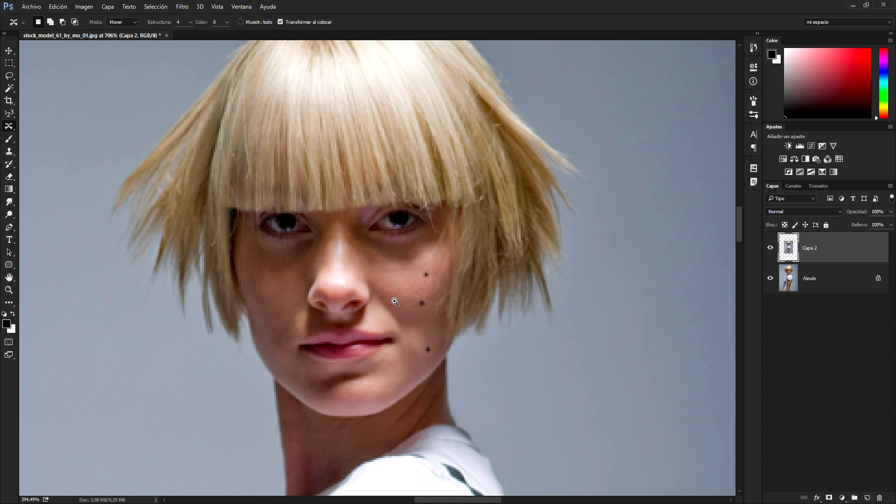
pyautogui.moveTo(423, 272); pyautogui.dragTo(423, 269)
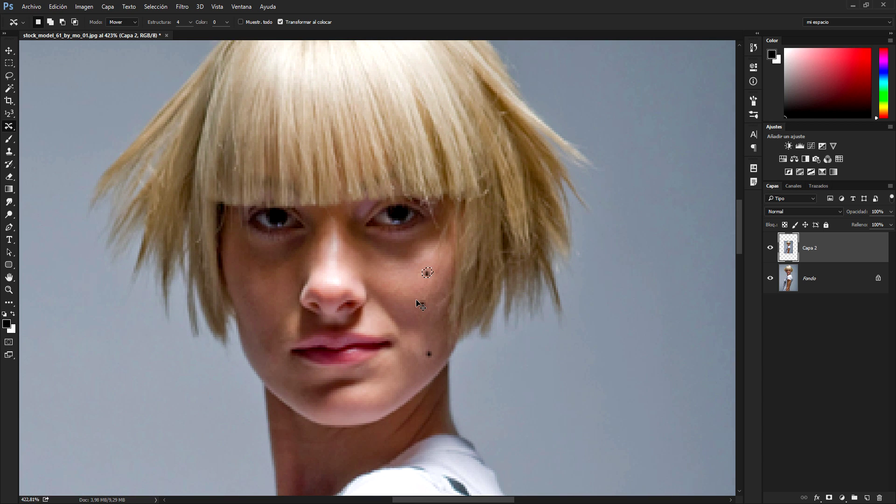
pyautogui.moveTo(427, 273)
pyautogui.mouseDown()
pyautogui.moveTo(390, 364)
pyautogui.moveTo(428, 355)
pyautogui.mouseUp()
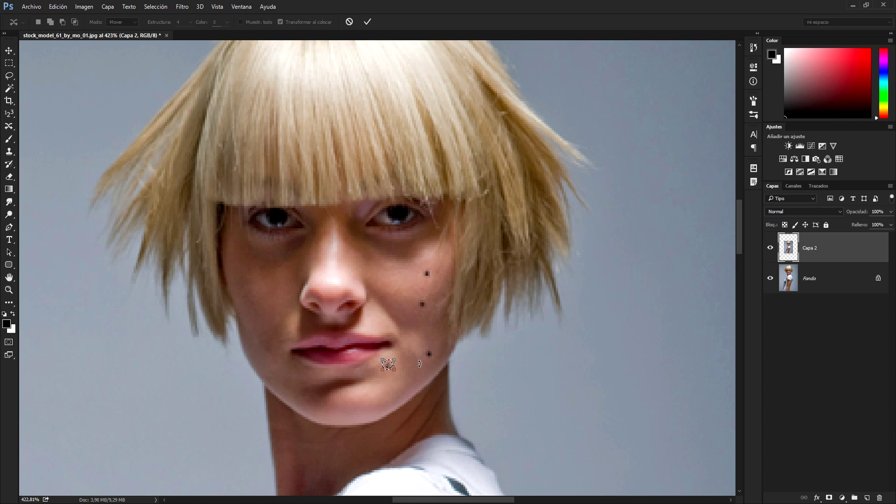
pyautogui.press('Return')
pyautogui.hotkey('ctrl', 'd')
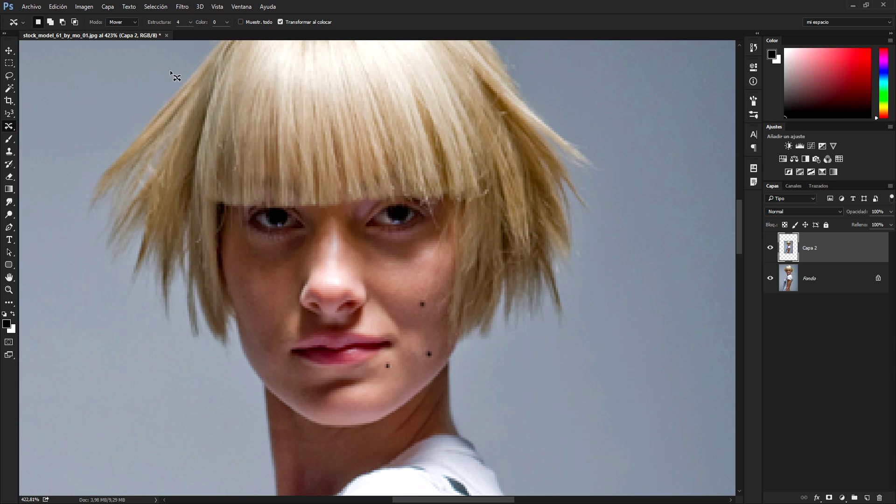
# Paint fake red dots on the left and right pupils with a slightly larger brush.
pyautogui.rightClick(14, 128)
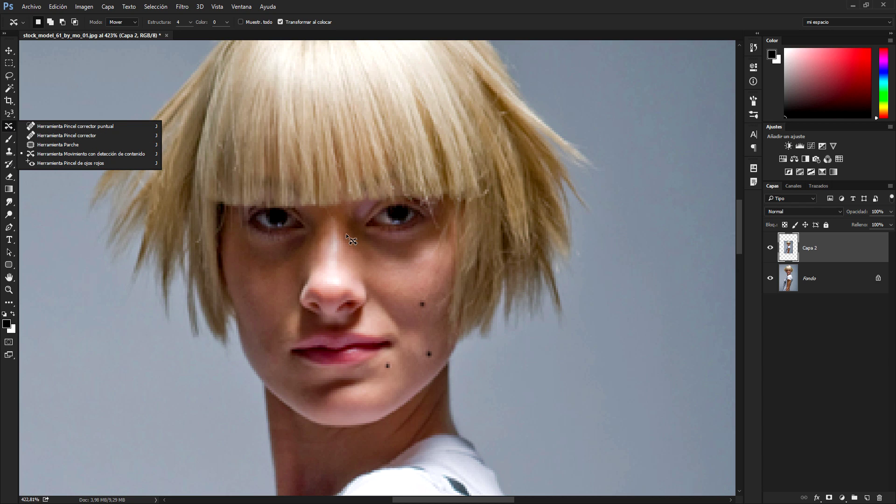
pyautogui.click(74, 161)
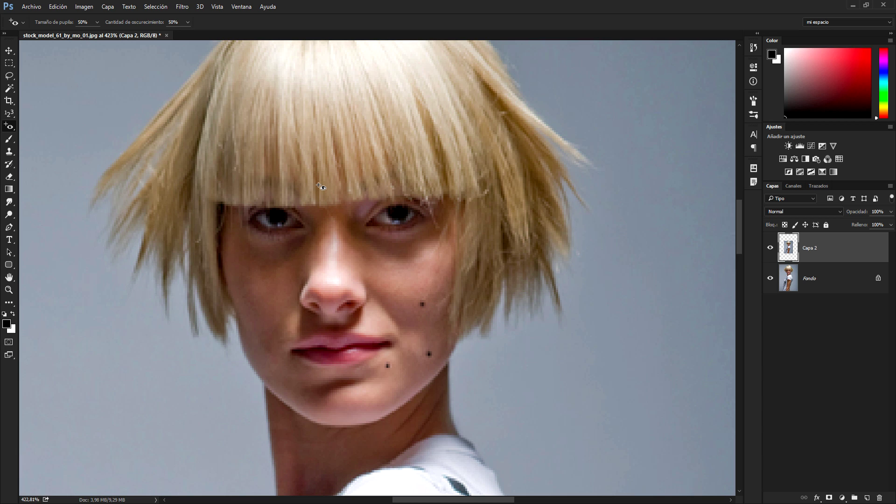
pyautogui.scroll(1, 320, 215)
pyautogui.scroll(-2, 380, 230)
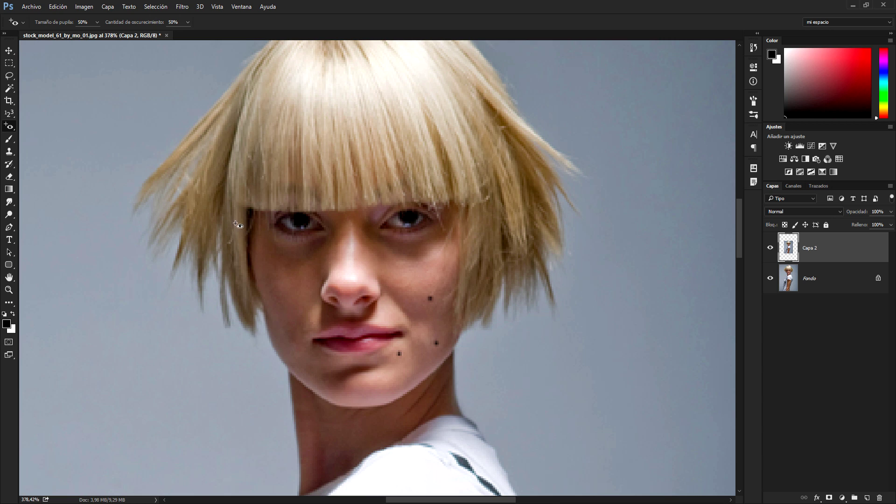
pyautogui.click(9, 139)
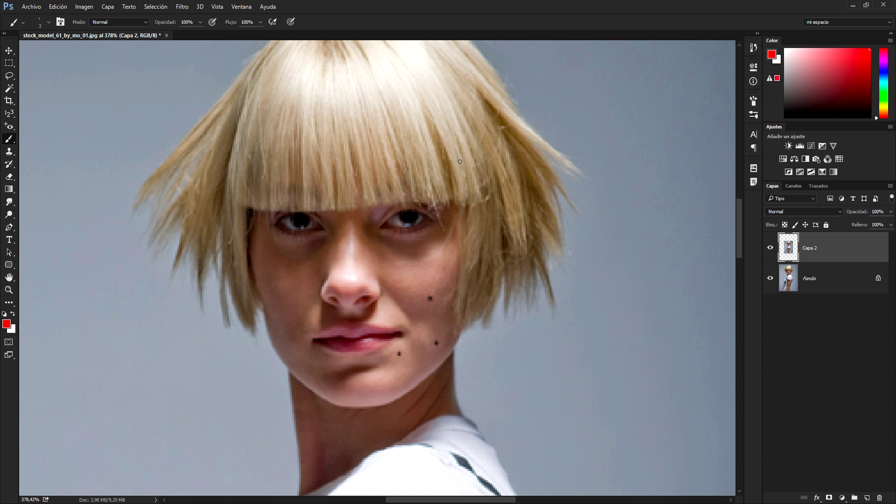
pyautogui.scroll(1, 368, 199)
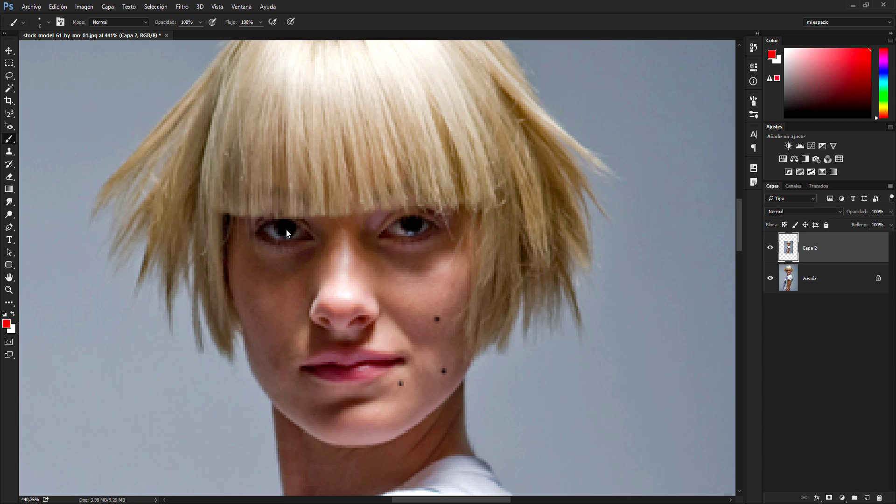
pyautogui.press(']')
pyautogui.press(']')
pyautogui.press(']')
pyautogui.click(284, 227)
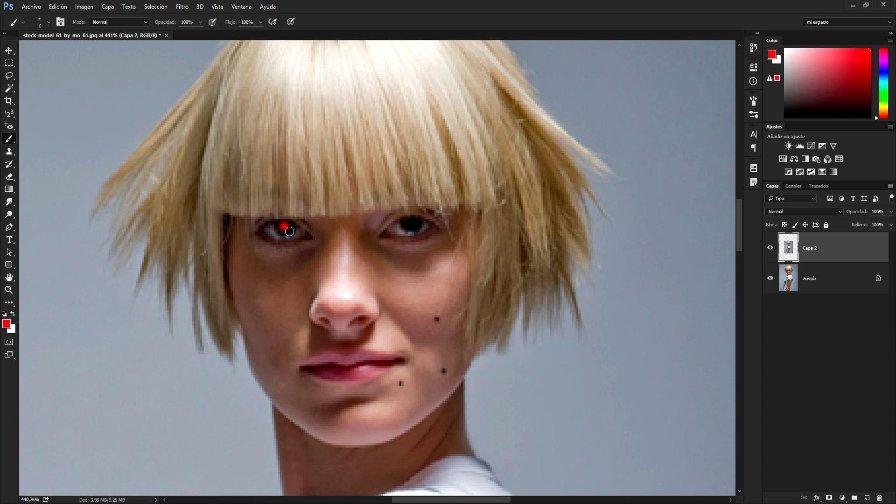
pyautogui.click(412, 225)
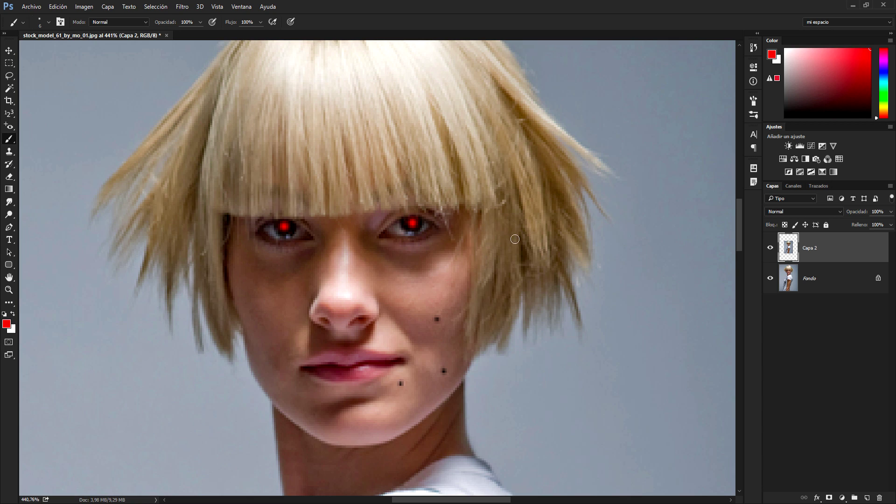
# Remove the red from the pupils with the Red Eye tool.
pyautogui.click(9, 126)
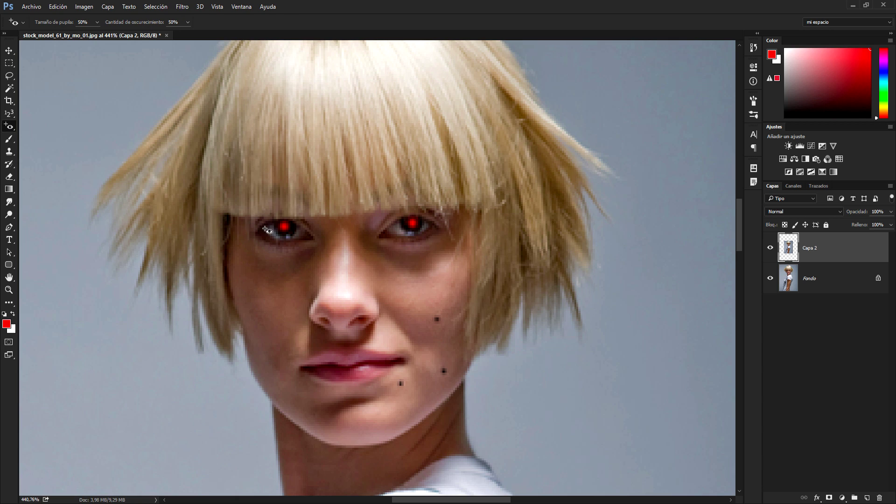
pyautogui.click(287, 231)
pyautogui.click(11, 141)
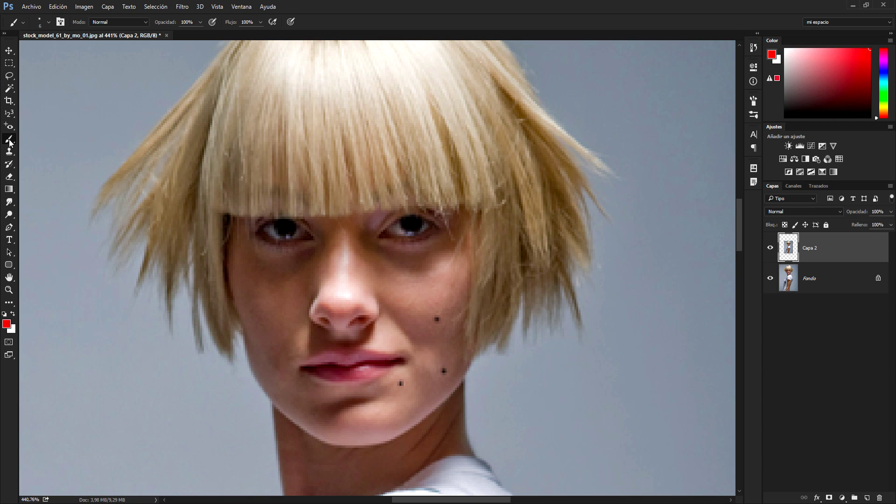
# Keep the ordinary brush and resize it on the canvas, making it bigger and softer.
pyautogui.rightClick(10, 142)
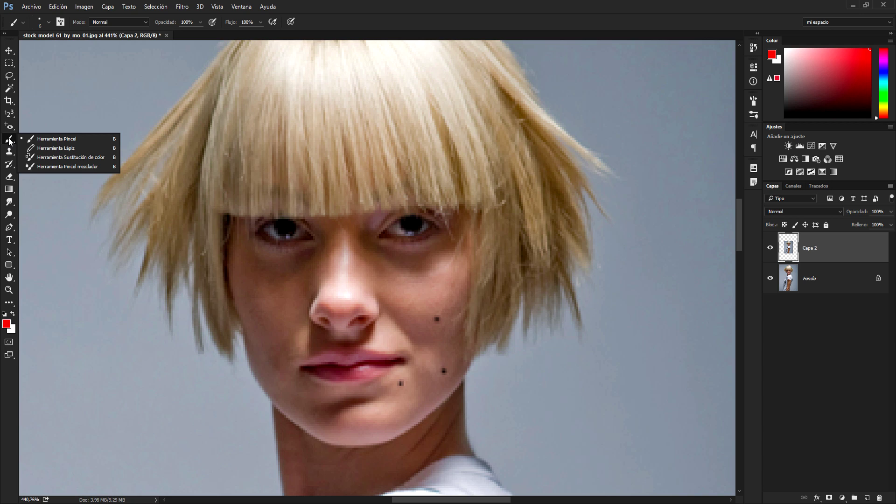
pyautogui.click(41, 140)
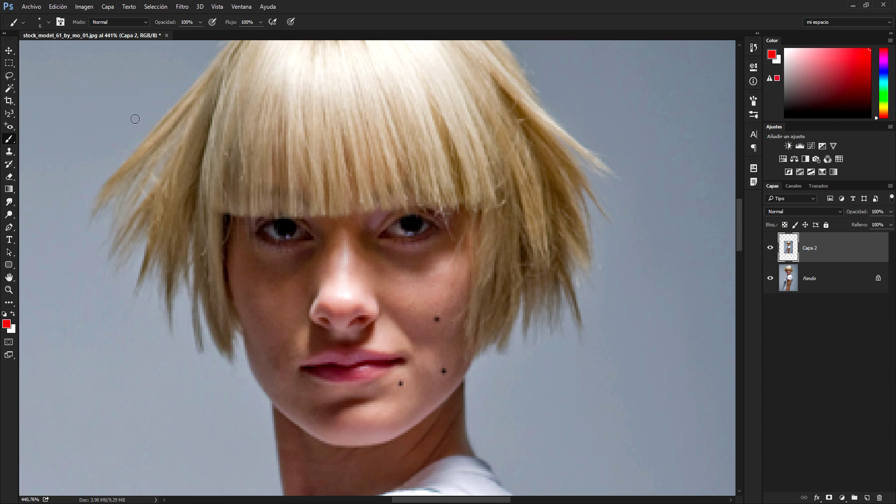
pyautogui.moveTo(240, 225); pyautogui.dragTo(252, 232)
pyautogui.scroll(-1, 280, 224)
pyautogui.scroll(-2, 298, 220)
pyautogui.scroll(-1, 313, 217)
pyautogui.scroll(-2, 313, 217)
pyautogui.scroll(2, 311, 224)
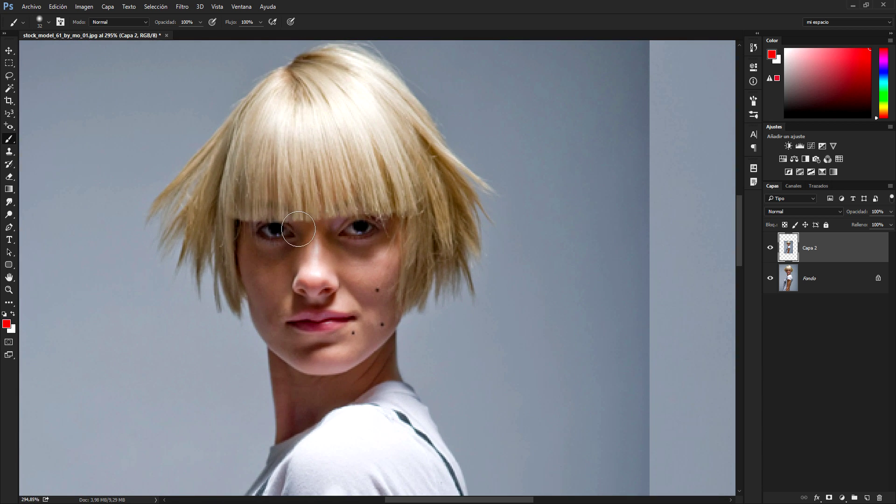
pyautogui.keyDown('alt'); pyautogui.rightClick(261, 208); pyautogui.keyUp('alt')
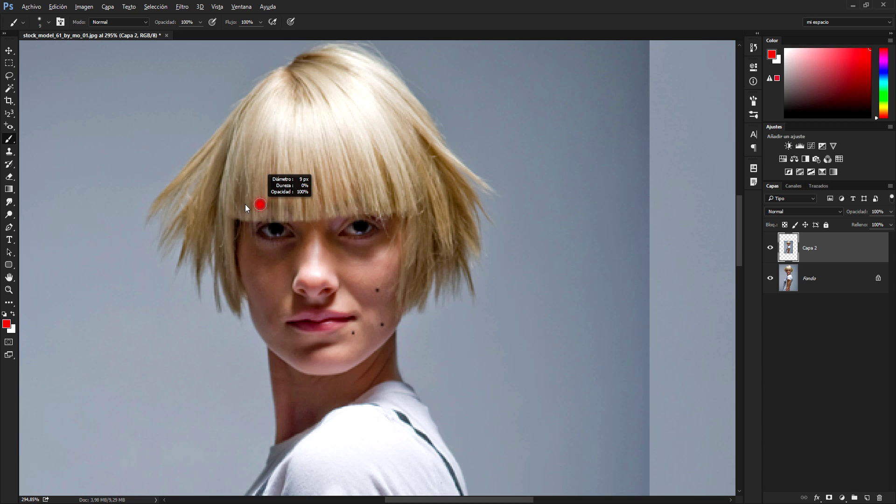
pyautogui.moveTo(245, 205); pyautogui.dragTo(270, 206)
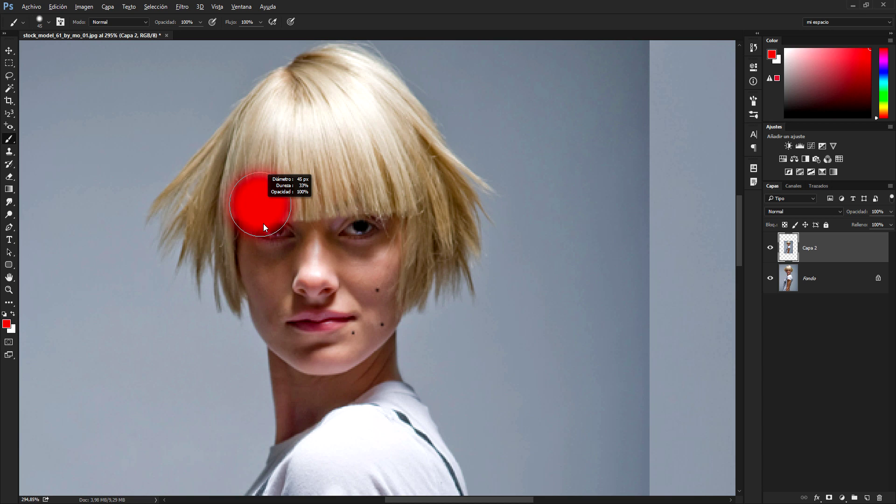
pyautogui.moveTo(262, 262)
pyautogui.mouseDown()
pyautogui.moveTo(267, 213)
pyautogui.moveTo(256, 247)
pyautogui.moveTo(259, 209)
pyautogui.moveTo(298, 208)
pyautogui.moveTo(259, 213)
pyautogui.mouseUp()
# Size the brush over the hair to 87 px, 30% hardness, and list the installed brush sets.
pyautogui.rightClick(299, 149)
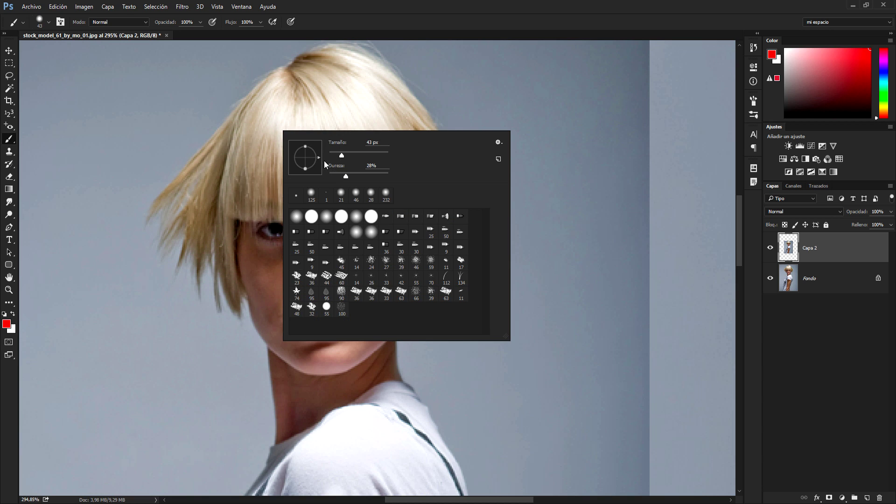
pyautogui.moveTo(224, 198)
pyautogui.mouseDown()
pyautogui.moveTo(220, 174)
pyautogui.moveTo(239, 194)
pyautogui.moveTo(224, 184)
pyautogui.moveTo(288, 205)
pyautogui.moveTo(273, 209)
pyautogui.mouseUp()
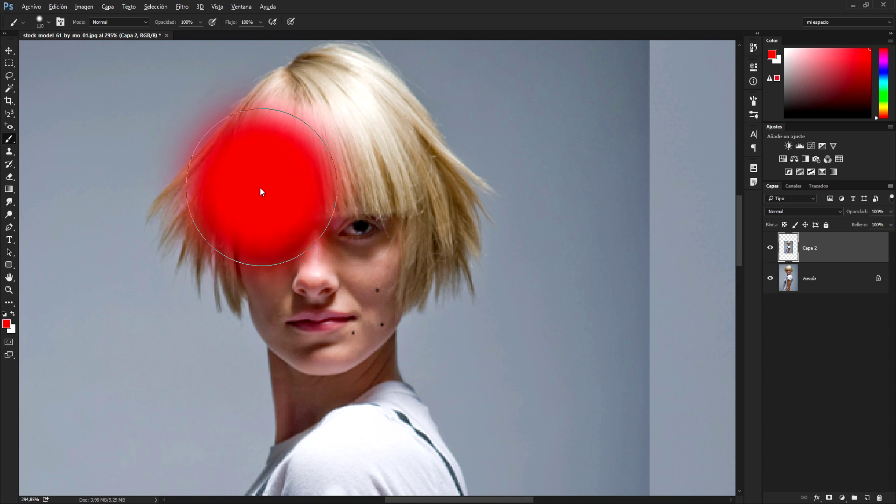
pyautogui.rightClick(322, 252)
pyautogui.rightClick(334, 217)
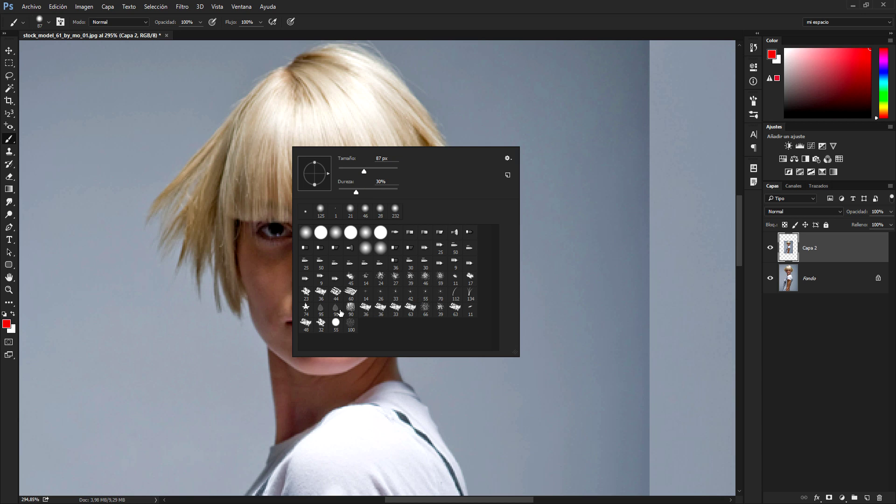
pyautogui.click(49, 22)
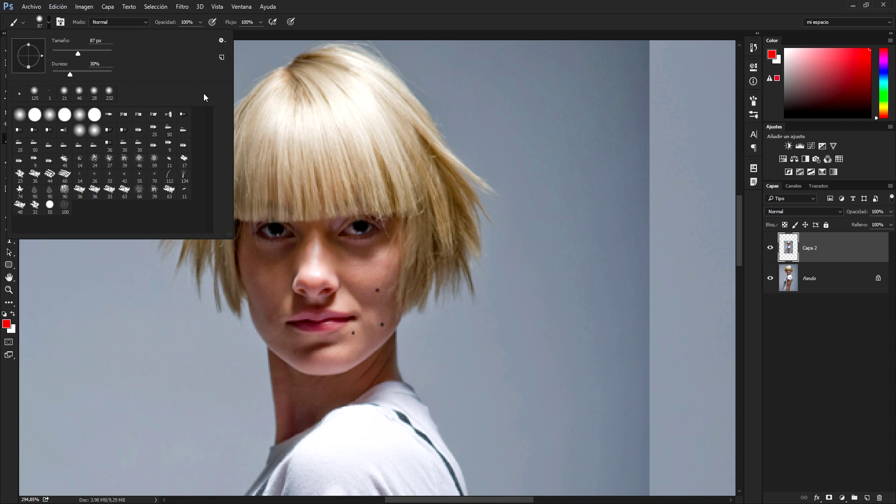
pyautogui.click(223, 41)
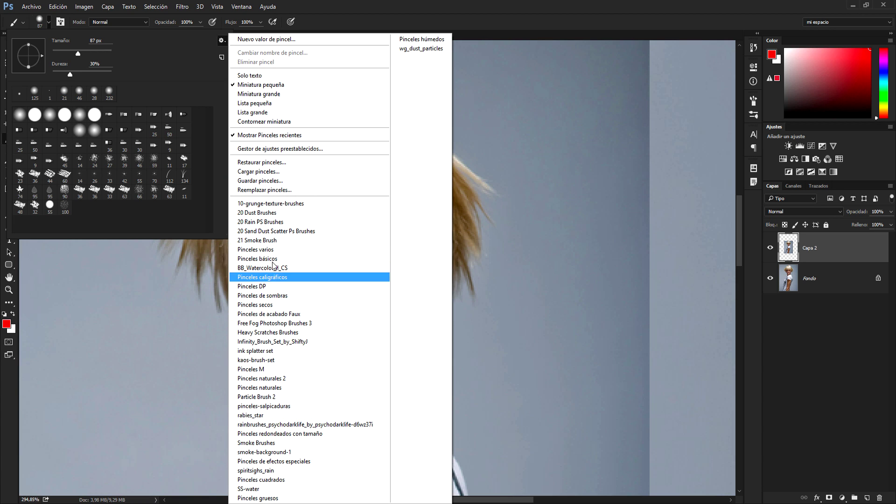
# Dismiss the brush set list and close the brush preset picker.
pyautogui.click(166, 215)
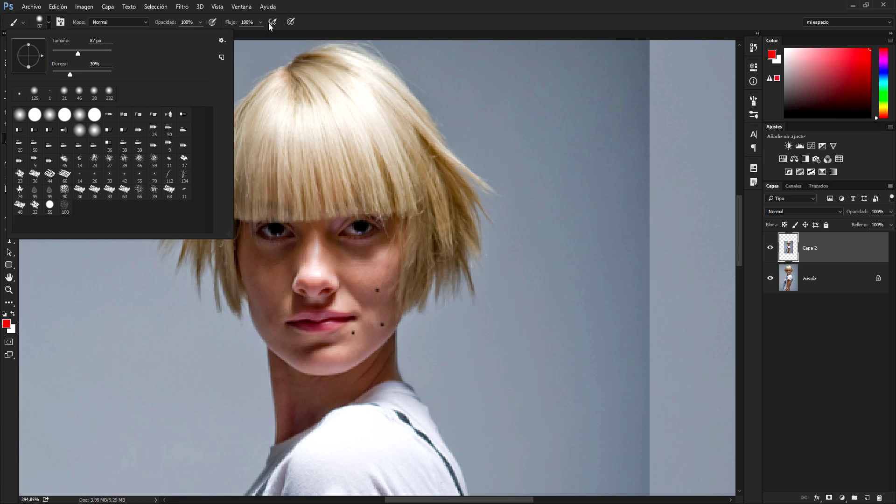
pyautogui.click(329, 4)
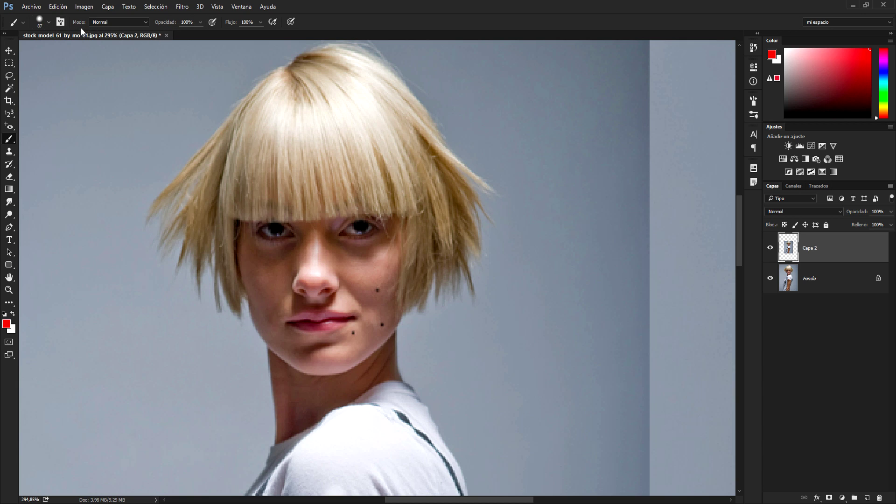
# Keep Normal mode, test red strokes at 40% opacity over the hair, then undo them.
pyautogui.click(138, 23)
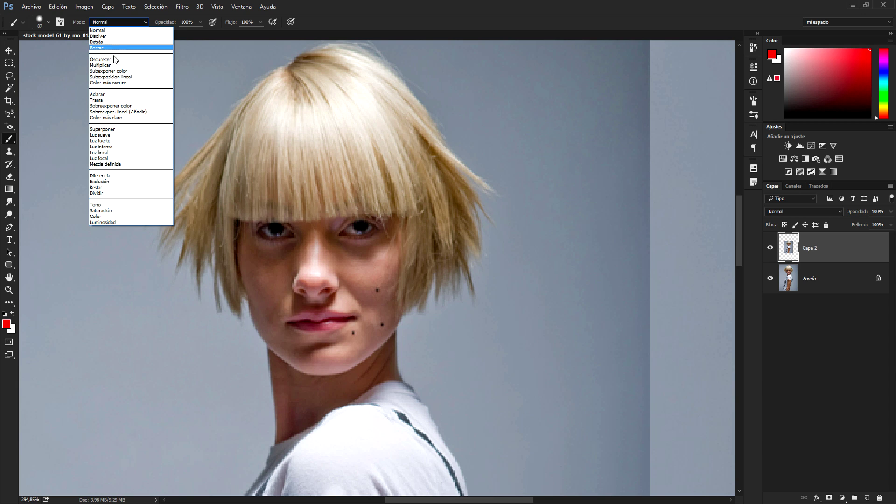
pyautogui.click(153, 29)
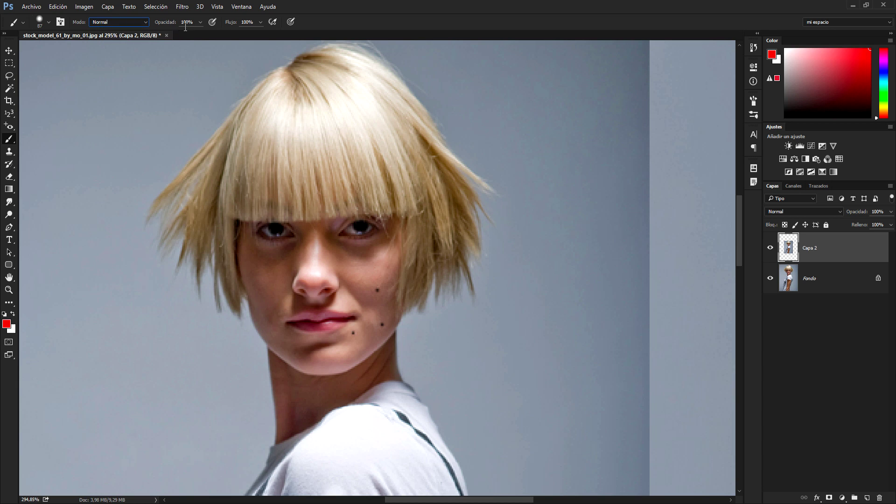
pyautogui.moveTo(170, 23); pyautogui.dragTo(156, 23)
pyautogui.moveTo(184, 140); pyautogui.dragTo(222, 140)
pyautogui.moveTo(318, 219); pyautogui.dragTo(252, 346)
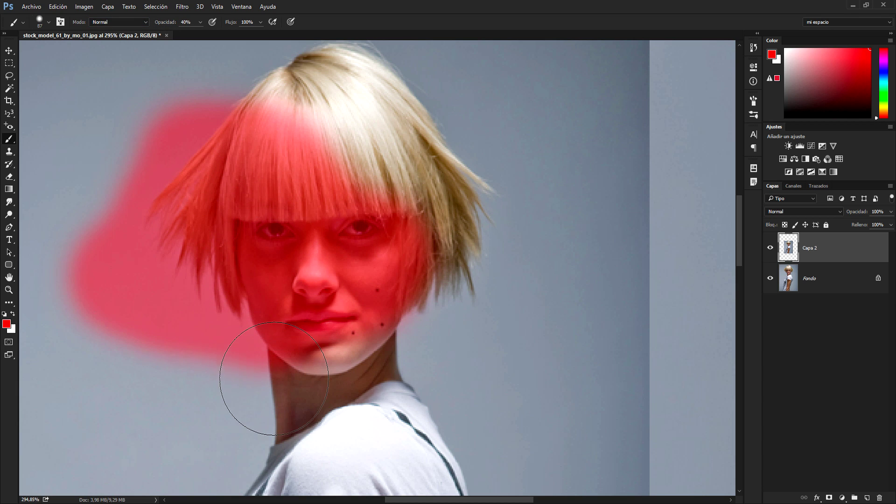
pyautogui.hotkey('ctrl', 'z')
pyautogui.hotkey('ctrl', 'z')
# Test soft red strokes at 100% opacity and 25% flow, undo them, and restore flow to 100%.
pyautogui.moveTo(174, 25)
pyautogui.mouseDown()
pyautogui.moveTo(267, 22)
pyautogui.moveTo(204, 24)
pyautogui.mouseUp()
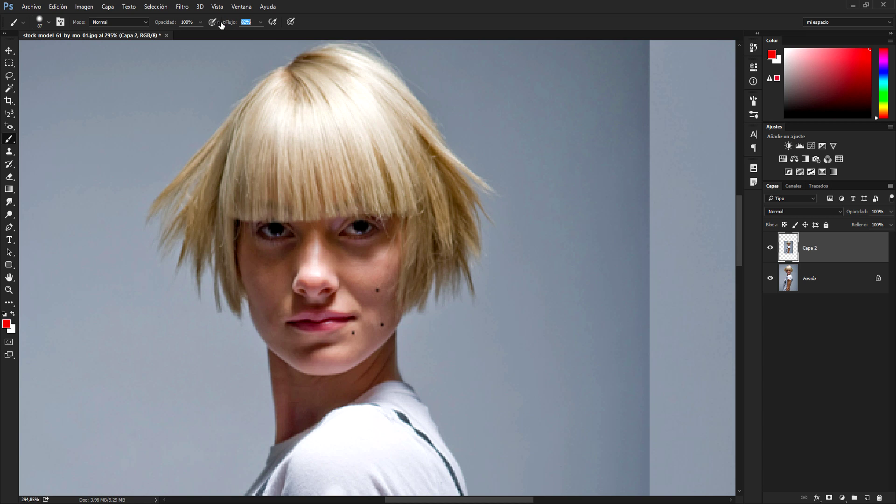
pyautogui.moveTo(204, 24); pyautogui.dragTo(193, 25)
pyautogui.moveTo(154, 173); pyautogui.dragTo(198, 208)
pyautogui.moveTo(220, 247); pyautogui.dragTo(584, 241)
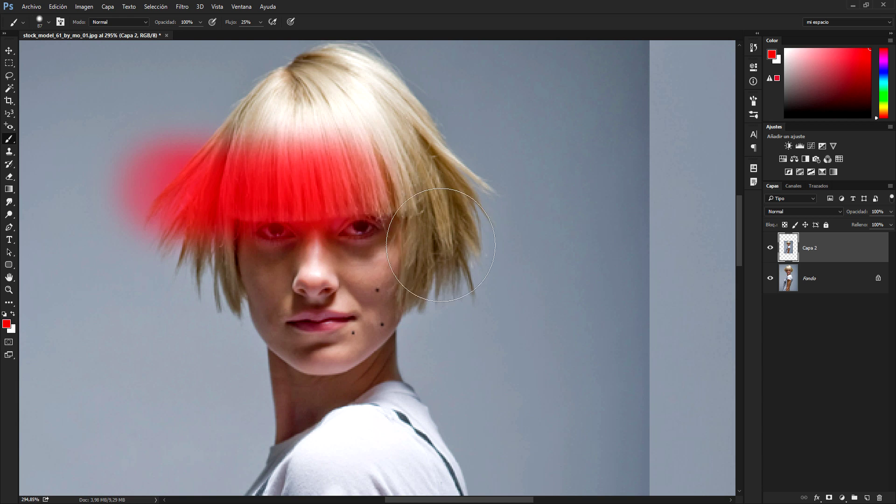
pyautogui.moveTo(243, 260)
pyautogui.mouseDown()
pyautogui.moveTo(275, 250)
pyautogui.moveTo(400, 260)
pyautogui.moveTo(567, 239)
pyautogui.mouseUp()
pyautogui.hotkey('ctrl', 'alt', 'z')
pyautogui.hotkey('ctrl', 'alt', 'z')
pyautogui.hotkey('ctrl', 'alt', 'z')
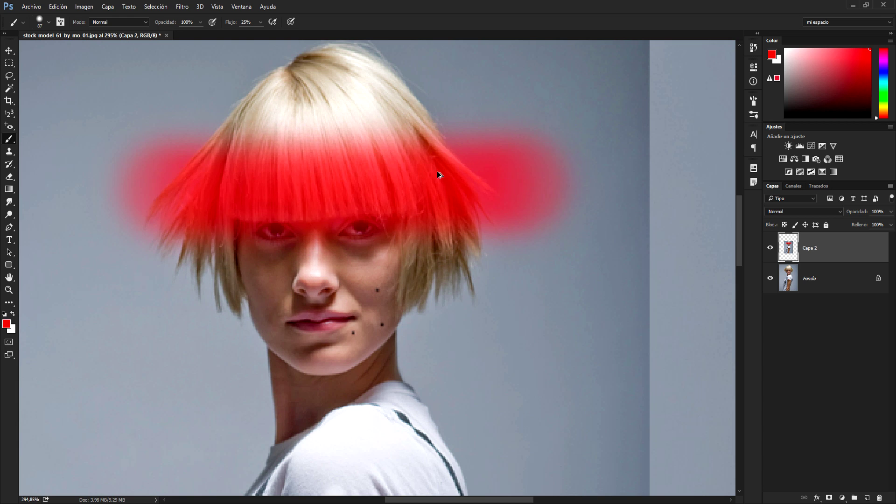
pyautogui.hotkey('ctrl', 'alt', 'z')
pyautogui.hotkey('ctrl', 'alt', 'z')
pyautogui.moveTo(232, 28); pyautogui.dragTo(295, 24)
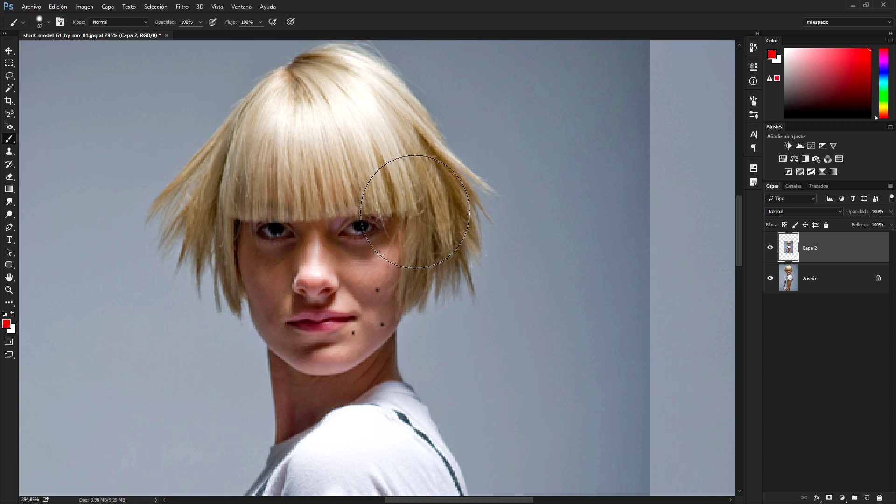
pyautogui.click(754, 101)
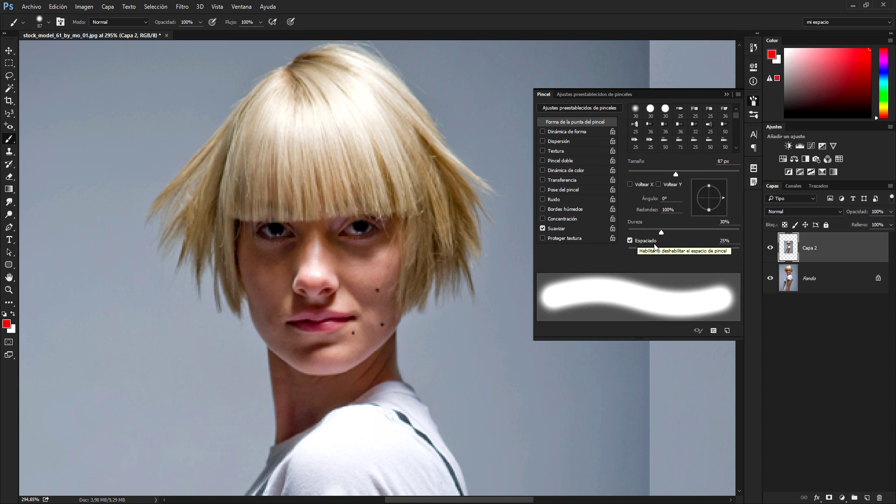
pyautogui.click(726, 95)
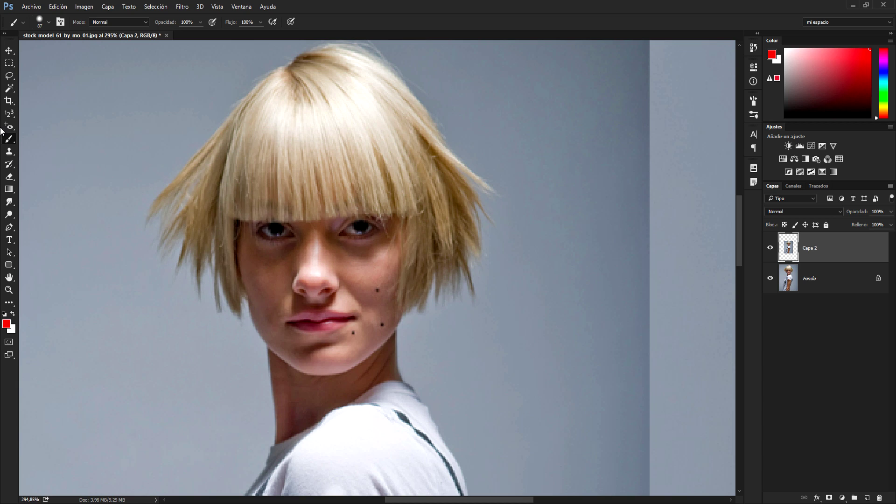
pyautogui.rightClick(8, 141)
pyautogui.click(41, 144)
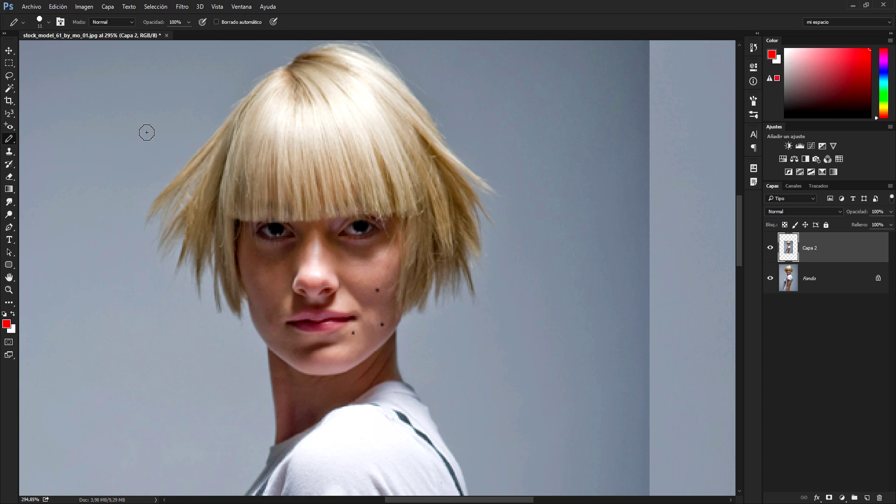
# Resize the pencil, draw a test red zigzag beside the hair, and undo it.
pyautogui.moveTo(159, 153); pyautogui.dragTo(144, 149)
pyautogui.moveTo(103, 91); pyautogui.dragTo(96, 90)
pyautogui.moveTo(166, 211)
pyautogui.mouseDown()
pyautogui.moveTo(158, 210)
pyautogui.moveTo(167, 313)
pyautogui.mouseUp()
pyautogui.moveTo(139, 350); pyautogui.dragTo(163, 396)
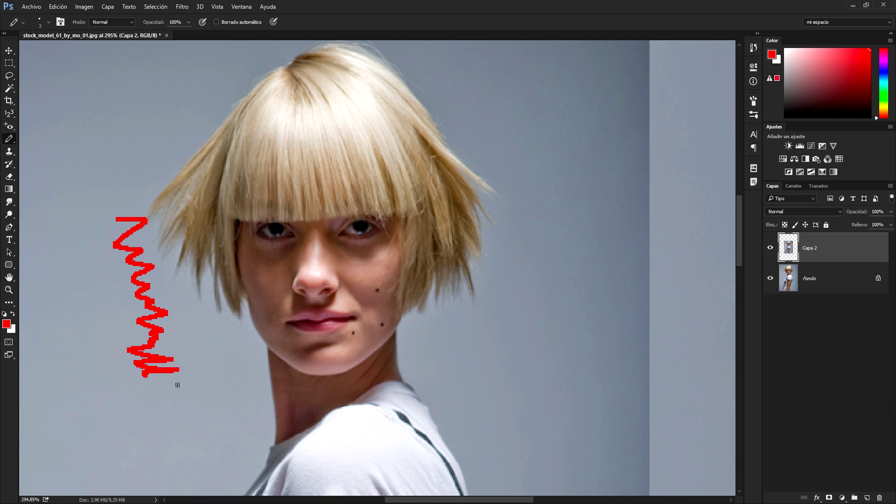
pyautogui.hotkey('ctrl', 'z')
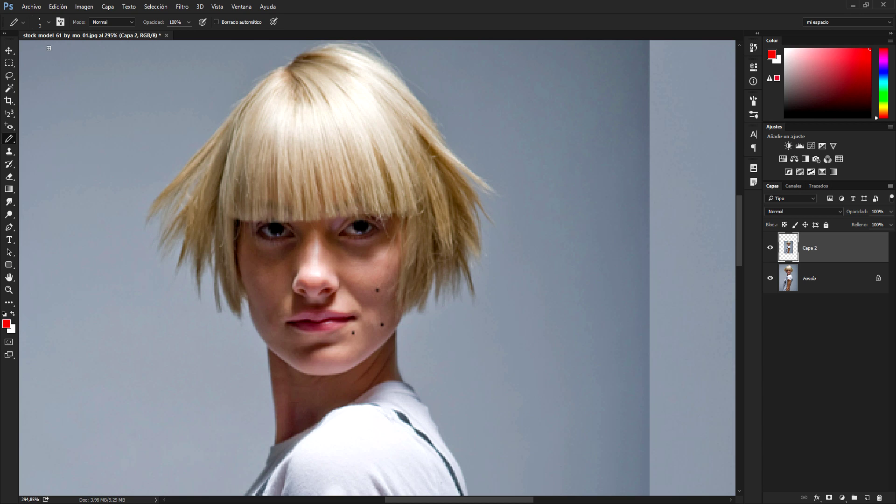
pyautogui.click(48, 22)
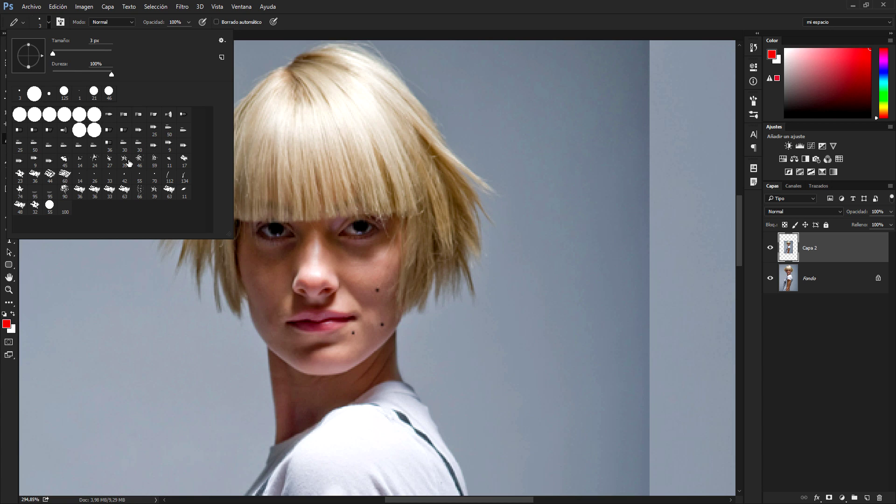
pyautogui.click(355, 6)
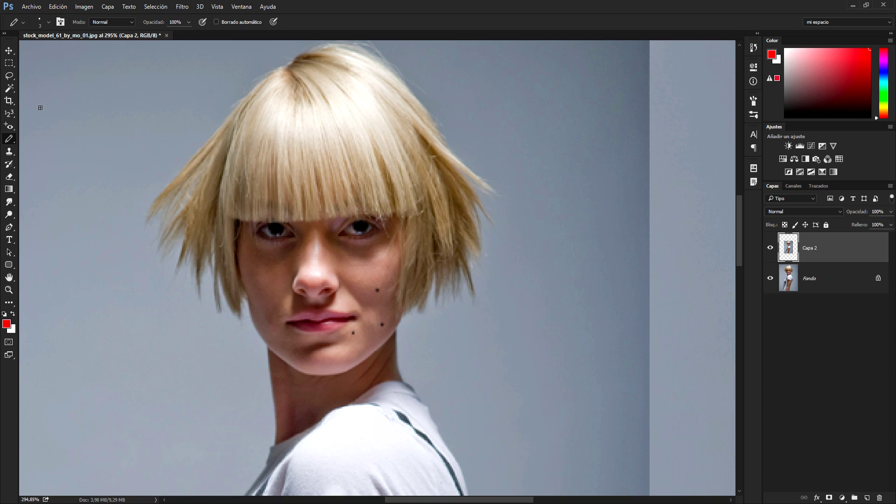
pyautogui.rightClick(14, 144)
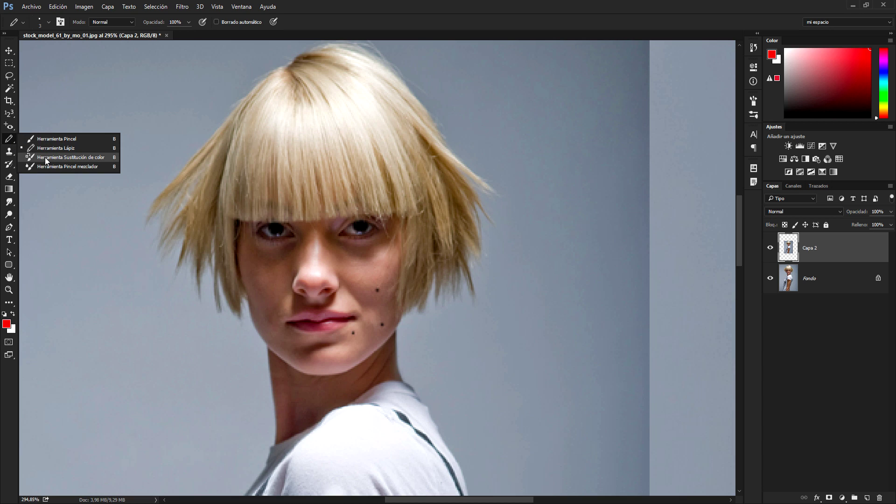
# Switch to Color Replacement and test red recolouring on the bangs and arm, undoing each.
pyautogui.click(58, 157)
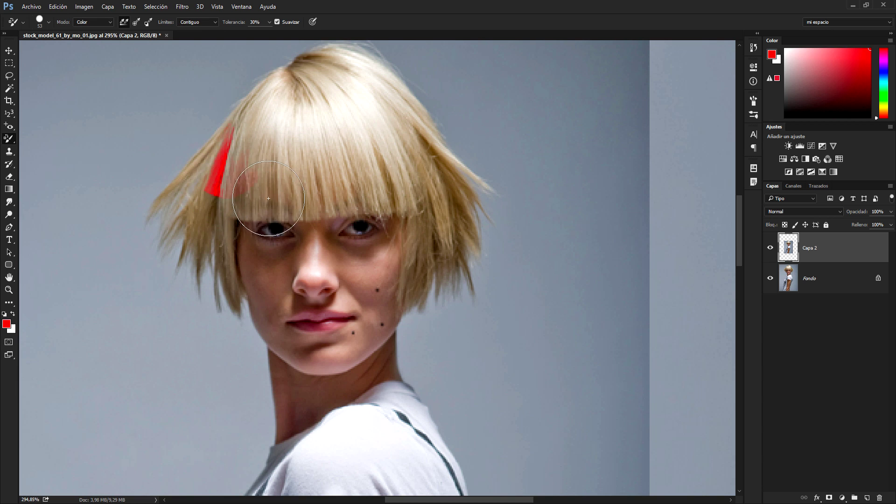
pyautogui.moveTo(219, 178); pyautogui.dragTo(303, 163)
pyautogui.hotkey('ctrl', 'z')
pyautogui.scroll(-3, 351, 283)
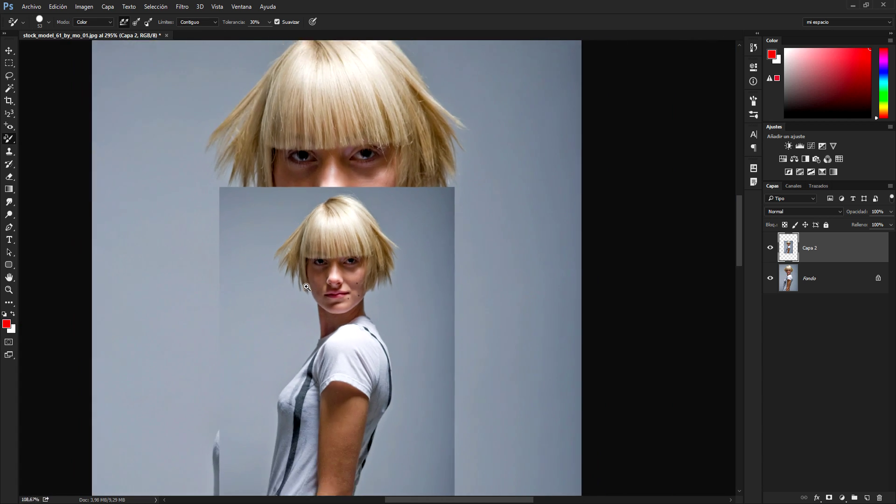
pyautogui.scroll(-2, 355, 364)
pyautogui.scroll(3, 355, 365)
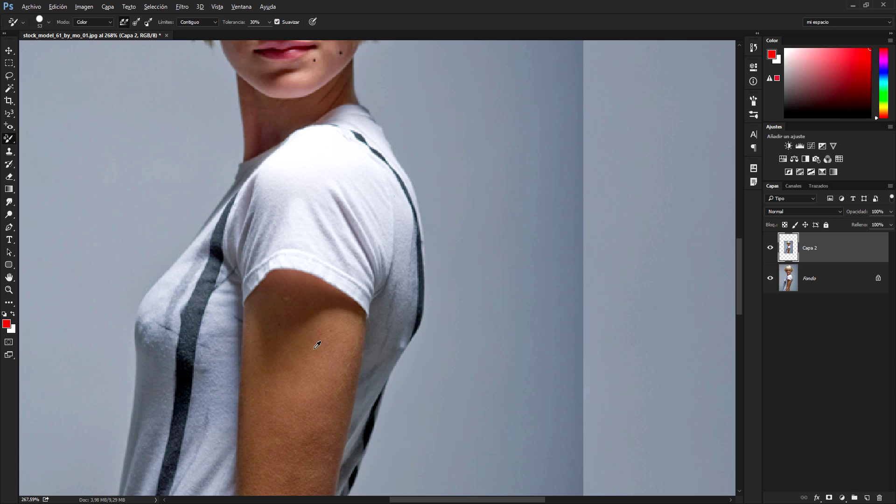
pyautogui.moveTo(350, 345); pyautogui.dragTo(366, 432)
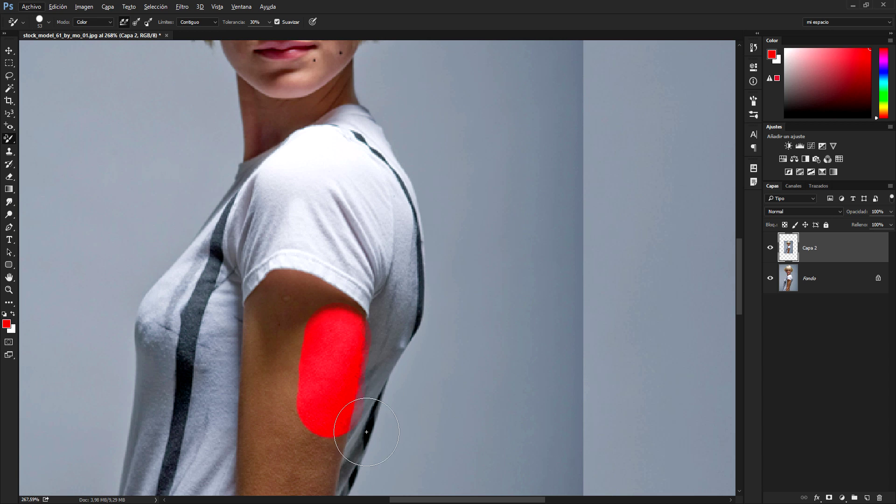
pyautogui.hotkey('ctrl', 'alt', 'z')
# Set tolerance to 10%, recolour the upper arm red, then undo it.
pyautogui.moveTo(235, 26)
pyautogui.mouseDown()
pyautogui.moveTo(224, 25)
pyautogui.moveTo(252, 26)
pyautogui.mouseUp()
pyautogui.moveTo(360, 334); pyautogui.dragTo(373, 441)
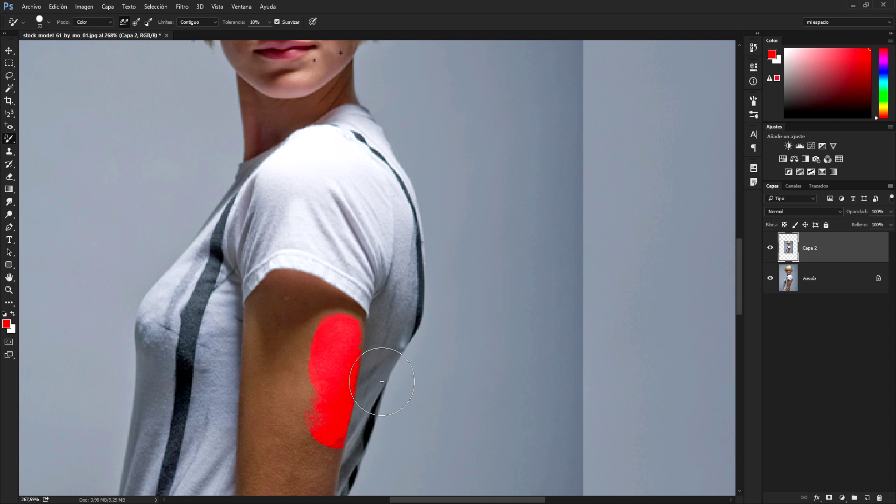
pyautogui.moveTo(356, 340)
pyautogui.mouseDown()
pyautogui.moveTo(326, 344)
pyautogui.moveTo(344, 420)
pyautogui.moveTo(316, 456)
pyautogui.moveTo(331, 469)
pyautogui.mouseUp()
pyautogui.scroll(-1, 331, 469)
pyautogui.scroll(-1, 331, 469)
pyautogui.moveTo(366, 386); pyautogui.dragTo(337, 480)
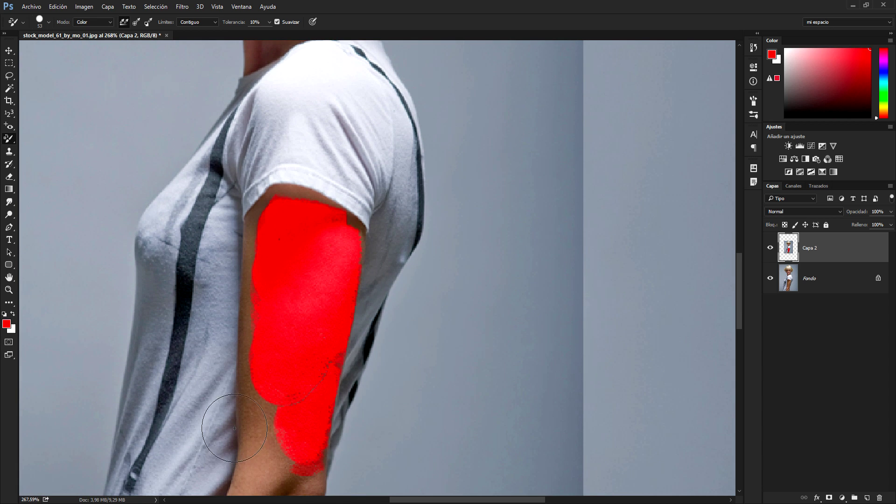
pyautogui.scroll(3, 228, 323)
pyautogui.hotkey('ctrl', 'z')
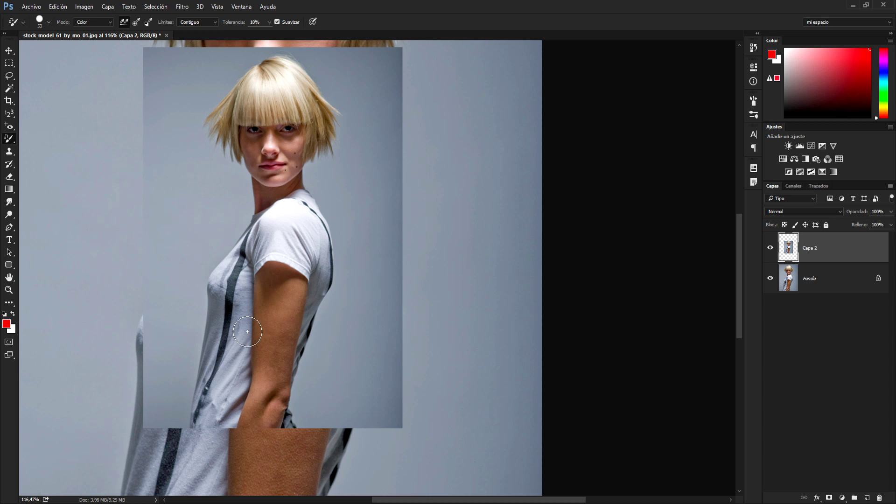
pyautogui.scroll(1, 236, 148)
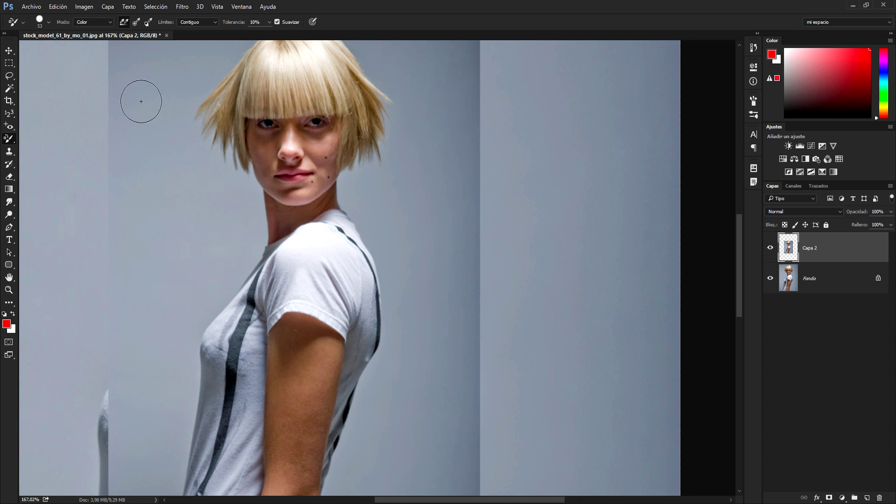
# Smear red over the chin and neck with the mixer brush, undo it, and return to the regular brush.
pyautogui.rightClick(8, 139)
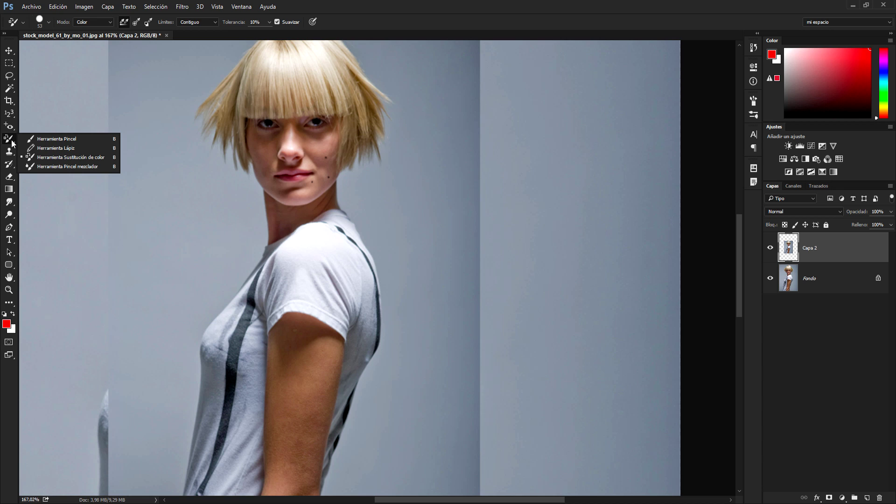
pyautogui.click(42, 169)
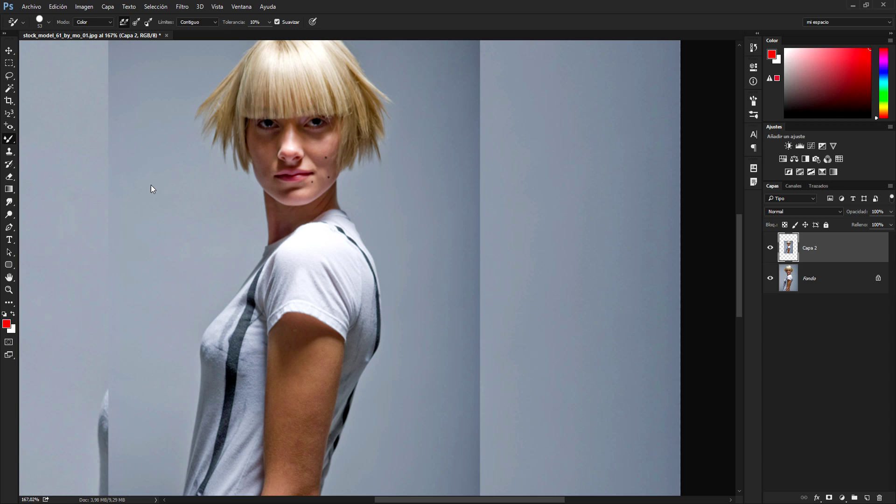
pyautogui.hotkey('shift', 'b')
pyautogui.moveTo(321, 231)
pyautogui.mouseDown()
pyautogui.moveTo(304, 246)
pyautogui.moveTo(289, 121)
pyautogui.moveTo(327, 191)
pyautogui.moveTo(354, 117)
pyautogui.moveTo(283, 103)
pyautogui.mouseUp()
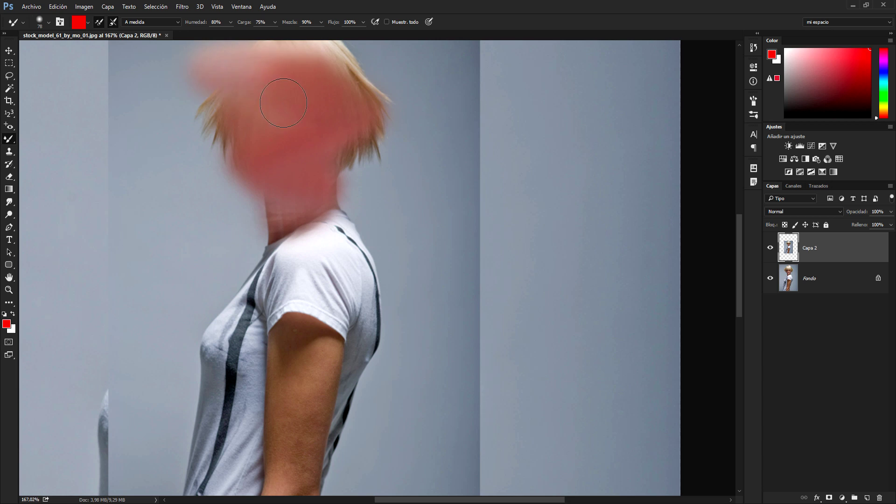
pyautogui.hotkey('ctrl', 'alt', 'z')
pyautogui.hotkey('ctrl', 'alt', 'z')
pyautogui.hotkey('ctrl', 'alt', 'z')
pyautogui.rightClick(9, 140)
pyautogui.click(45, 139)
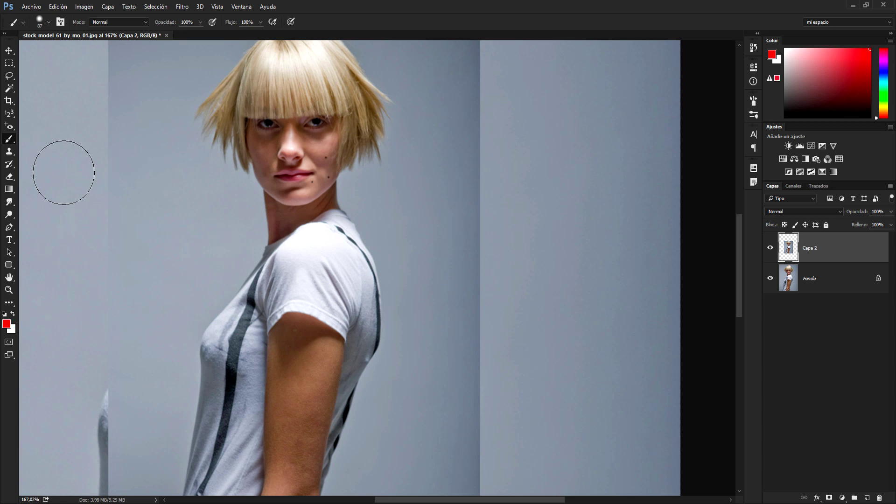
# With the Clone Stamp, zoom on the cheek, sample clean skin and cover the upper cheek mole.
pyautogui.click(9, 154)
pyautogui.click(61, 151)
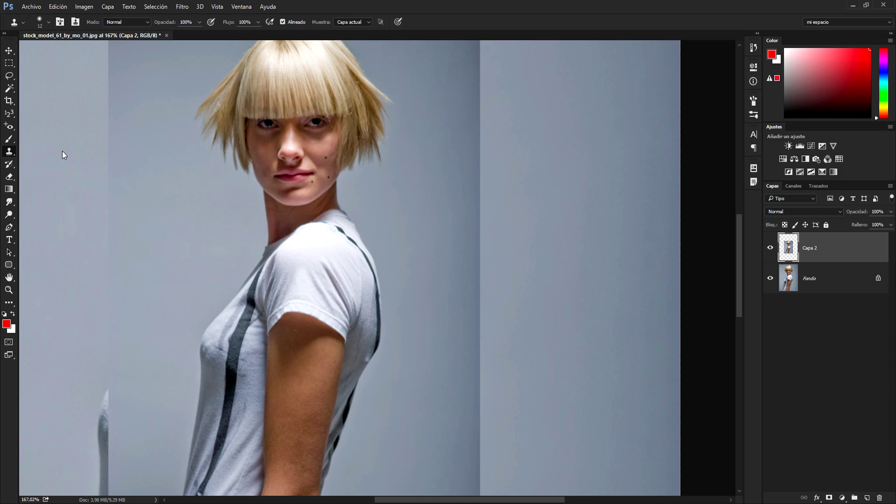
pyautogui.moveTo(324, 170)
pyautogui.mouseDown()
pyautogui.moveTo(369, 164)
pyautogui.moveTo(360, 164)
pyautogui.mouseUp()
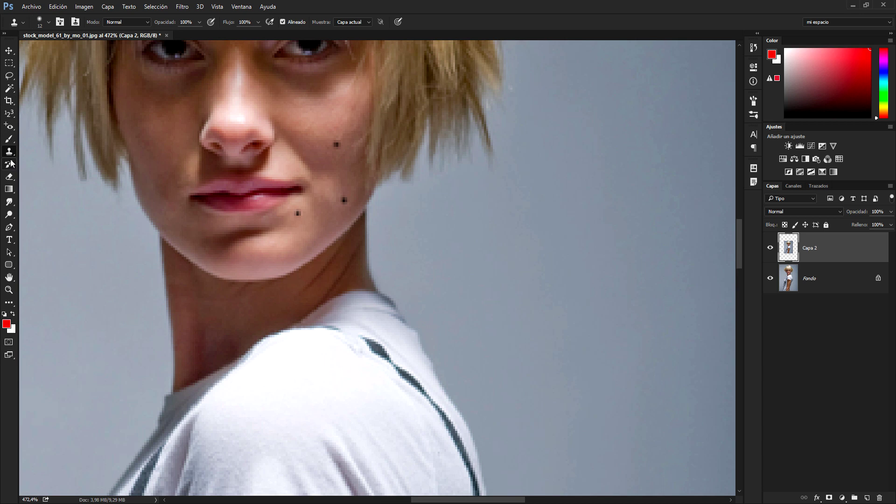
pyautogui.click(13, 125)
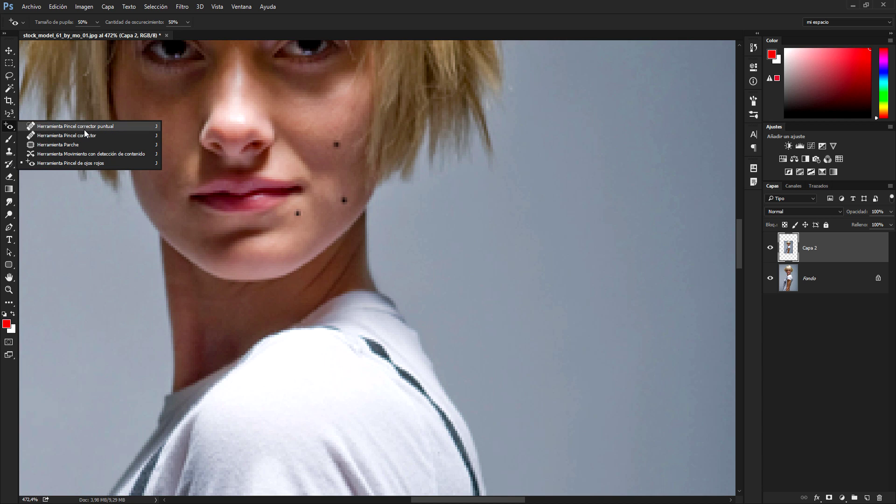
pyautogui.click(322, 6)
pyautogui.scroll(-2, 341, 152)
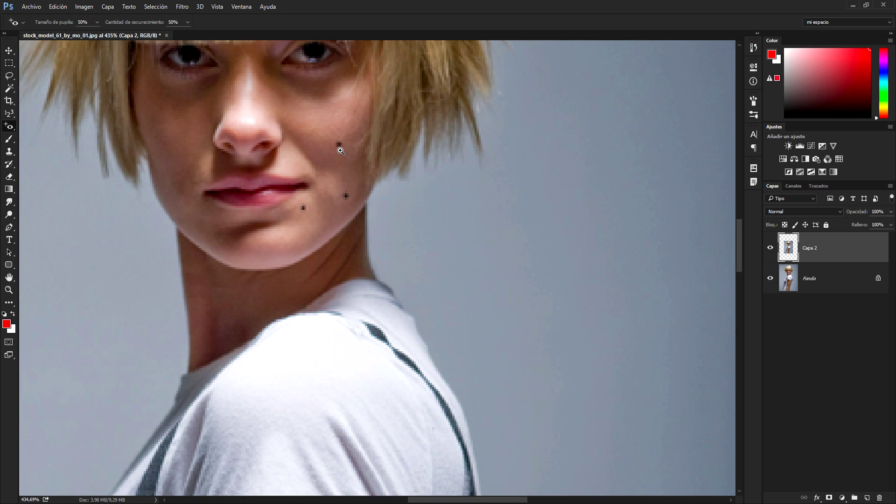
pyautogui.scroll(1, 341, 152)
pyautogui.click(9, 153)
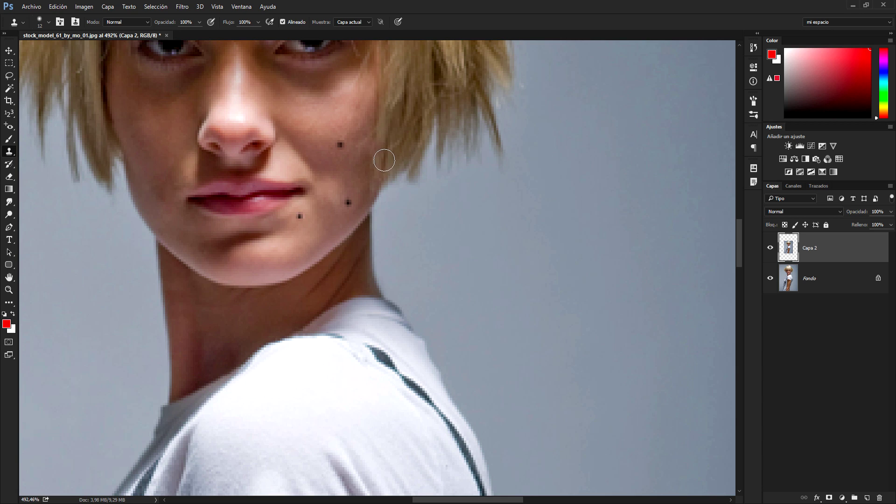
pyautogui.keyDown('alt'); pyautogui.click(327, 146); pyautogui.keyUp('alt')
pyautogui.keyDown('alt'); pyautogui.click(319, 145); pyautogui.keyUp('alt')
pyautogui.click(341, 145)
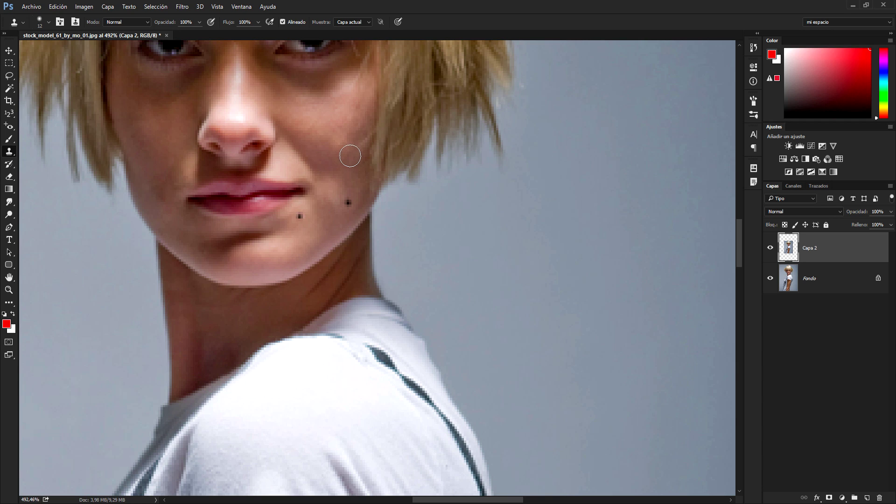
# With a smaller brush, clone away the chin mole and the mole at the jaw edge.
pyautogui.keyDown('alt'); pyautogui.rightClick(346, 188); pyautogui.keyUp('alt')
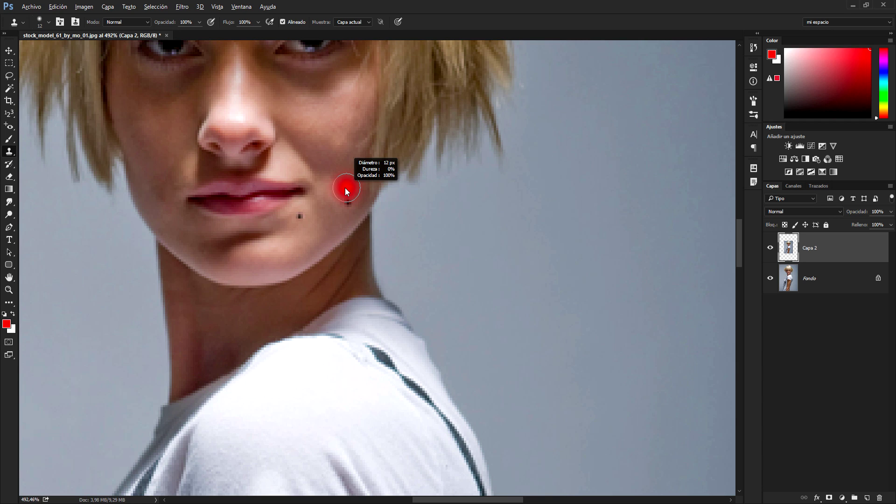
pyautogui.click(348, 202)
pyautogui.hotkey('ctrl', 'z')
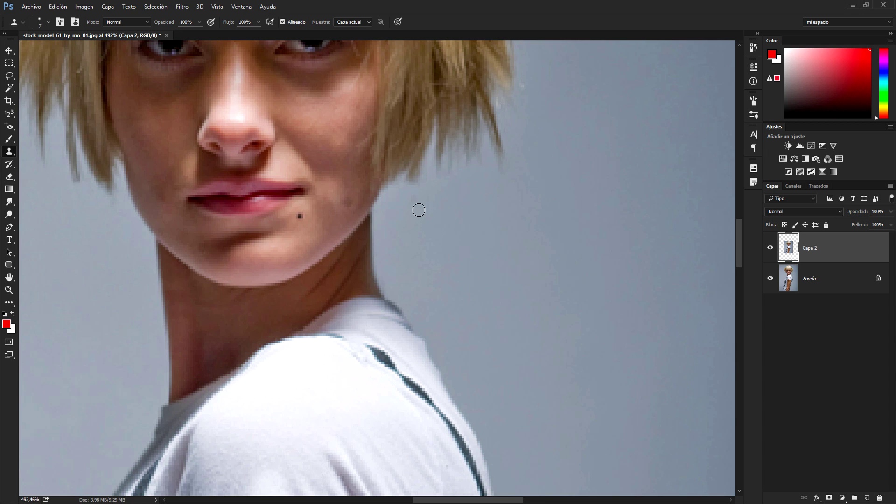
pyautogui.click(300, 217)
pyautogui.keyDown('alt'); pyautogui.click(296, 235); pyautogui.keyUp('alt')
pyautogui.click(303, 219)
pyautogui.click(350, 212)
pyautogui.scroll(-5, 461, 183)
pyautogui.scroll(3, 105, 191)
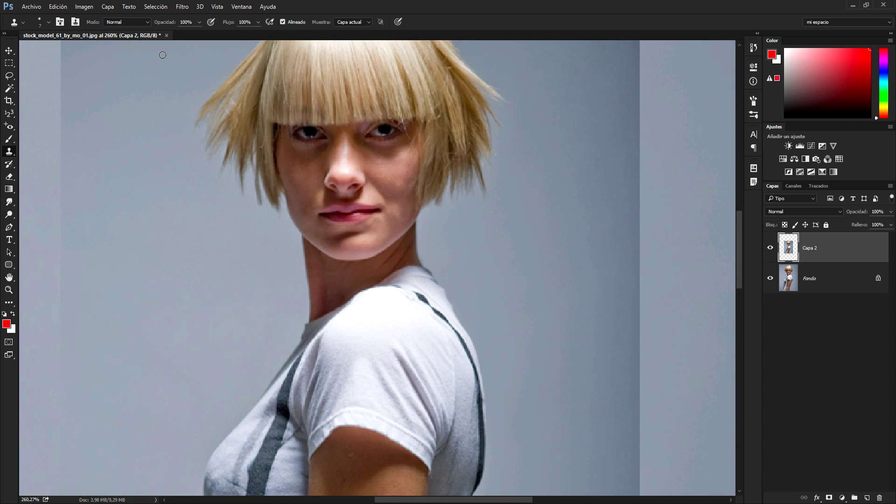
pyautogui.click(48, 22)
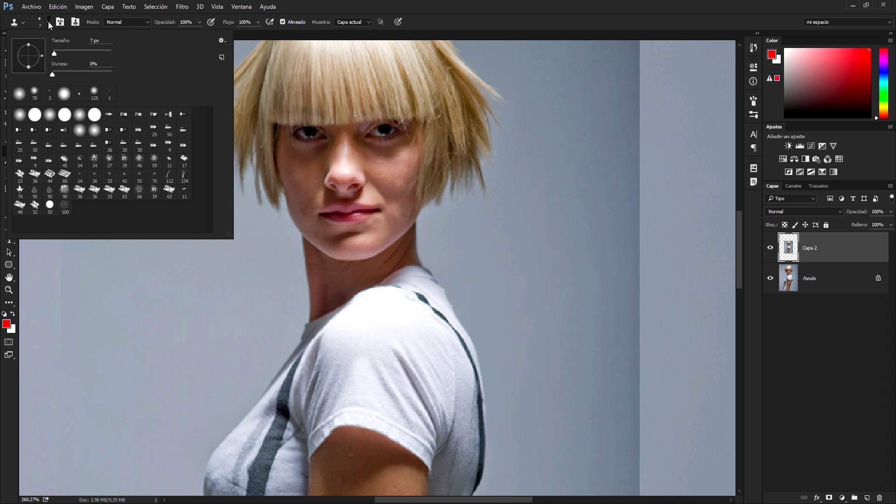
pyautogui.click(48, 21)
pyautogui.click(137, 24)
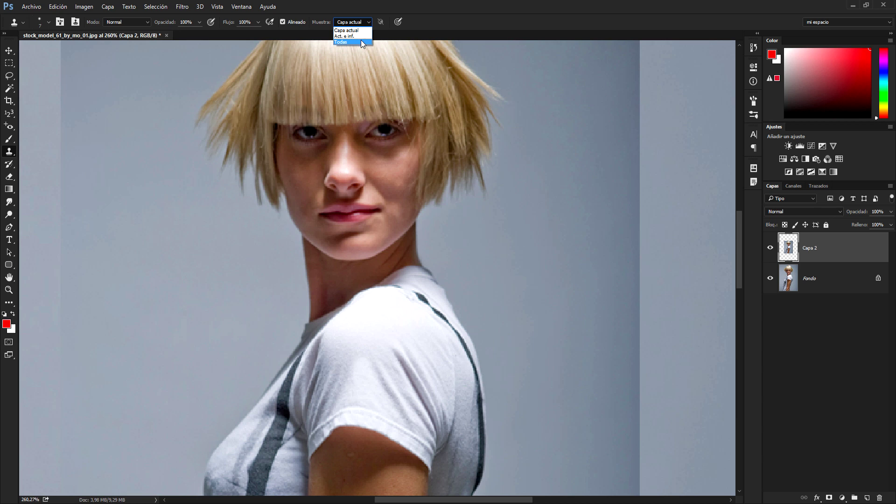
pyautogui.press('Return')
pyautogui.scroll(-5, 234, 105)
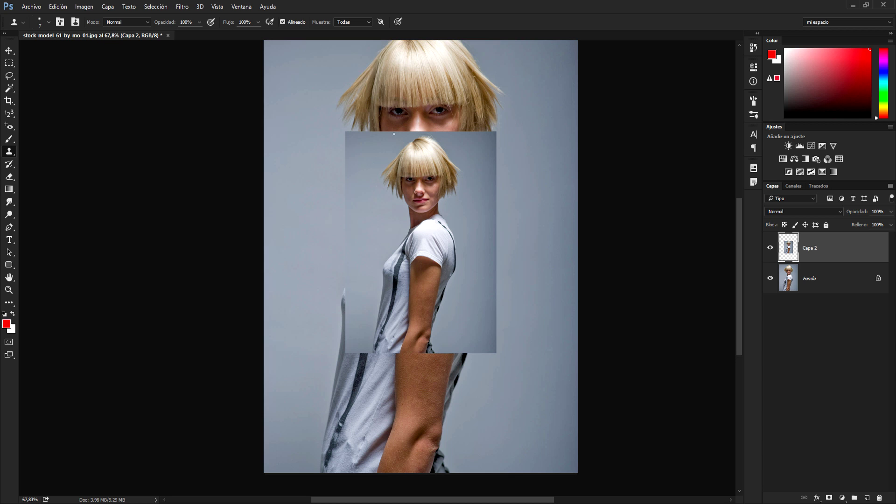
pyautogui.scroll(2, 412, 203)
pyautogui.scroll(1, 418, 236)
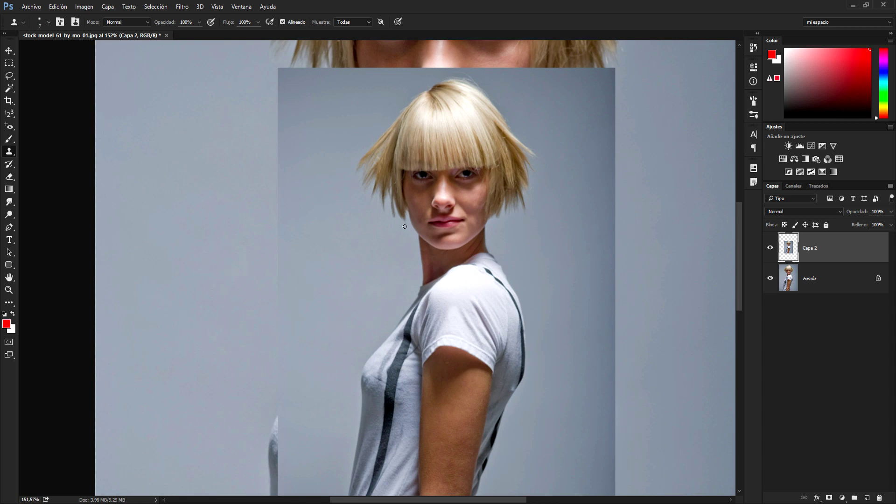
pyautogui.scroll(1, 406, 227)
pyautogui.click(366, 23)
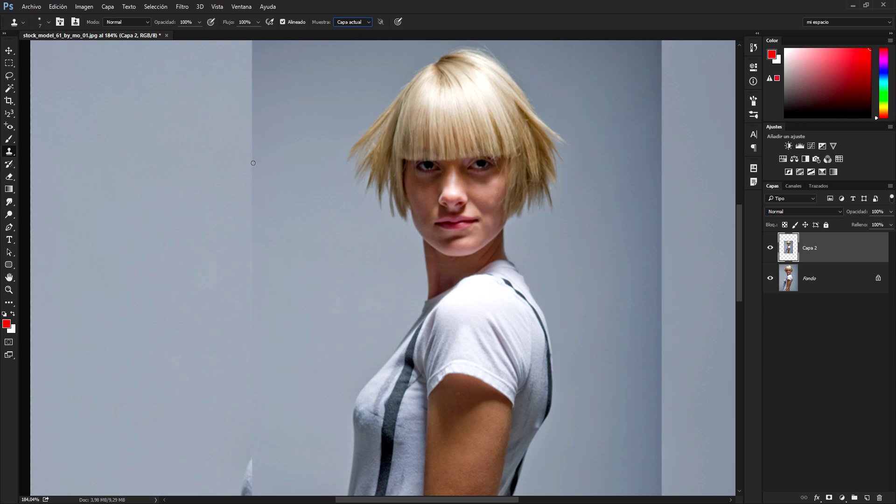
pyautogui.rightClick(16, 156)
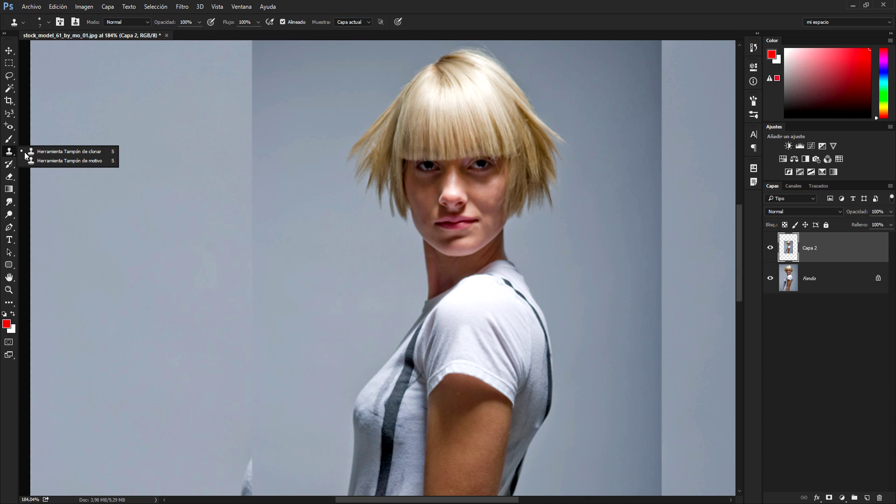
pyautogui.click(71, 160)
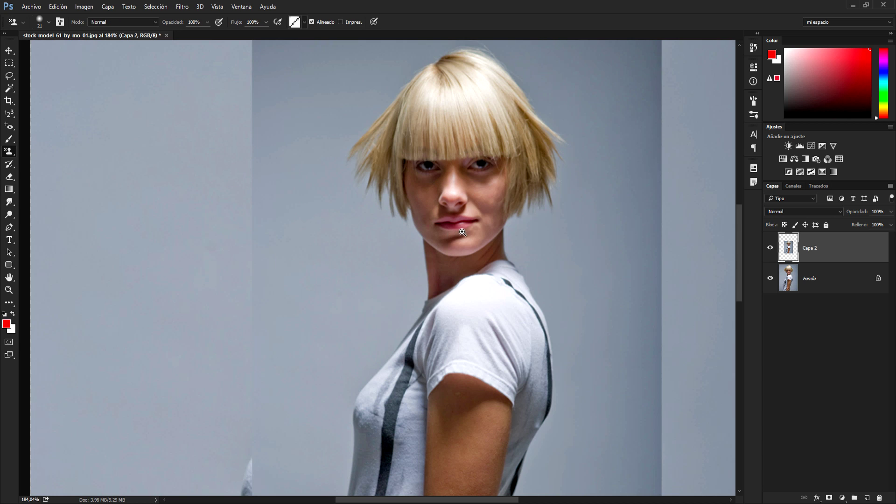
pyautogui.scroll(2, 463, 236)
pyautogui.click(303, 23)
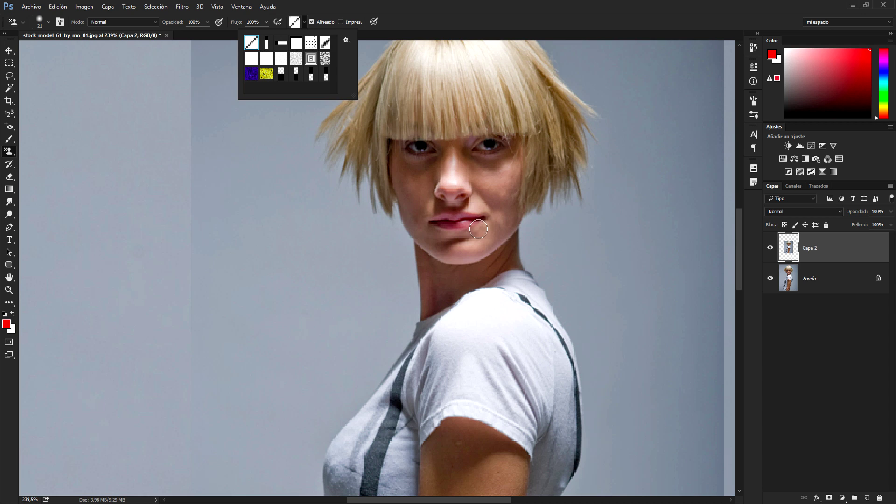
pyautogui.moveTo(481, 217); pyautogui.dragTo(479, 224)
pyautogui.hotkey('ctrl', 'z')
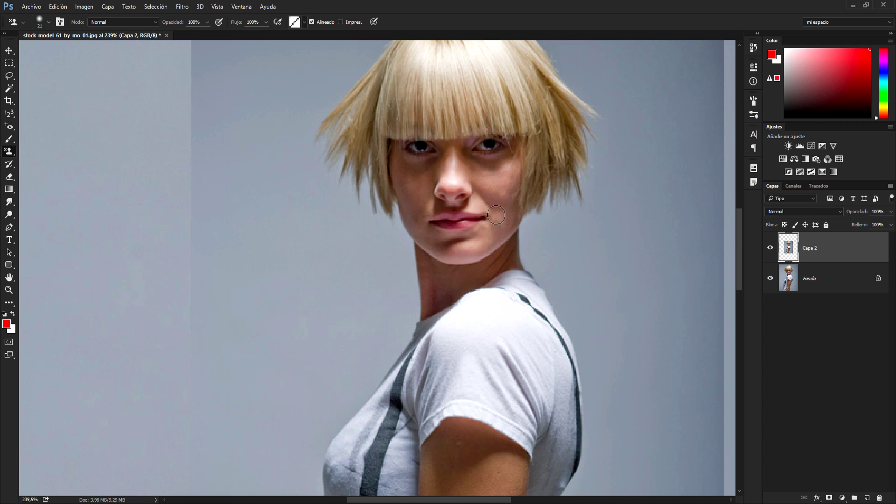
pyautogui.moveTo(508, 205); pyautogui.dragTo(413, 102)
pyautogui.hotkey('ctrl', 'z')
pyautogui.rightClick(17, 150)
pyautogui.click(26, 150)
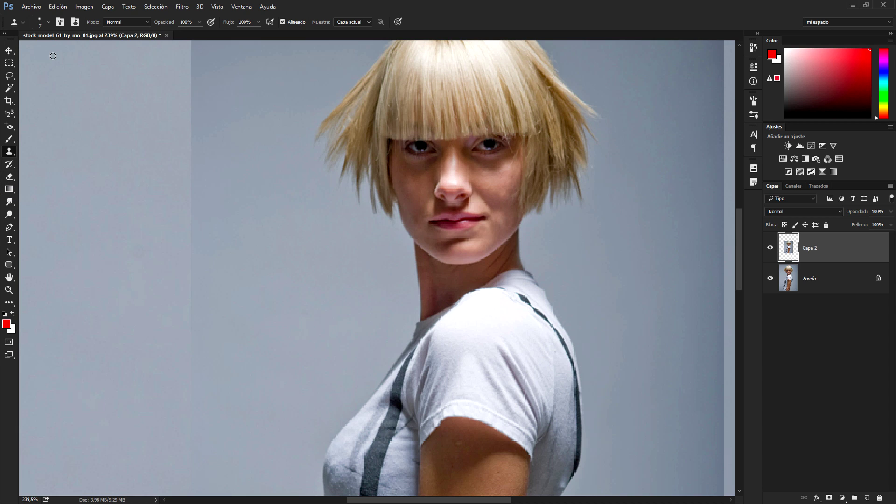
pyautogui.click(9, 51)
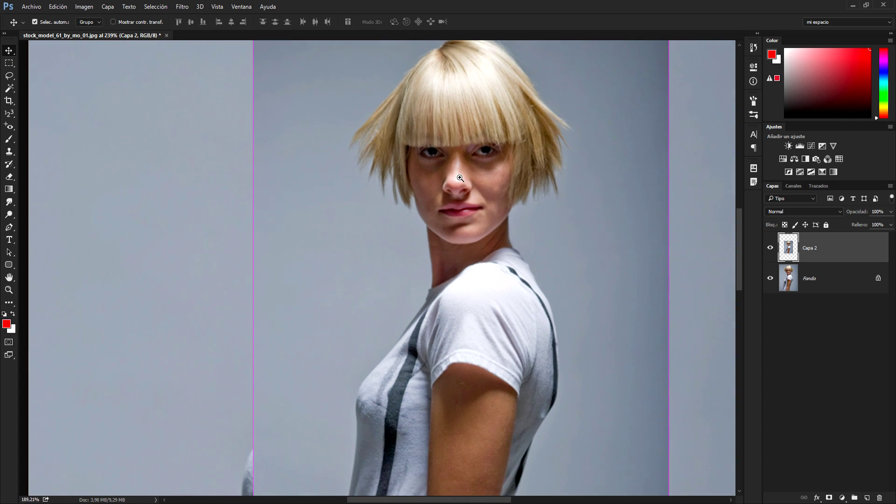
# Zoom out to show the whole canvas with the smaller Capa 2 copy over the original.
pyautogui.moveTo(485, 176); pyautogui.dragTo(393, 178)
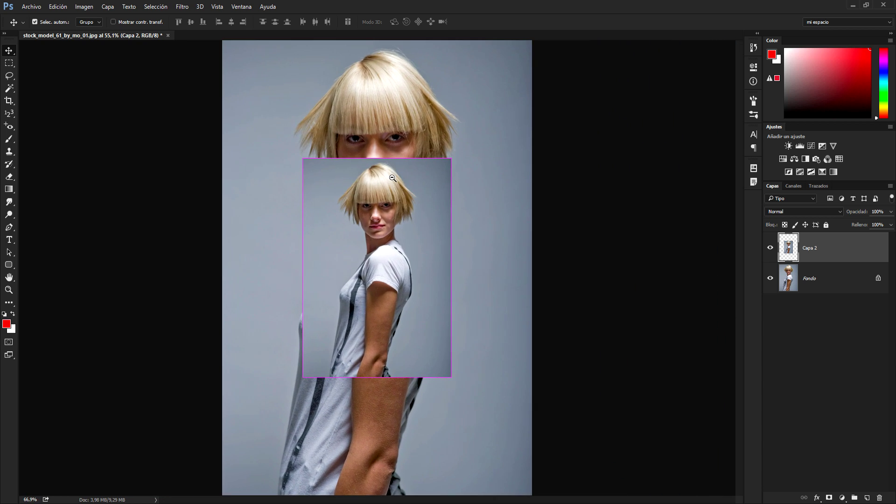